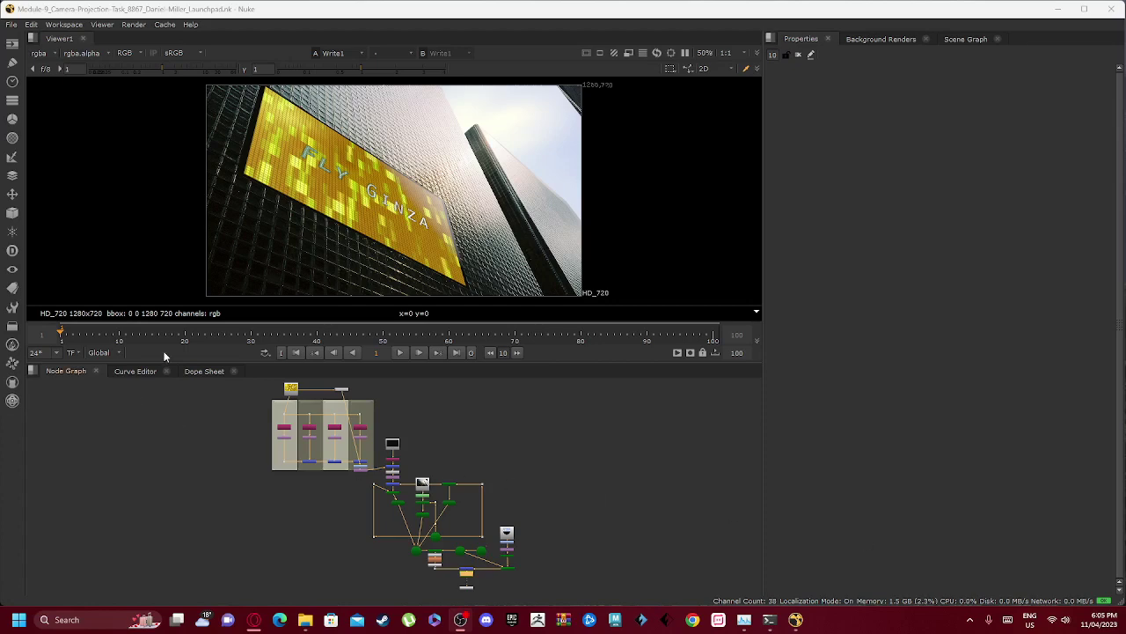
Examine the finished FLY GINZA billboard composite up close in the viewer
scroll(309, 189, "up", 2)
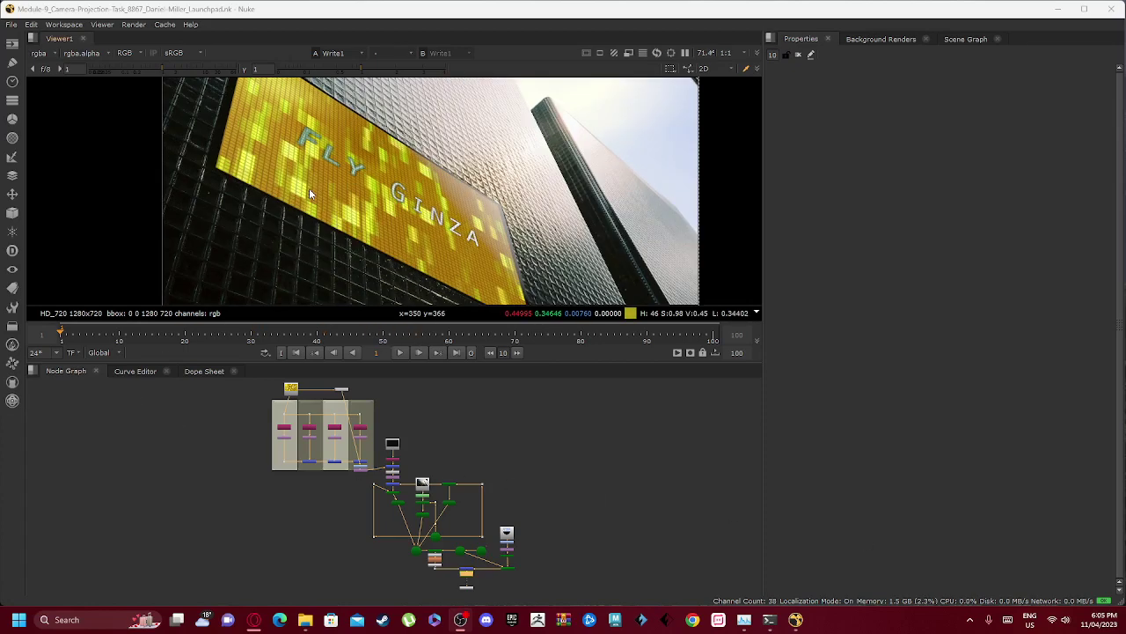
scroll(309, 188, "down", 3)
scroll(309, 198, "up", 1)
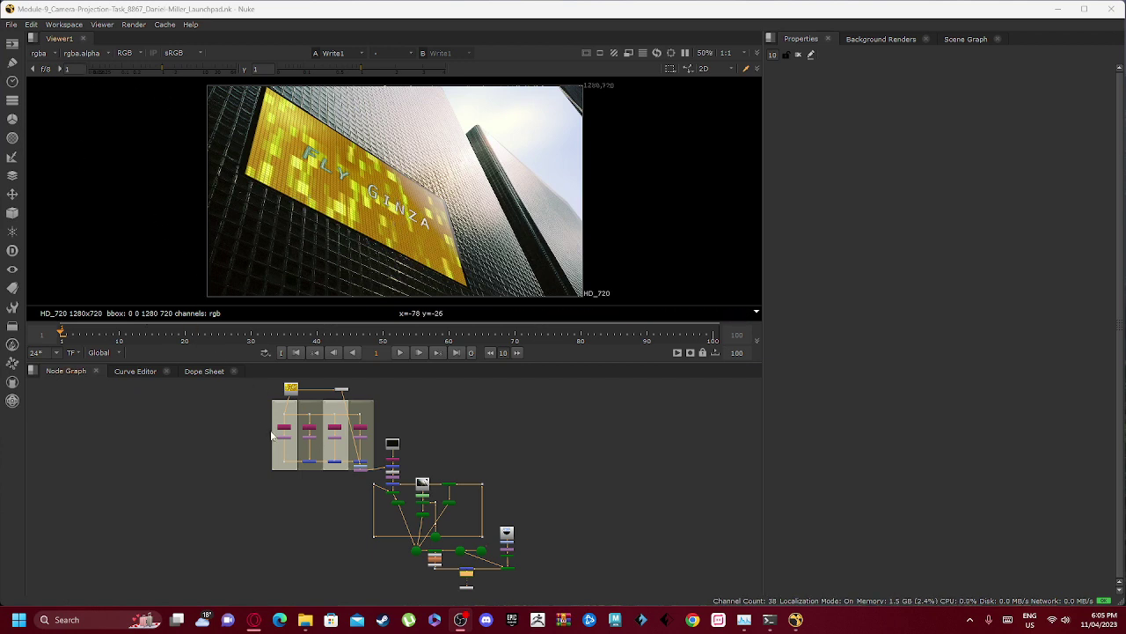
Open the properties of the Ginza.png Read node, show its image in the viewer and stop timeline playback
scroll(421, 483, "up", 5)
scroll(345, 429, "down", 6)
middle_click_drag(233, 435, 299, 461)
scroll(331, 424, "up", 3)
scroll(488, 457, "up", 5)
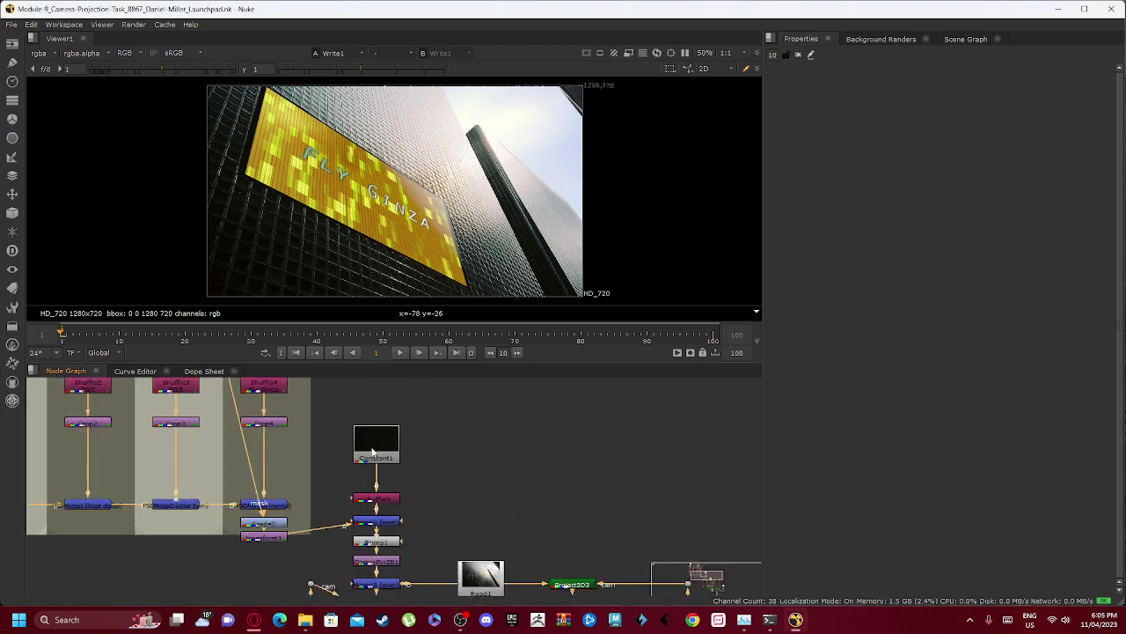
middle_click_drag(457, 497, 383, 389)
double_click(411, 481)
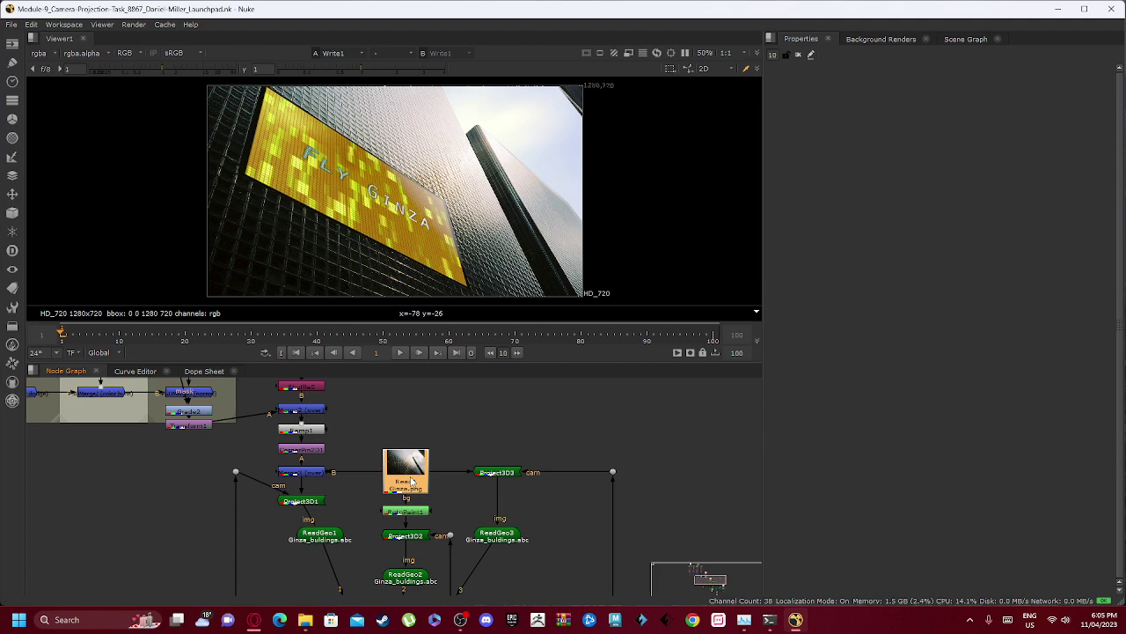
key("1")
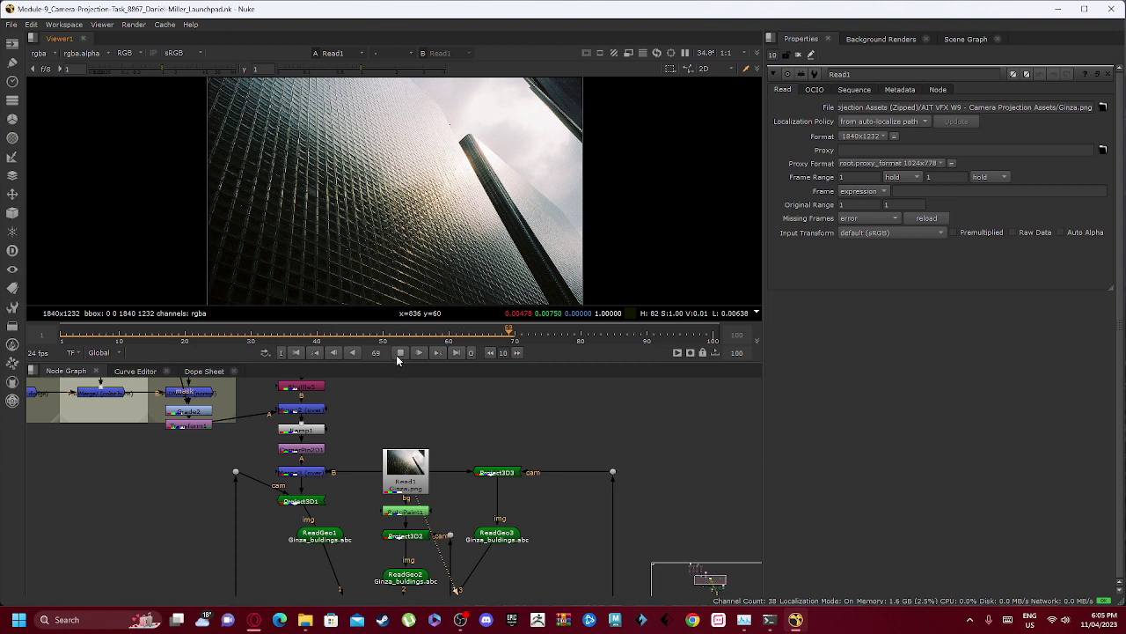
left_click(400, 353)
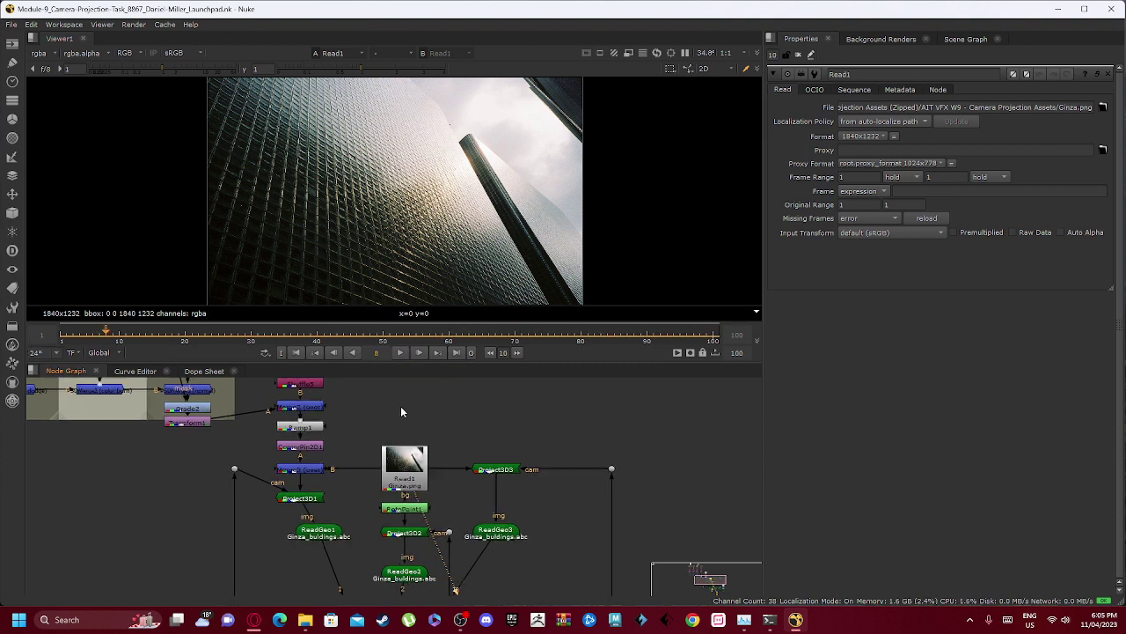
View the outputs of the Project3D3 node and its connected ReadGeo3 geometry node in the viewer
middle_click_drag(408, 511, 398, 460)
left_click(486, 421)
key("1")
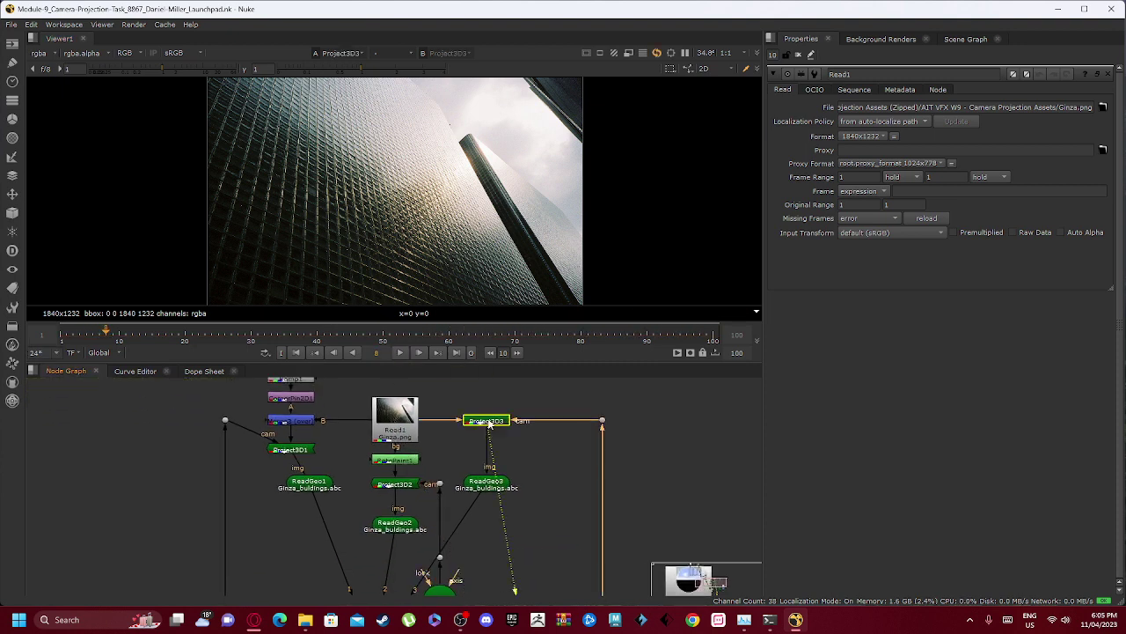
left_click(482, 484)
key("1")
left_click(431, 493)
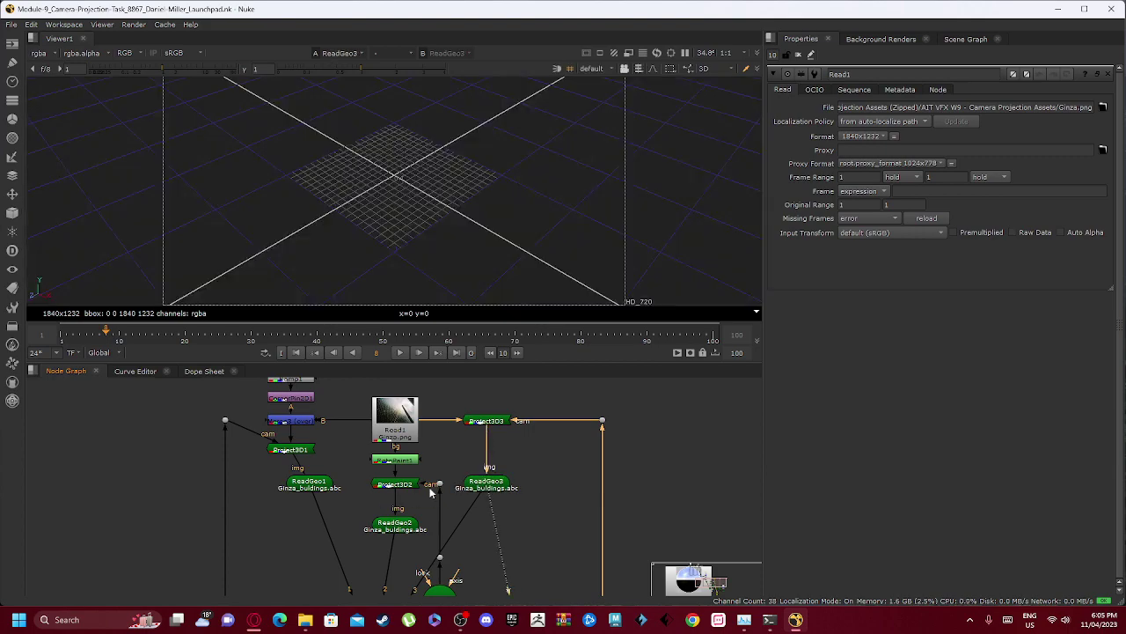
Examine the ReadGeo3 building geometry and the projection camera in the 3D view from near and far
scroll(392, 181, "down", 15)
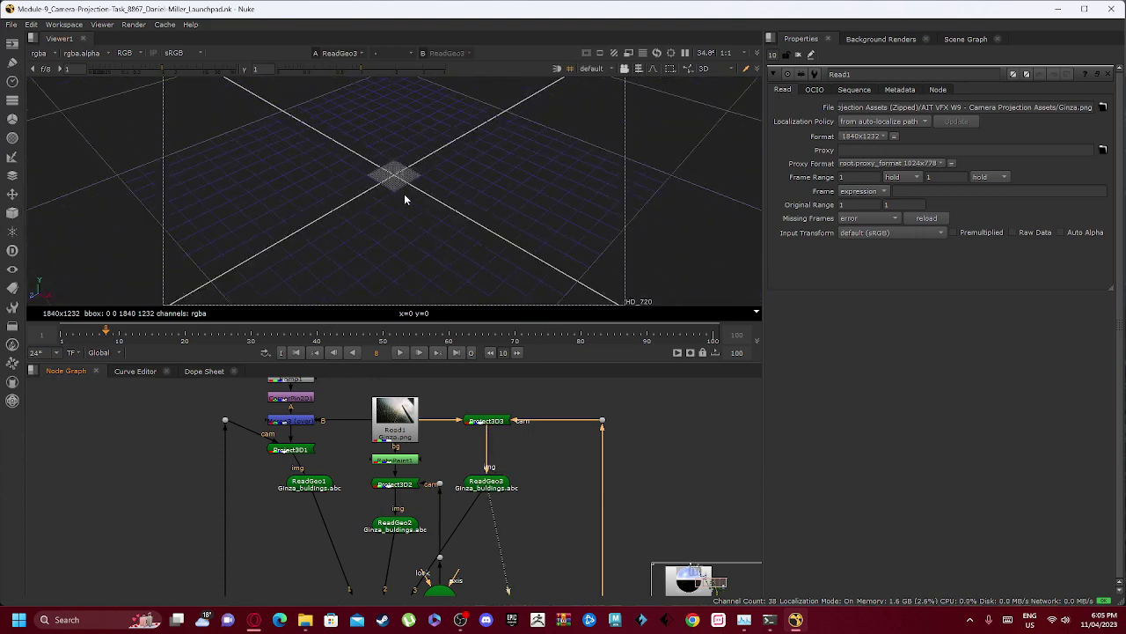
scroll(422, 213, "up", 5)
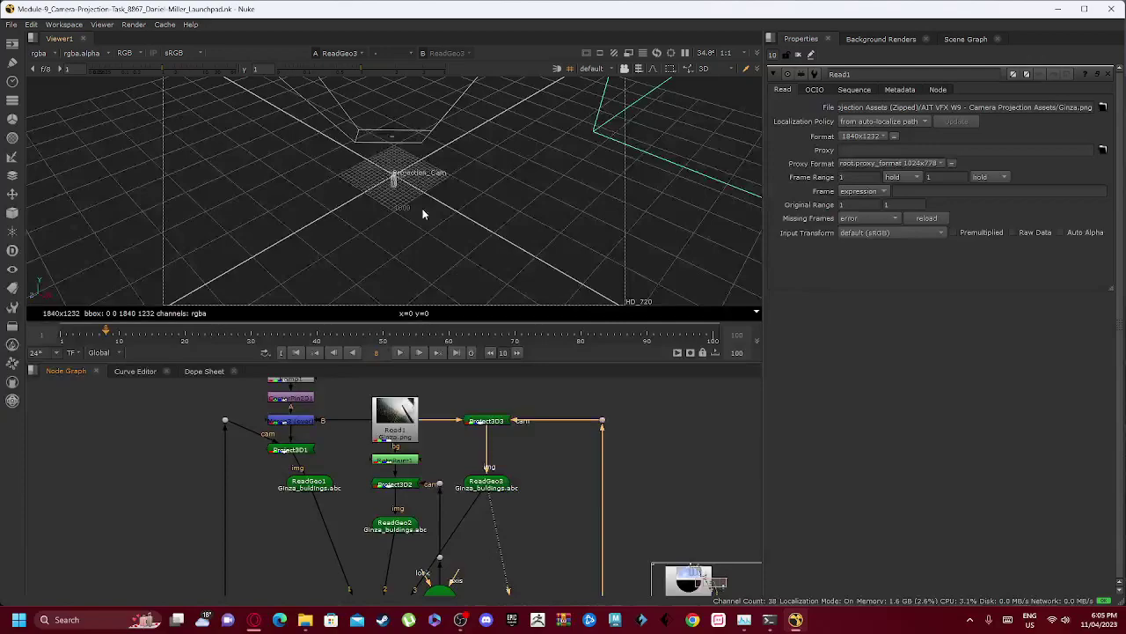
scroll(422, 211, "up", 6)
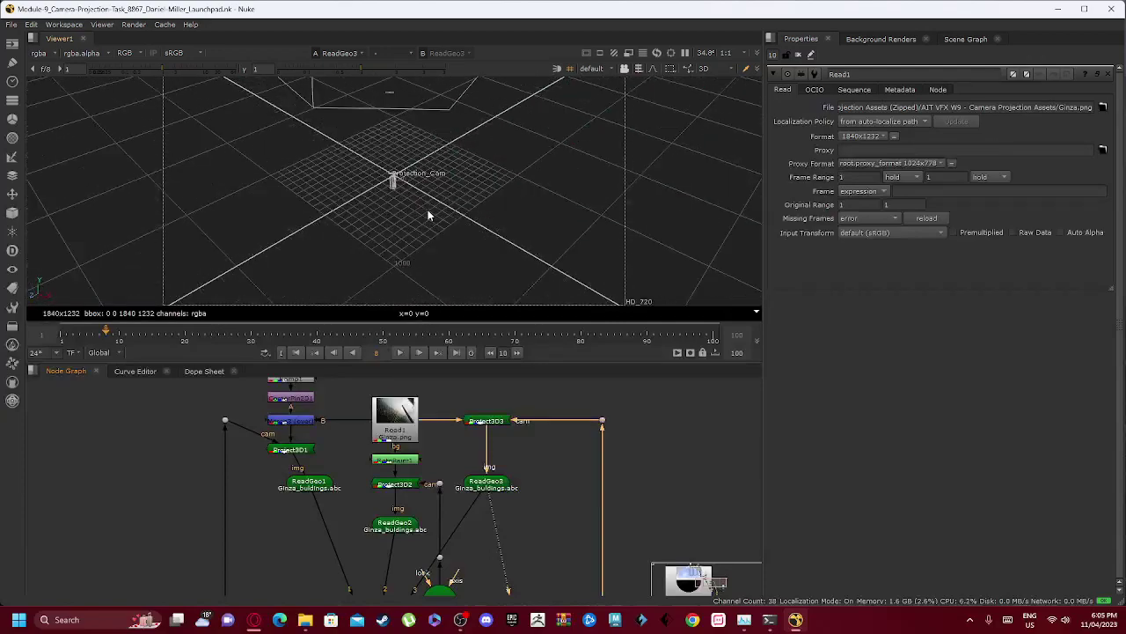
scroll(422, 212, "down", 6)
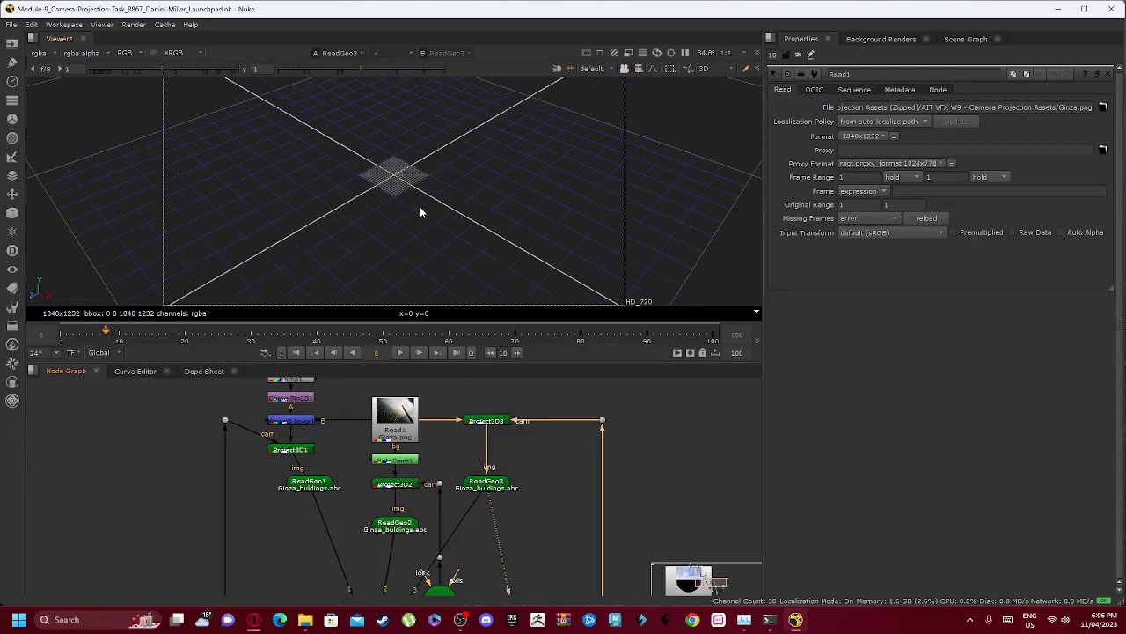
scroll(413, 208, "up", 3)
scroll(402, 211, "down", 5)
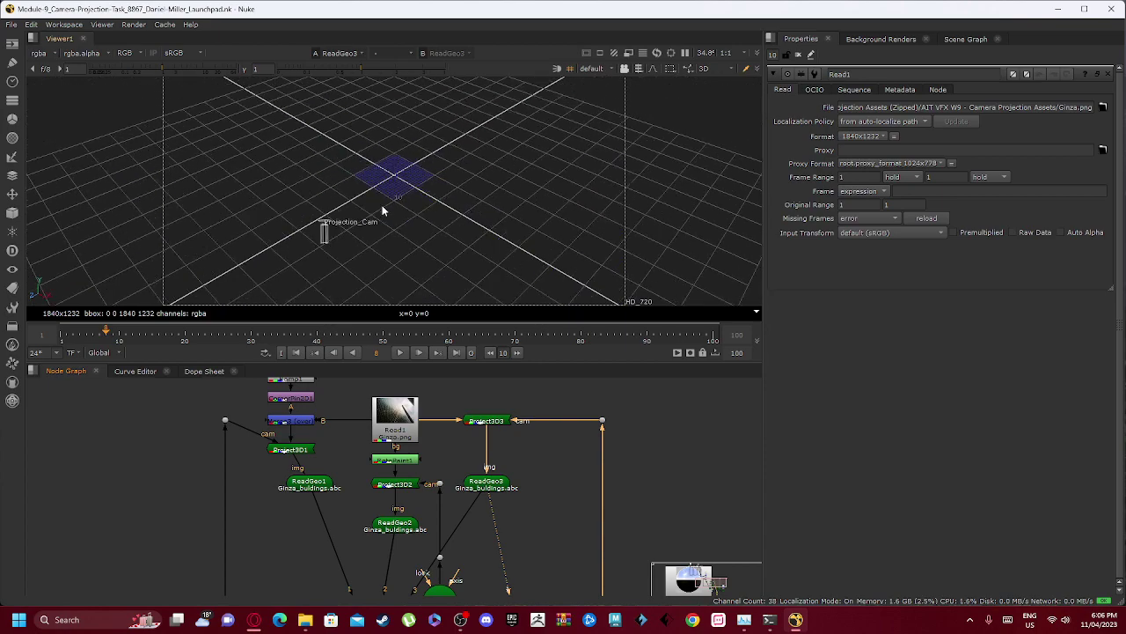
scroll(377, 173, "down", 5)
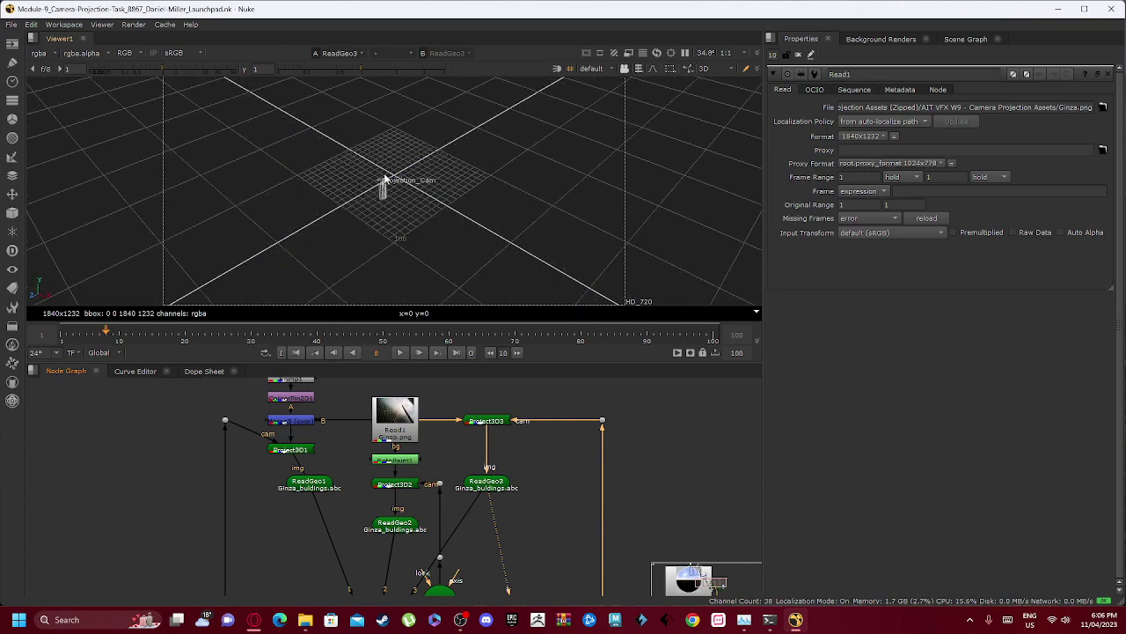
scroll(389, 180, "up", 2)
left_click(393, 184)
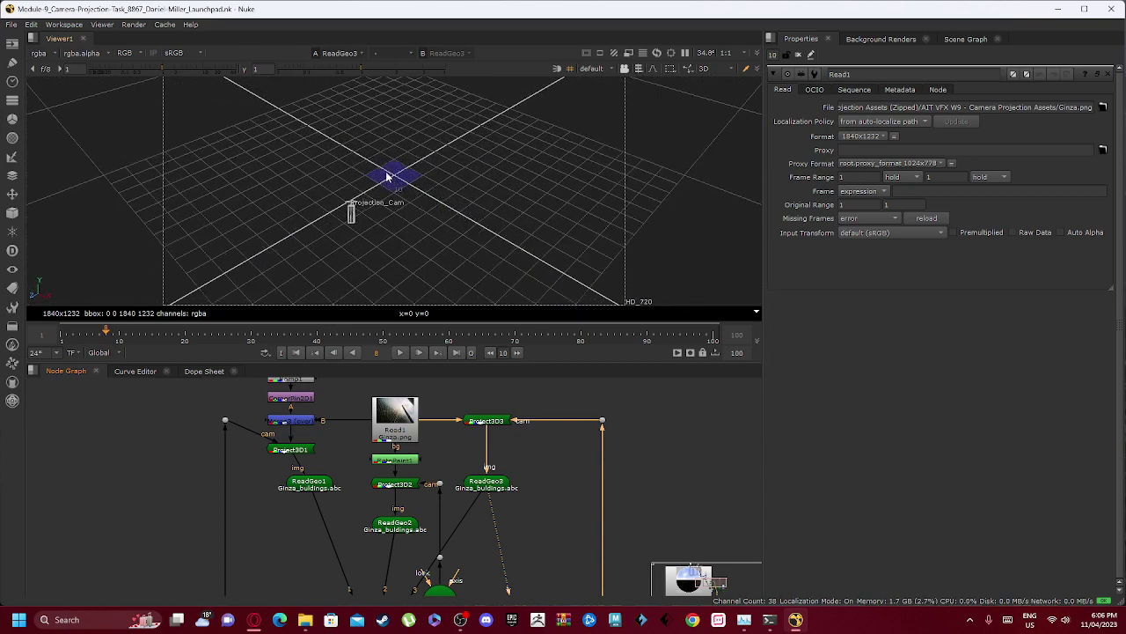
scroll(390, 179, "up", 3)
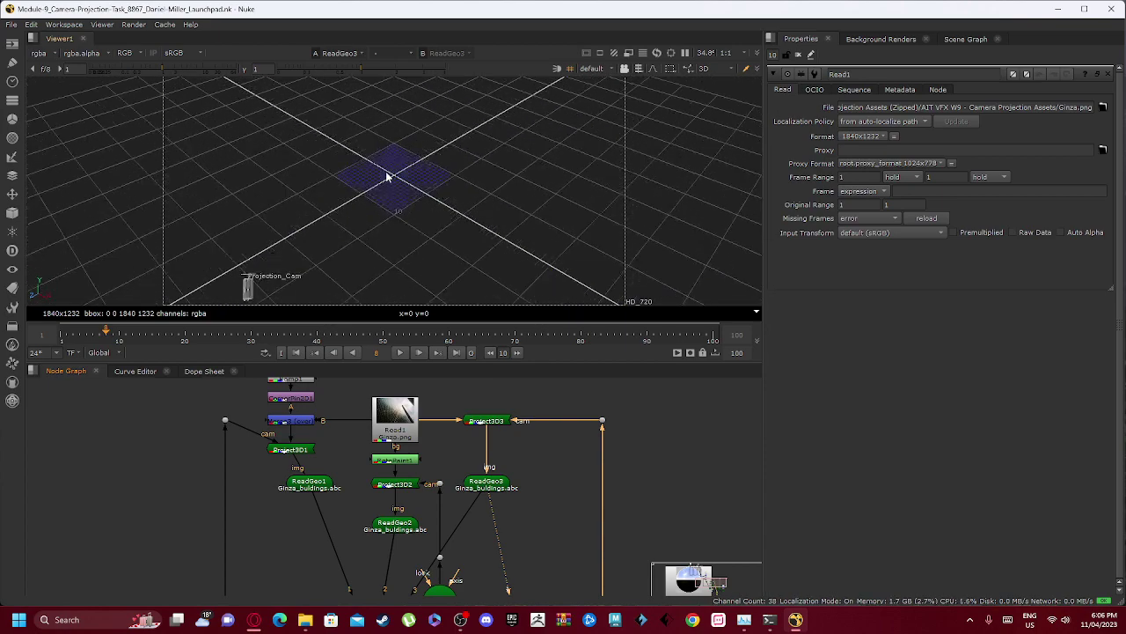
View the outputs of the Project3D1, Project3D2 and Project3D3 nodes one after another in the viewer
left_click(299, 451)
key("1")
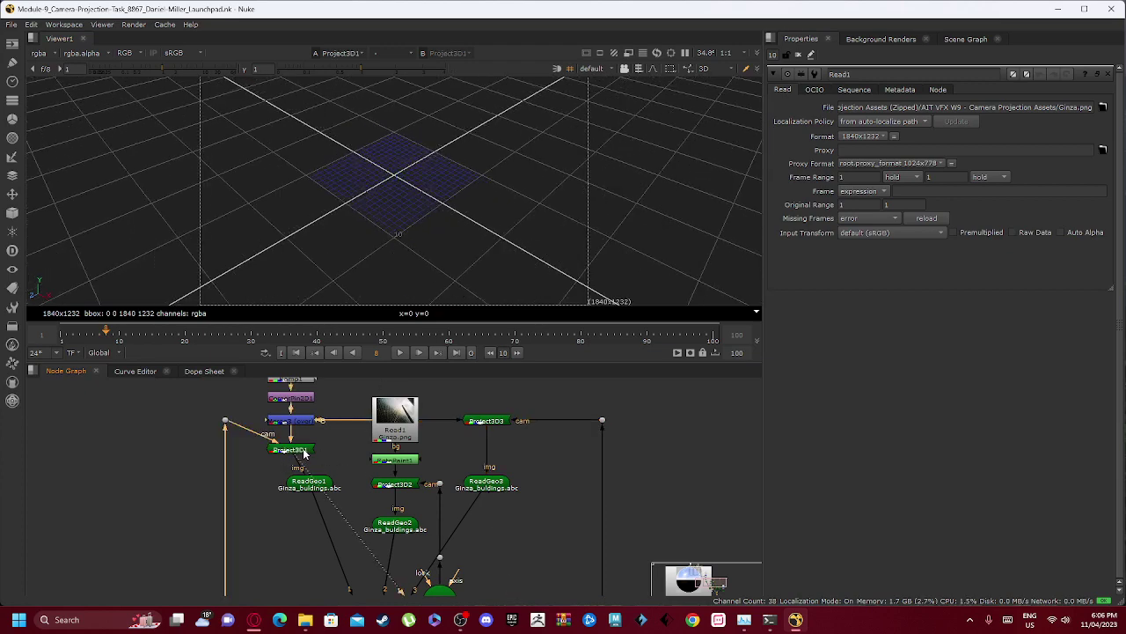
left_click(396, 485)
key("1")
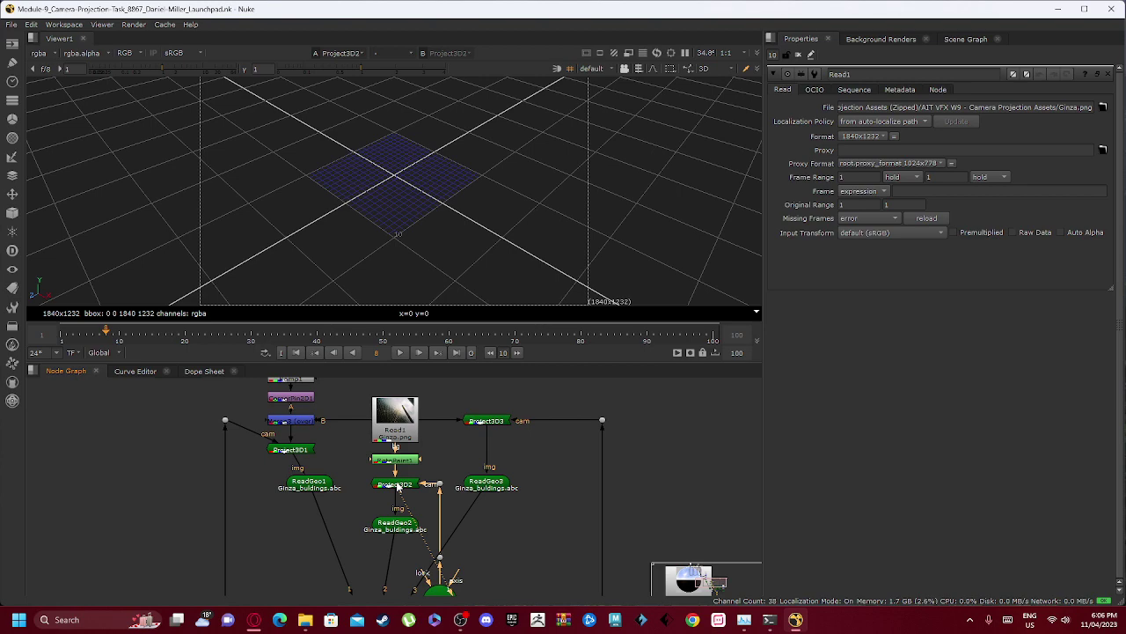
left_click(482, 421)
middle_click_drag(393, 511, 440, 510)
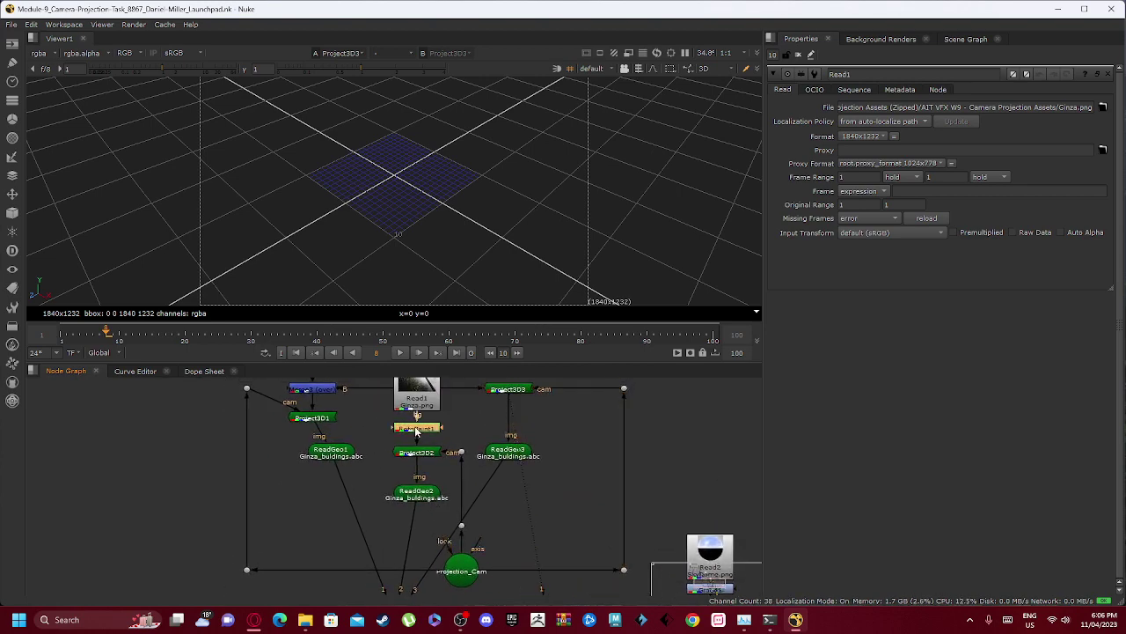
View the RotoPaint1 output and examine the painted areas around the dark tower and the large facade
left_click(417, 428)
key("1")
scroll(459, 183, "up", 5)
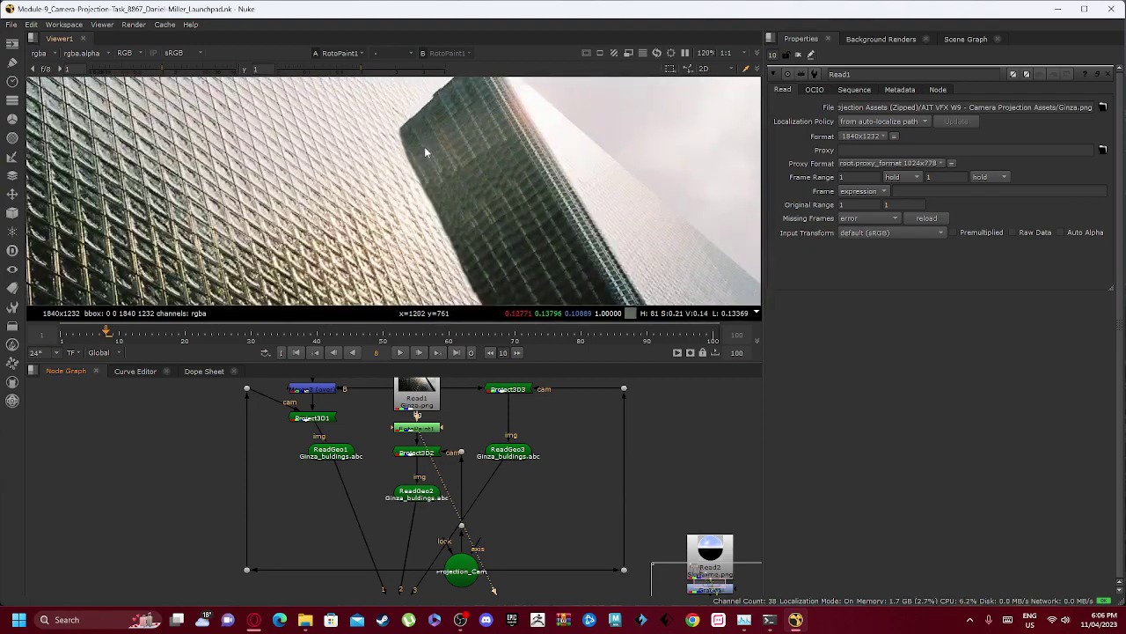
scroll(443, 211, "down", 3)
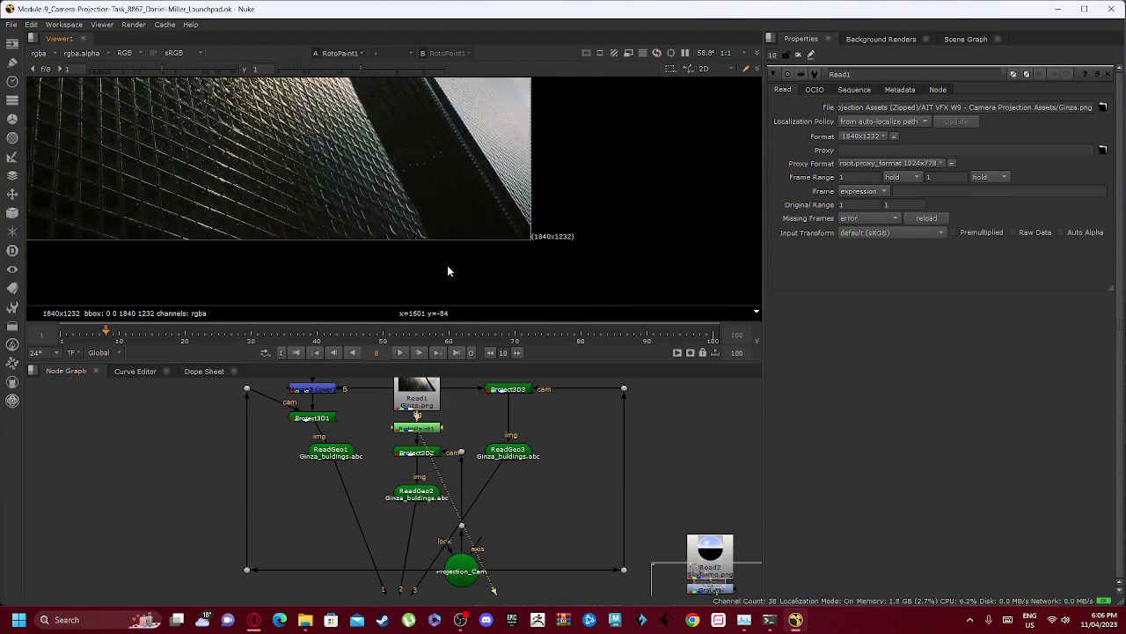
scroll(387, 171, "up", 4)
middle_click_drag(380, 152, 443, 242)
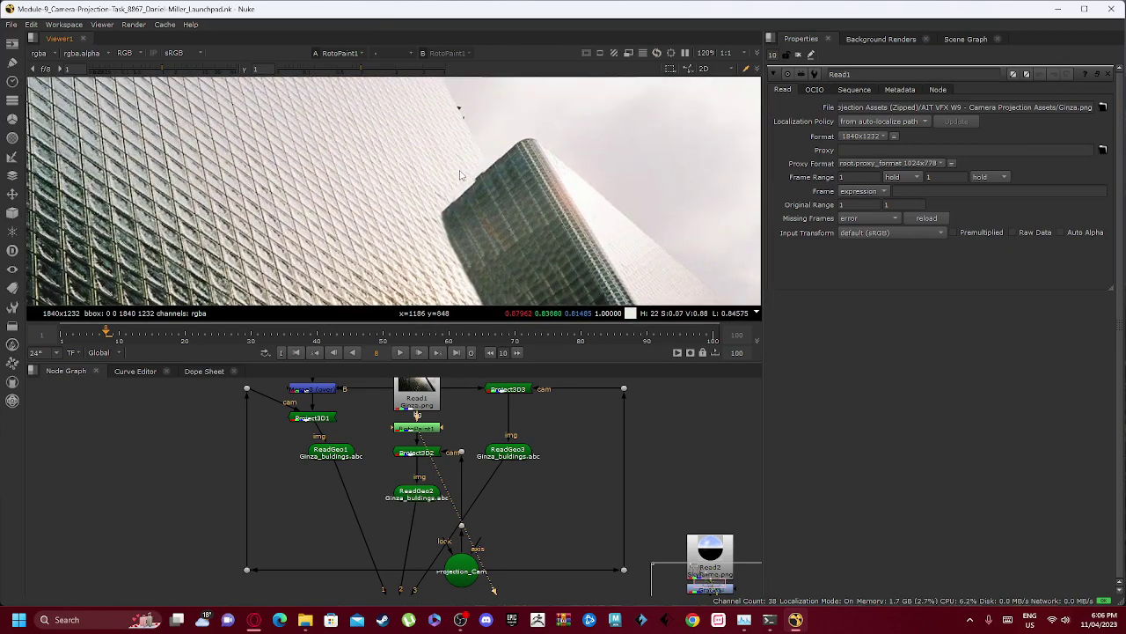
scroll(379, 119, "down", 4)
scroll(377, 223, "down", 1)
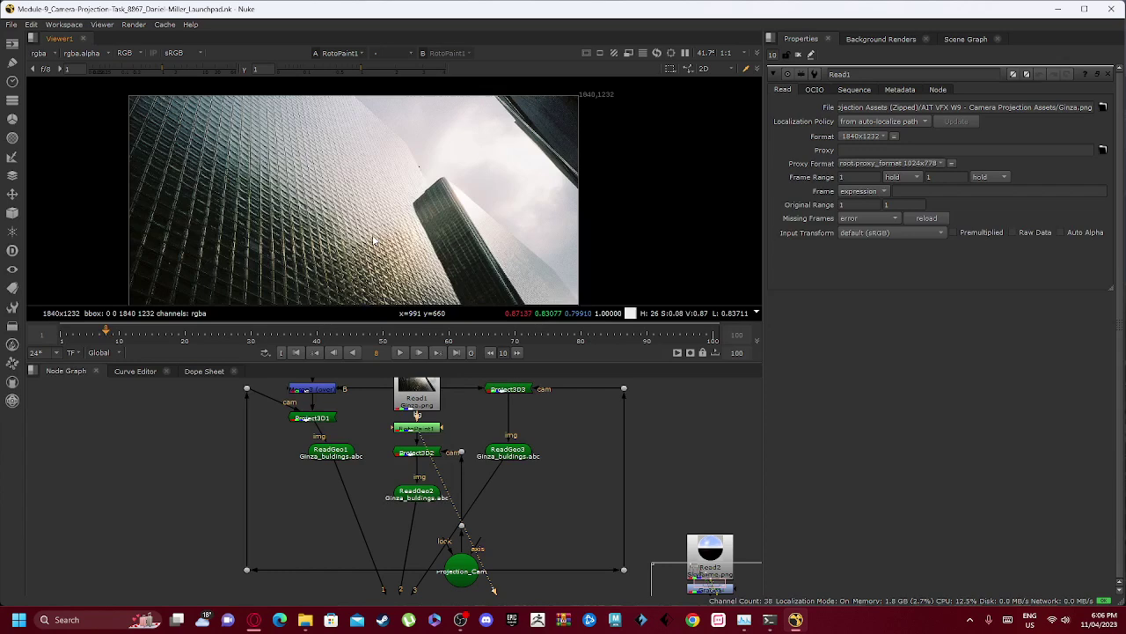
middle_click_drag(450, 208, 489, 175)
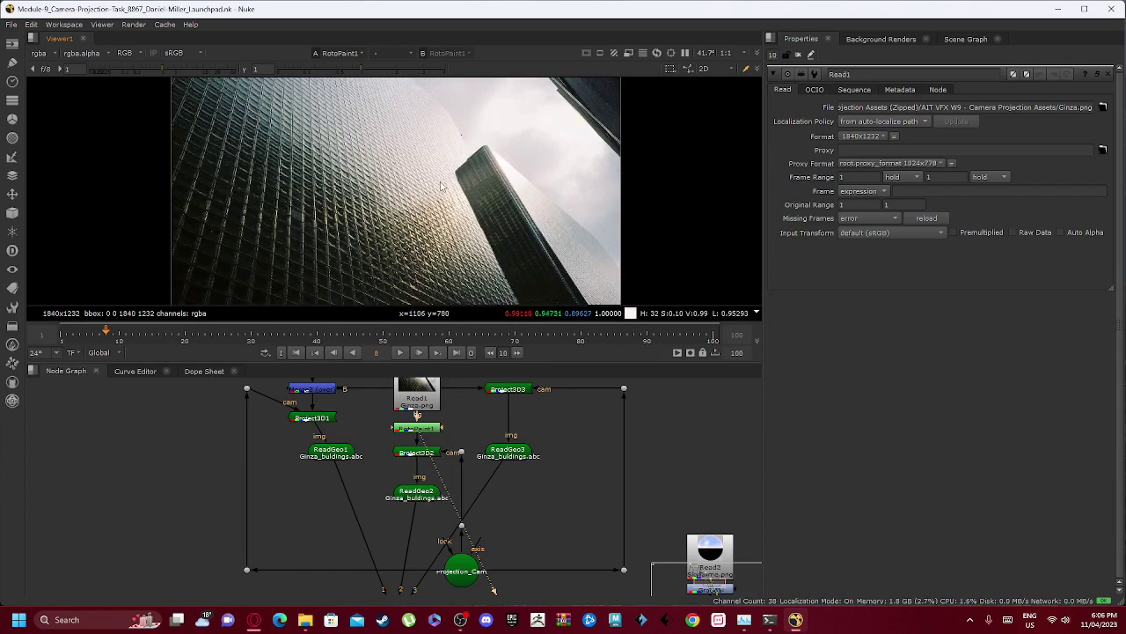
middle_click_drag(504, 226, 487, 244)
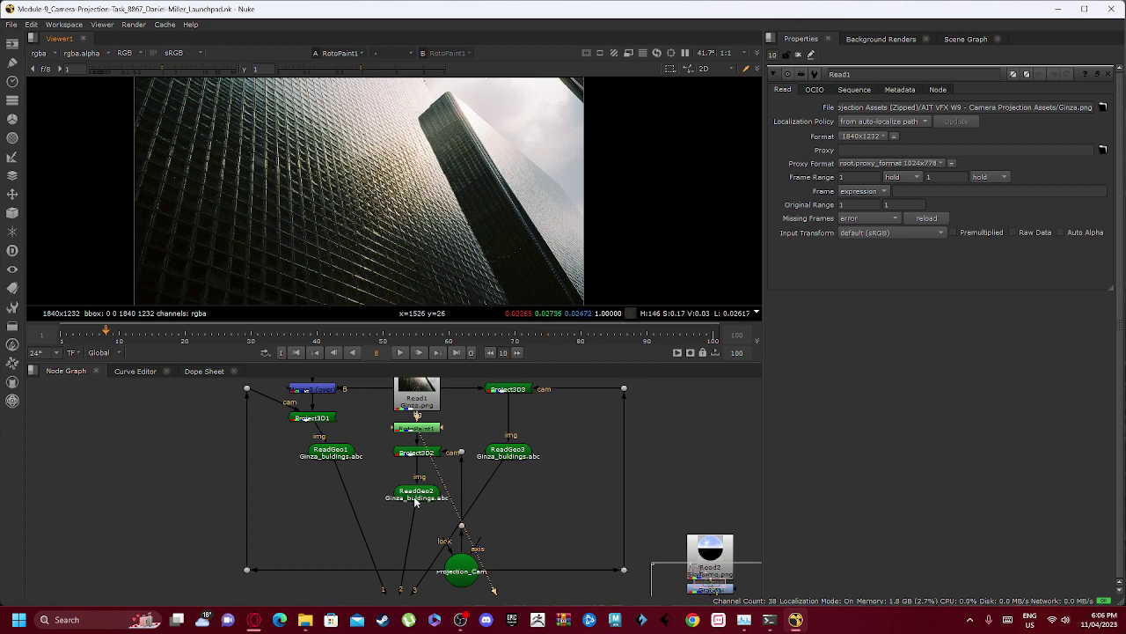
View the outputs of the Scene1 node and the Projection_Cam node in the viewer
middle_click_drag(365, 480, 419, 380)
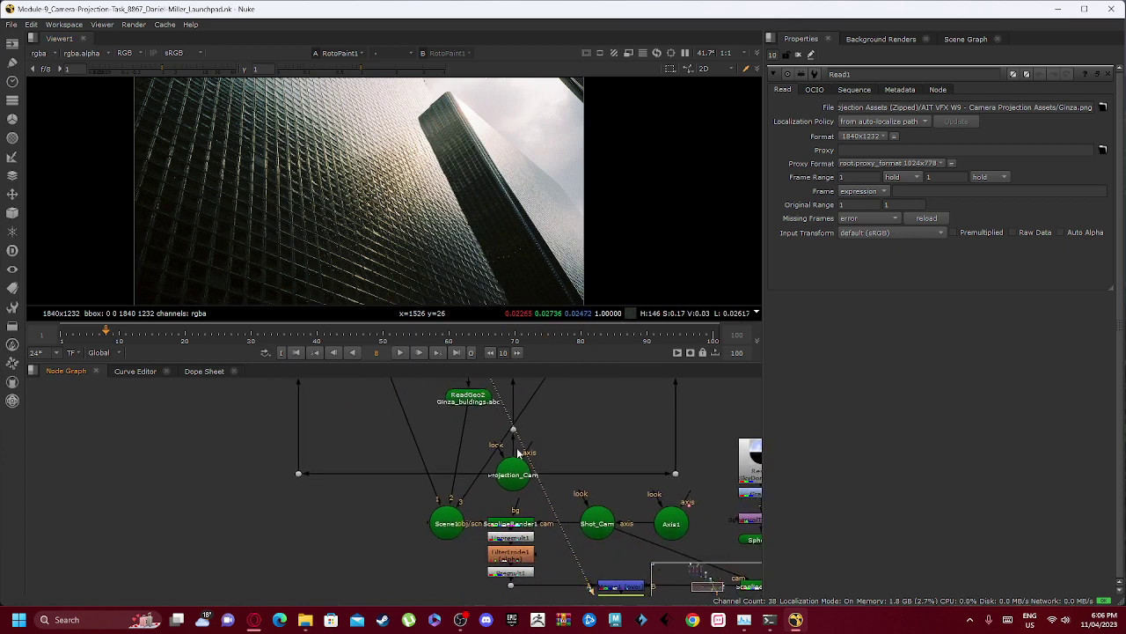
left_click(442, 525)
key("1")
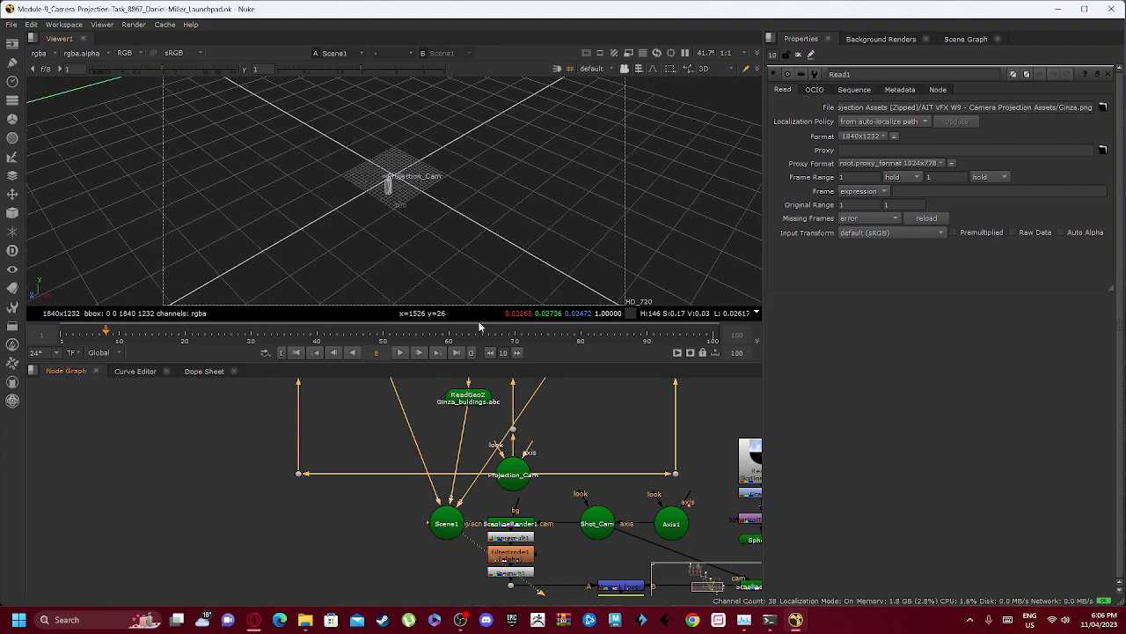
left_click(507, 477)
key("1")
middle_click_drag(491, 412, 417, 521)
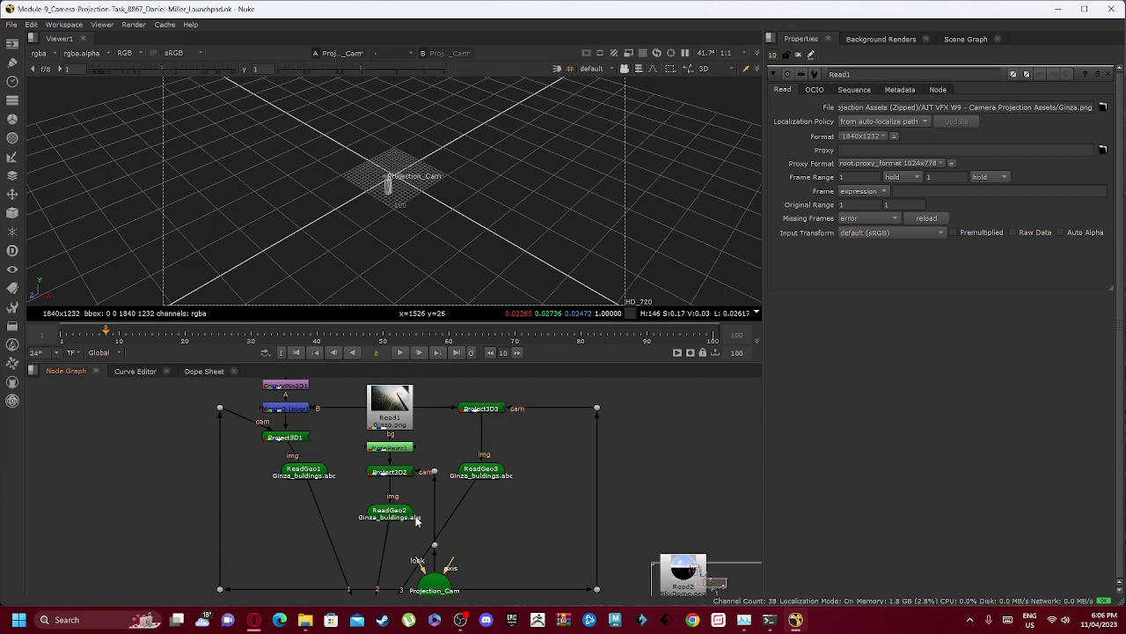
Examine the node connections between the three ReadGeo nodes, Projection_Cam, Scene1 and the render nodes
scroll(388, 491, "down", 3)
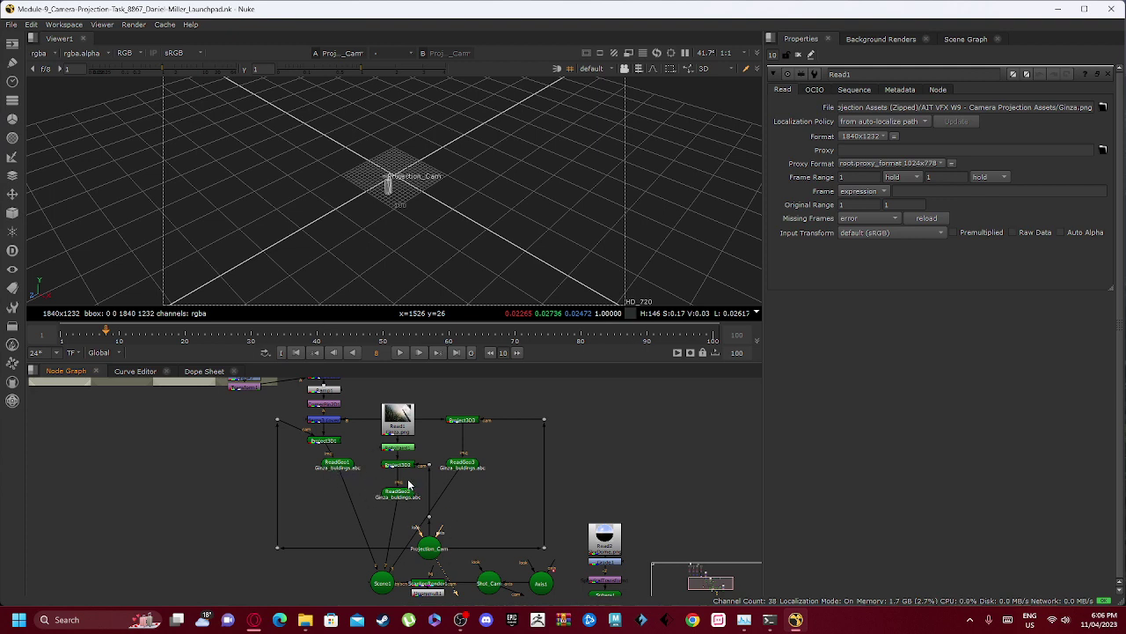
scroll(450, 532, "up", 3)
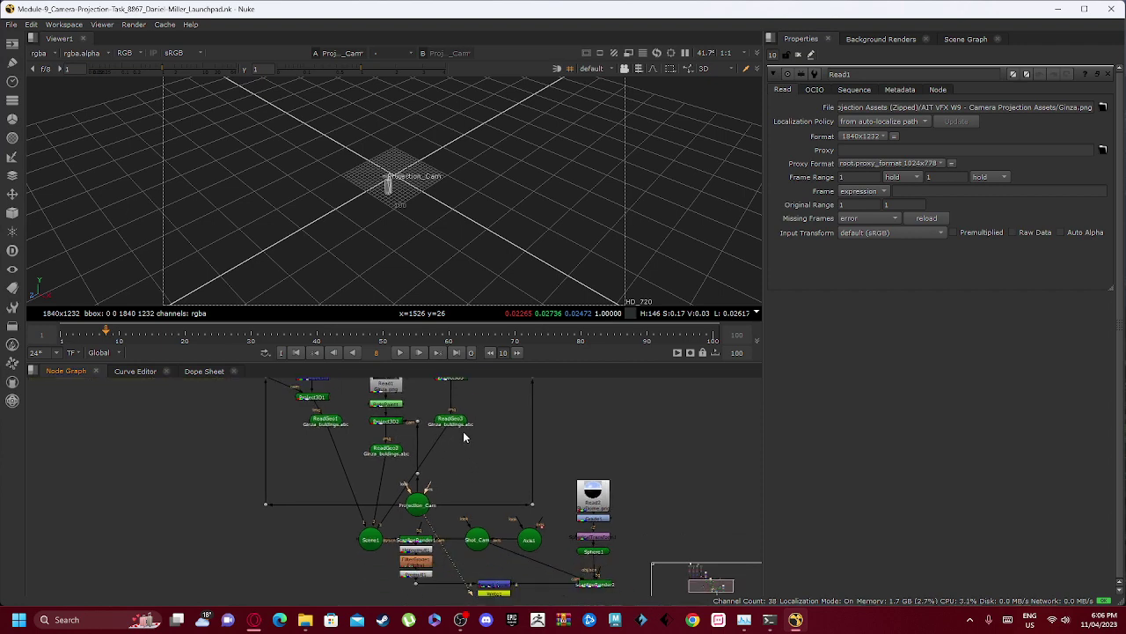
scroll(423, 480, "up", 3)
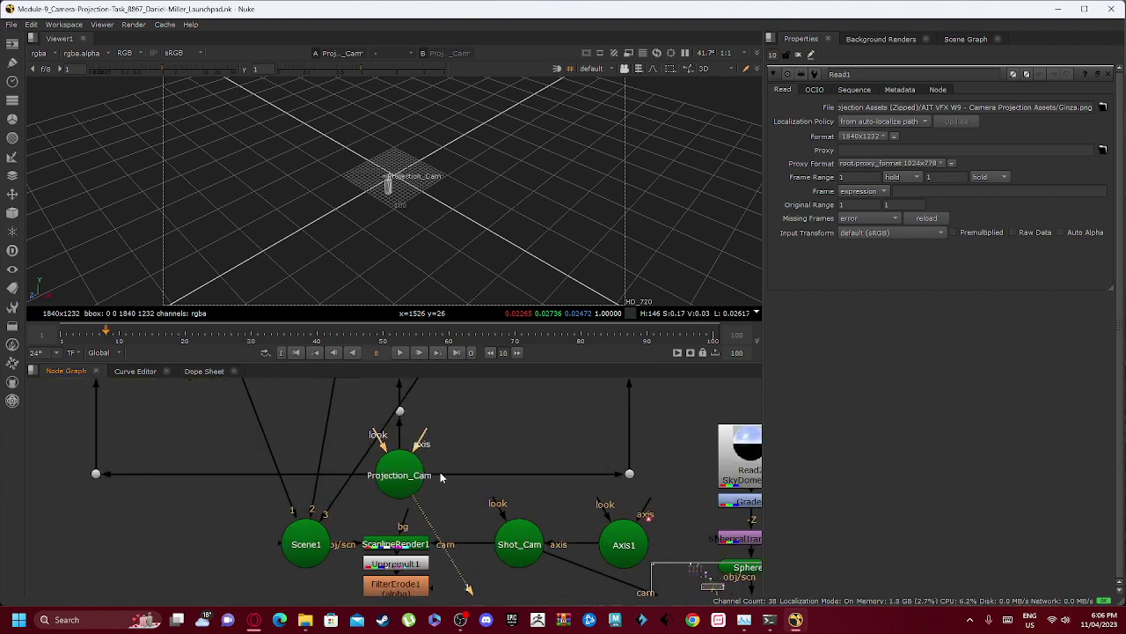
scroll(442, 477, "down", 5)
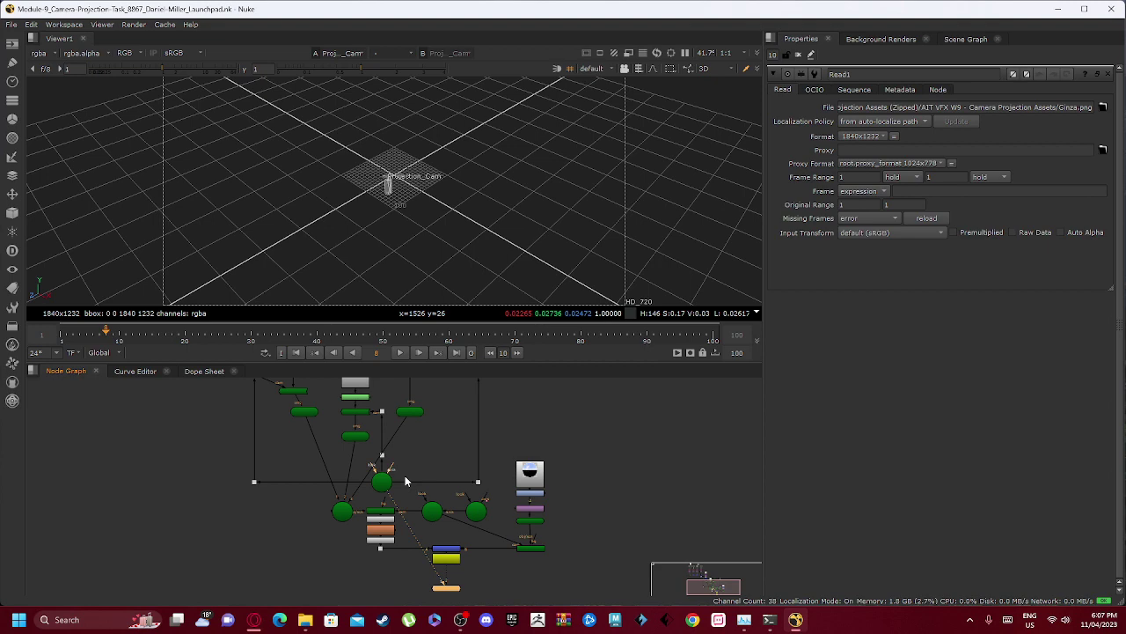
middle_click_drag(330, 454, 376, 546)
scroll(337, 453, "up", 3)
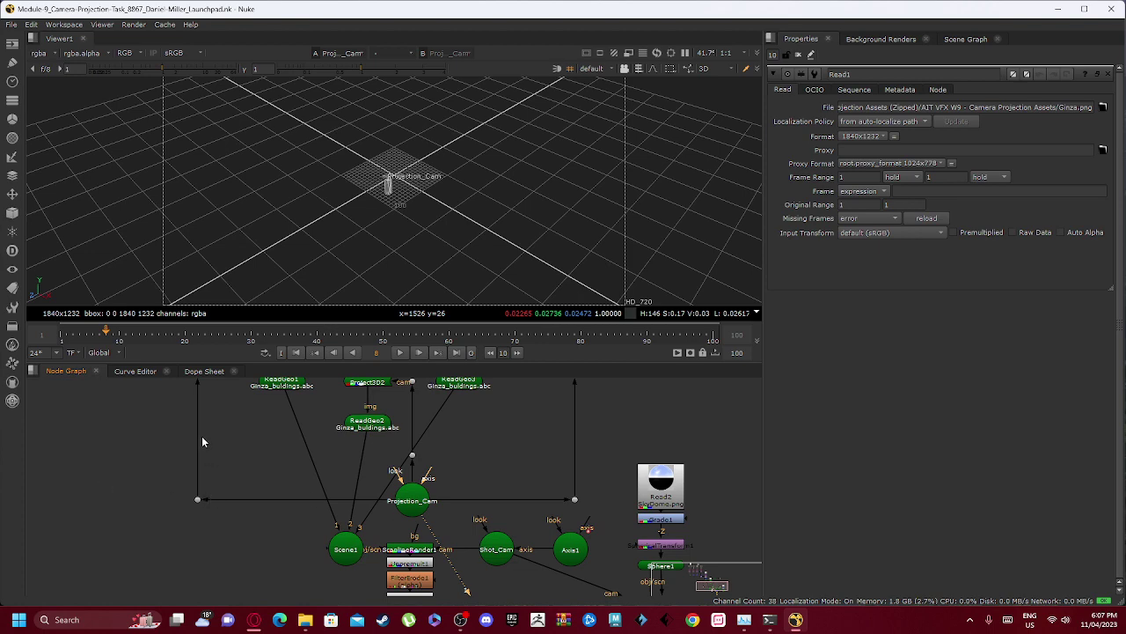
Open the Scene1 node's properties and show its output in the viewer
middle_click_drag(202, 442, 200, 563)
middle_click_drag(376, 566, 336, 499)
double_click(274, 500)
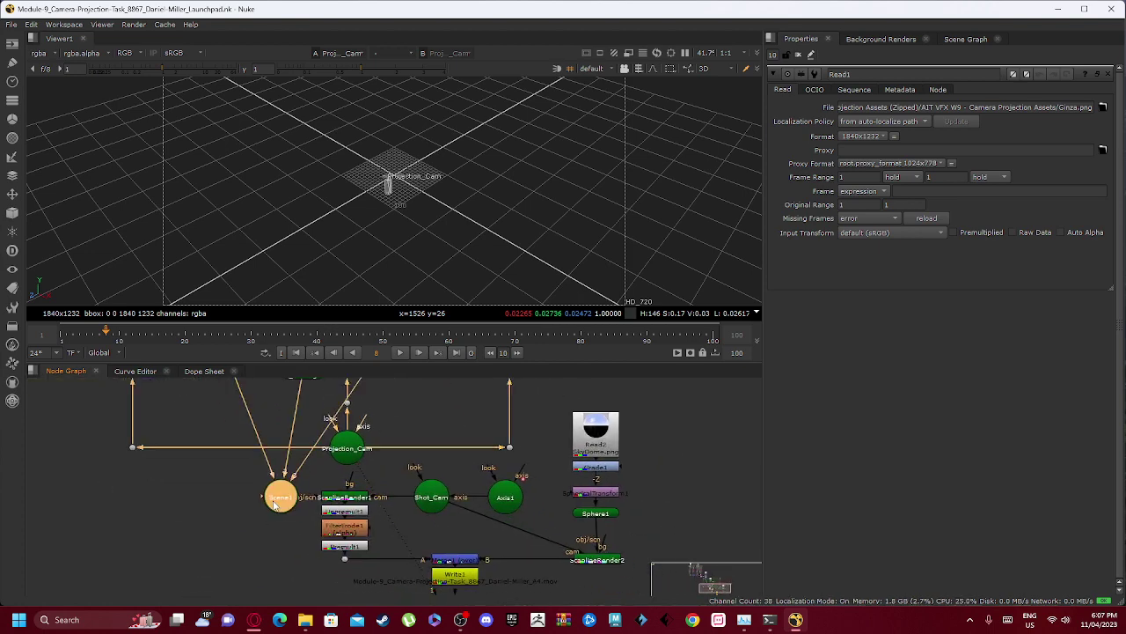
key("1")
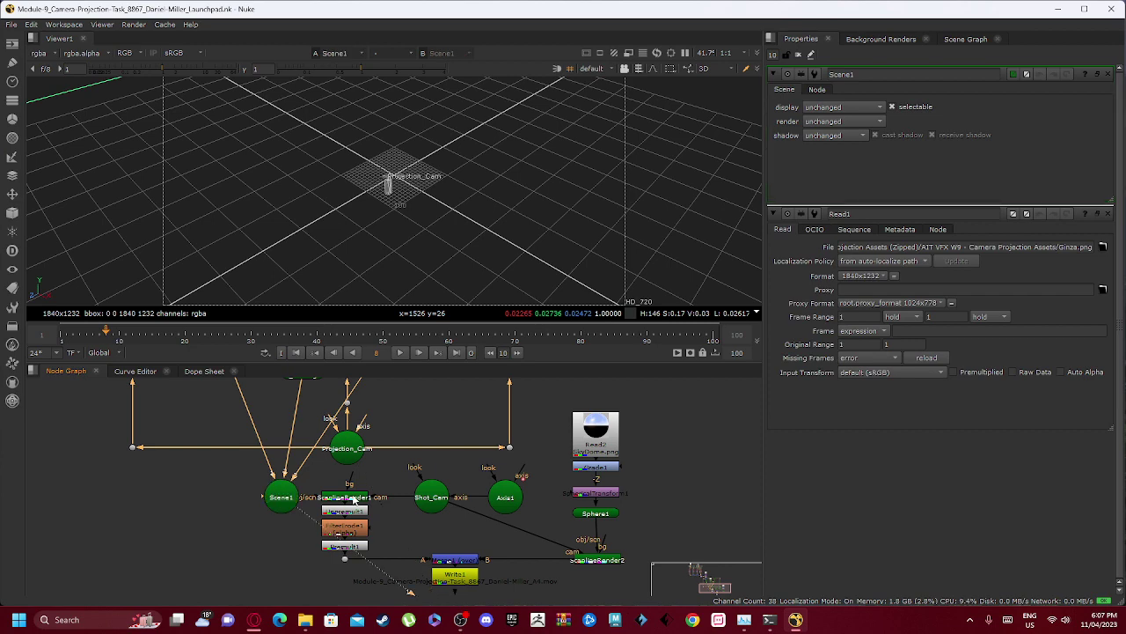
View the outputs of the ScanlineRender1 node and the Shot_Cam node in the viewer
left_click(354, 500)
key("1")
scroll(383, 233, "down", 3)
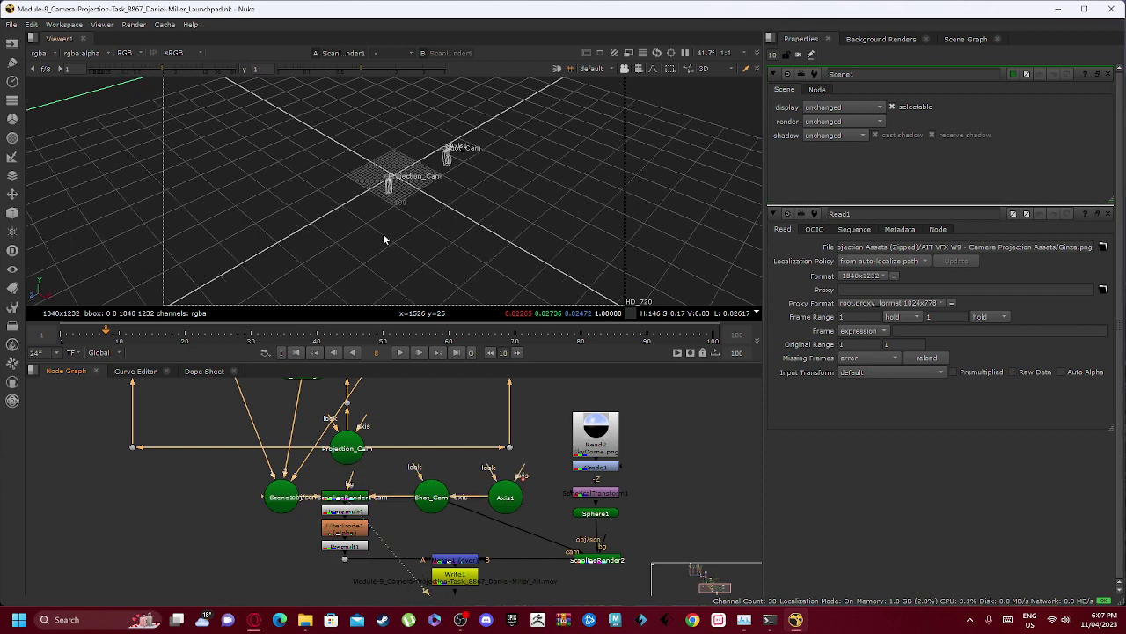
scroll(386, 465, "up", 1)
scroll(387, 466, "up", 1)
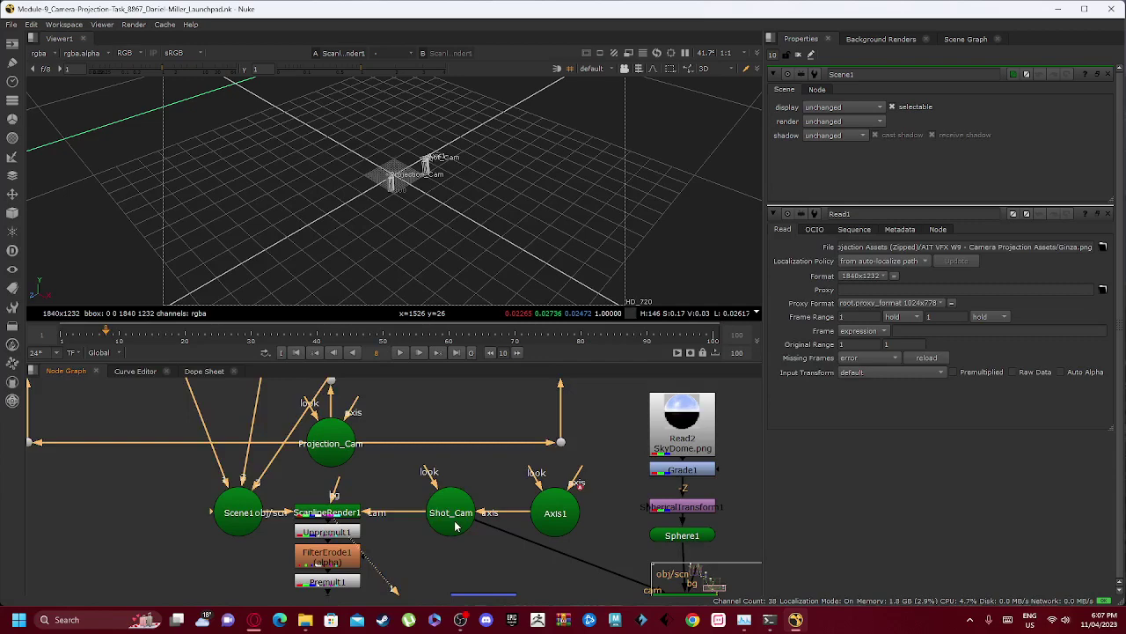
left_click(455, 522)
key("1")
Show the Axis1 node in the viewer and open its properties
scroll(451, 459, "down", 4)
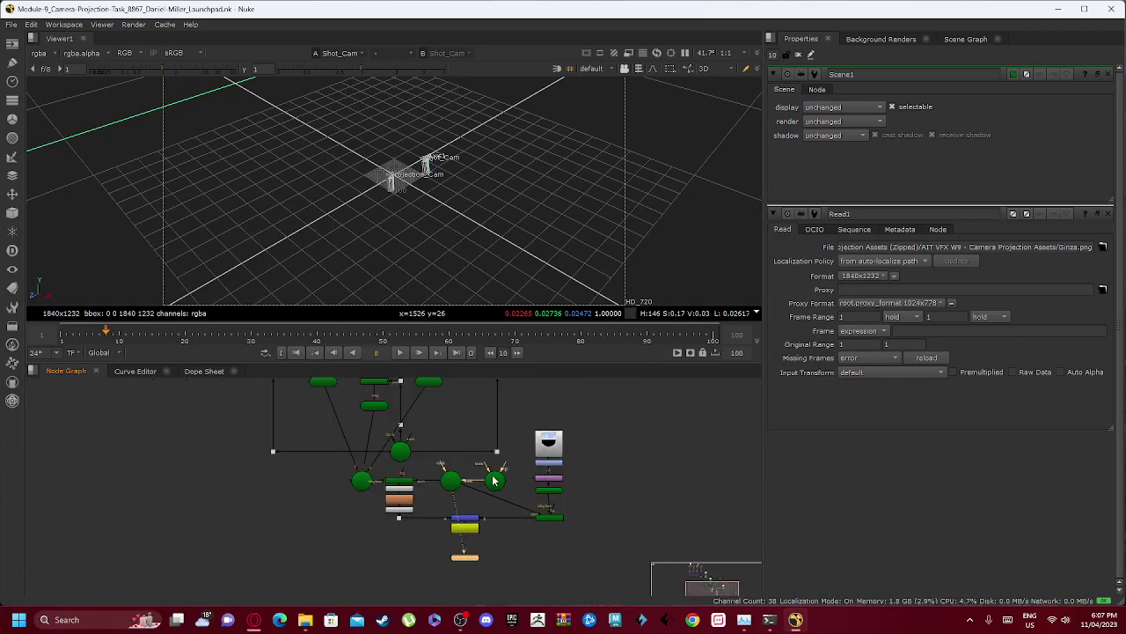
left_click(495, 480)
key("1")
double_click(496, 484)
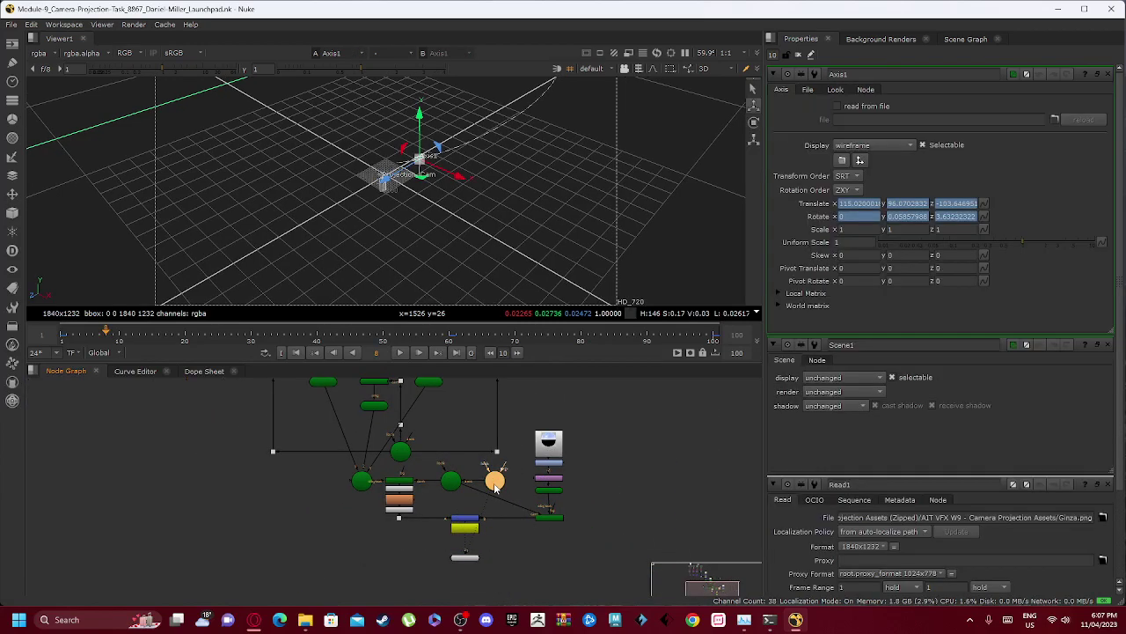
scroll(418, 495, "up", 4)
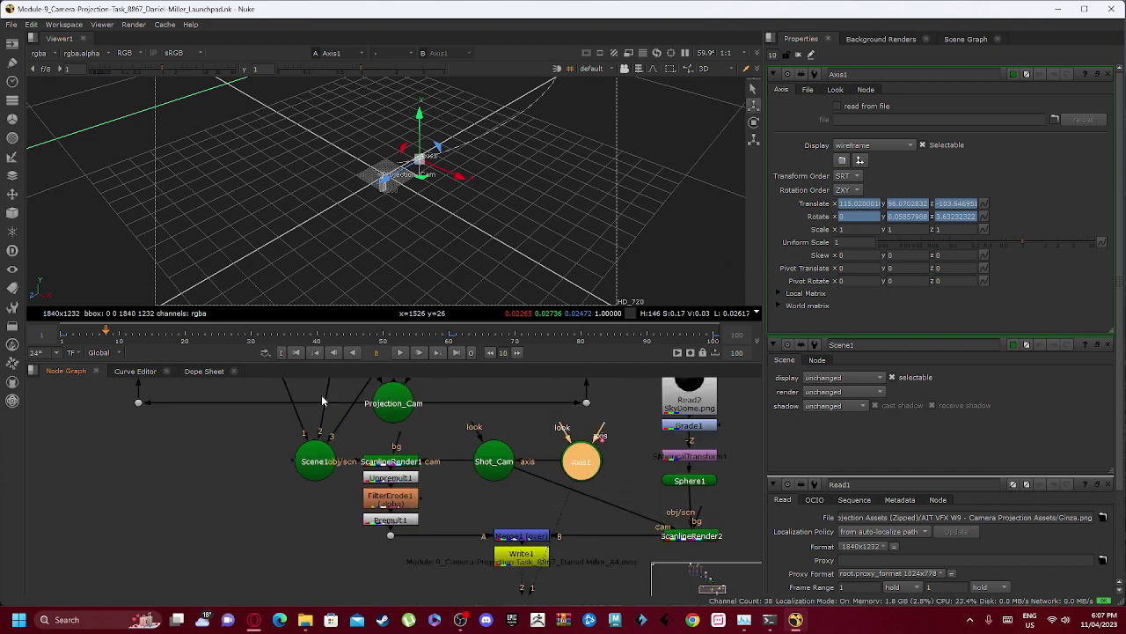
View the Unpremult1 output followed by the ScanlineRender1 output, and examine the rendered edges around the dark tower
scroll(528, 443, "down", 3)
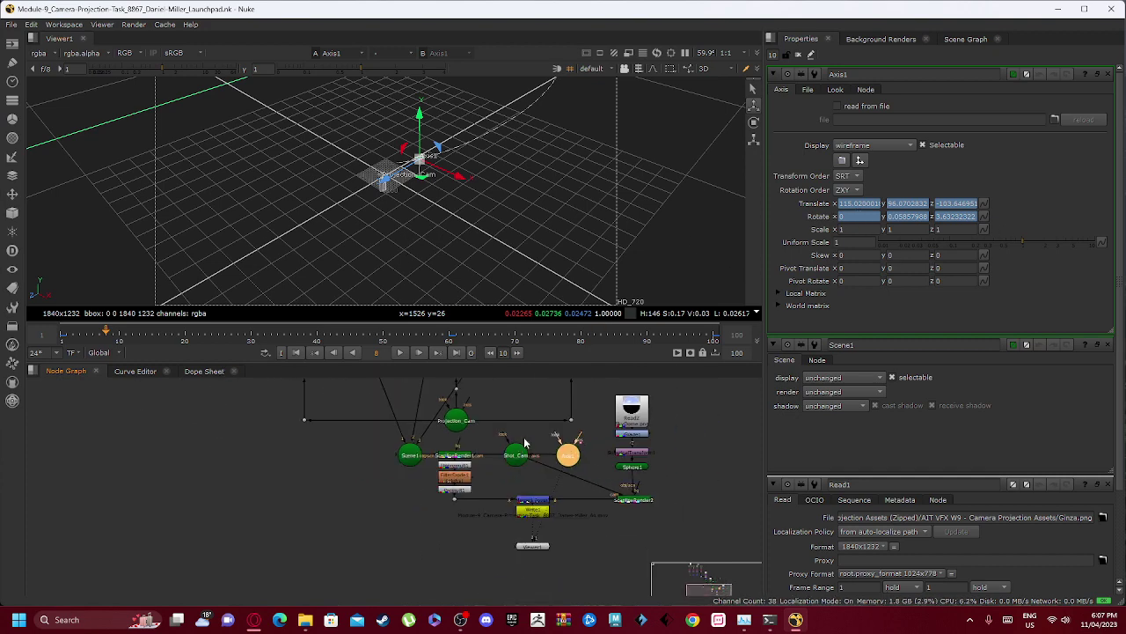
scroll(503, 428, "up", 5)
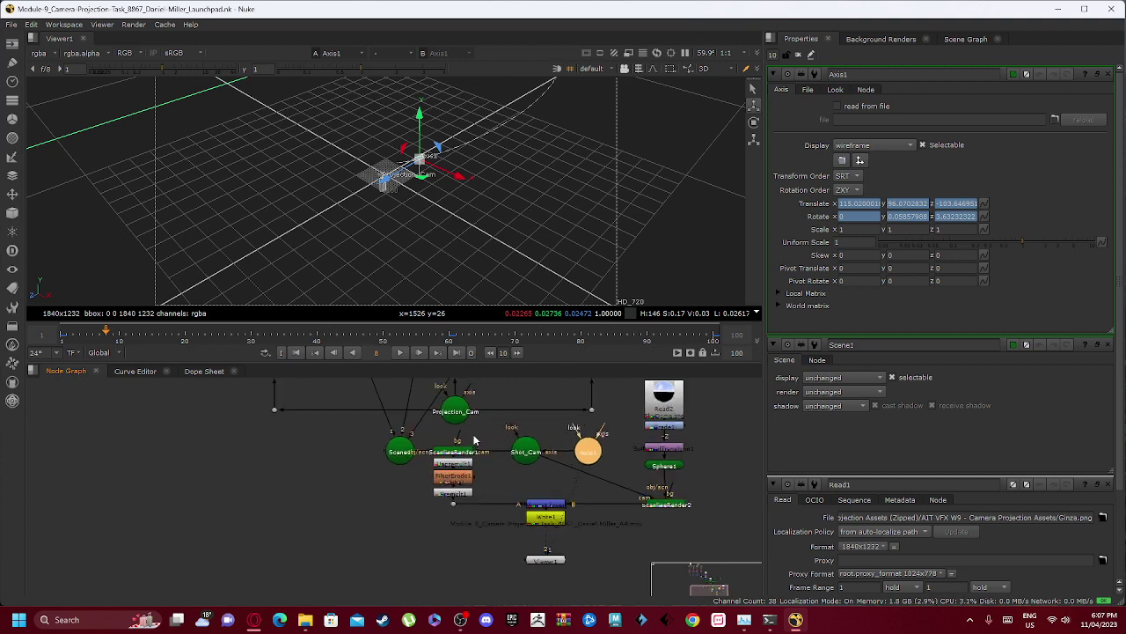
middle_click_drag(454, 470, 479, 451)
left_click(476, 467)
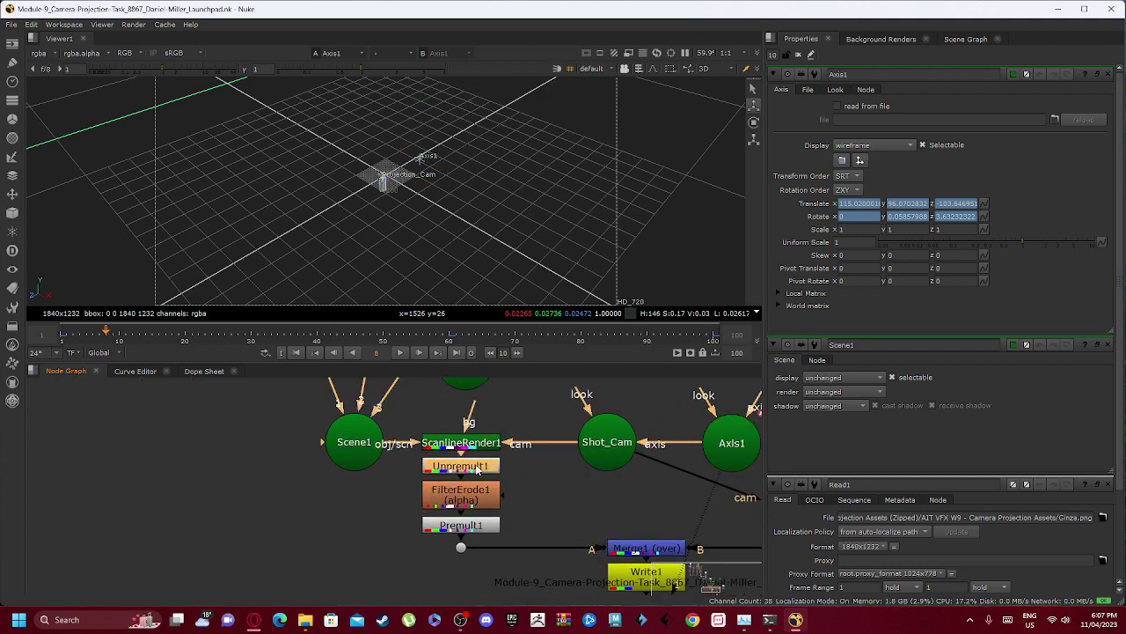
key("1")
left_click(464, 449)
left_click(458, 440)
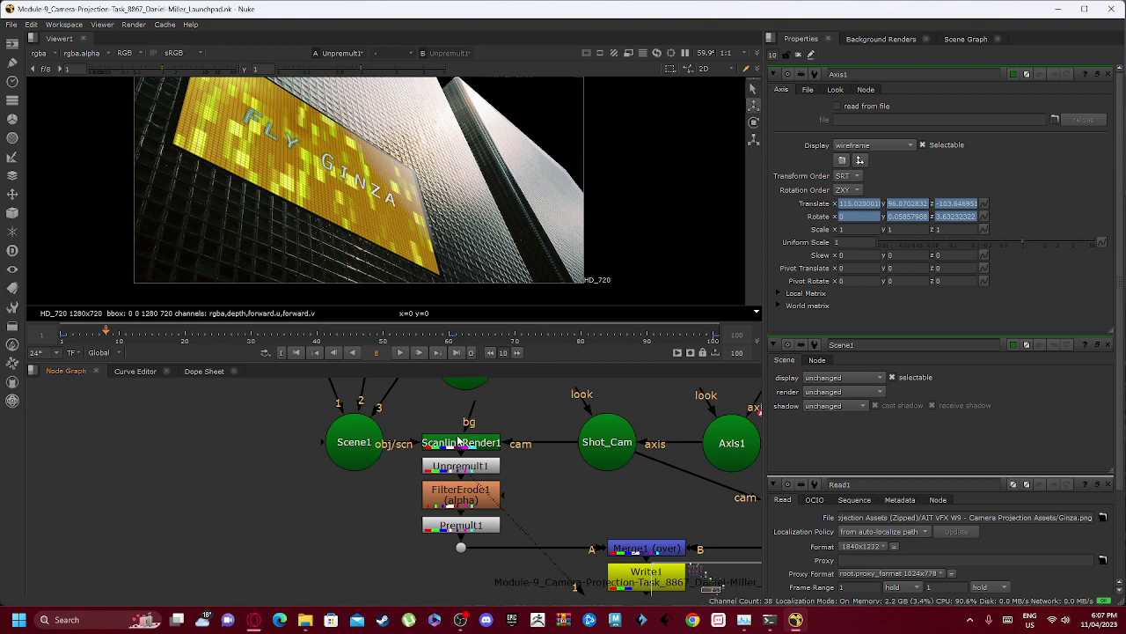
key("1")
scroll(375, 238, "down", 3)
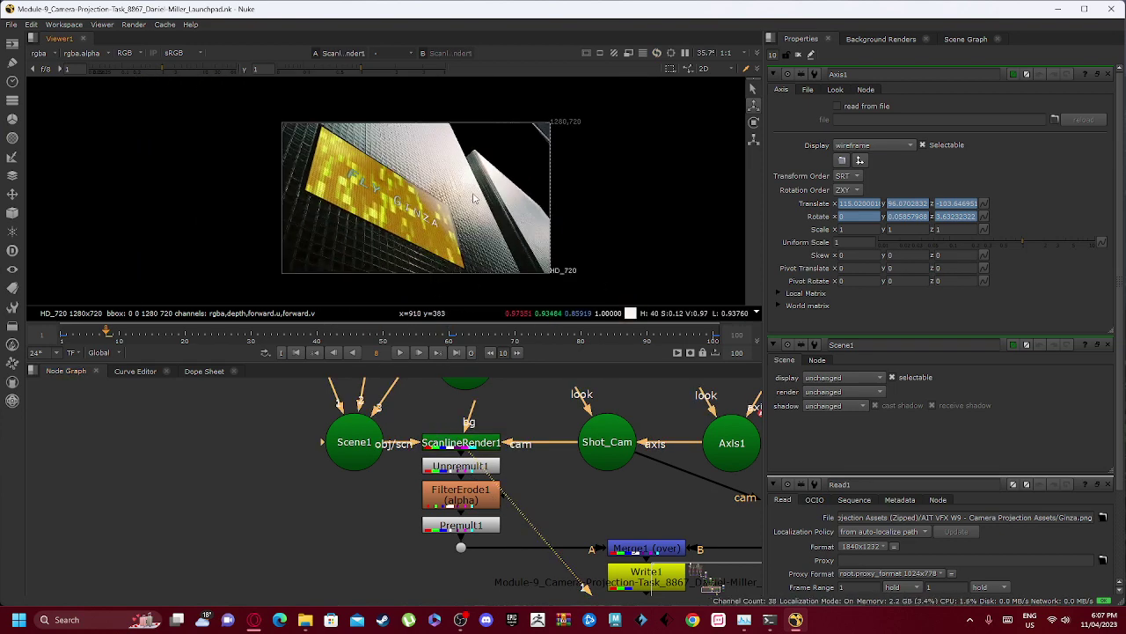
scroll(486, 169, "up", 6)
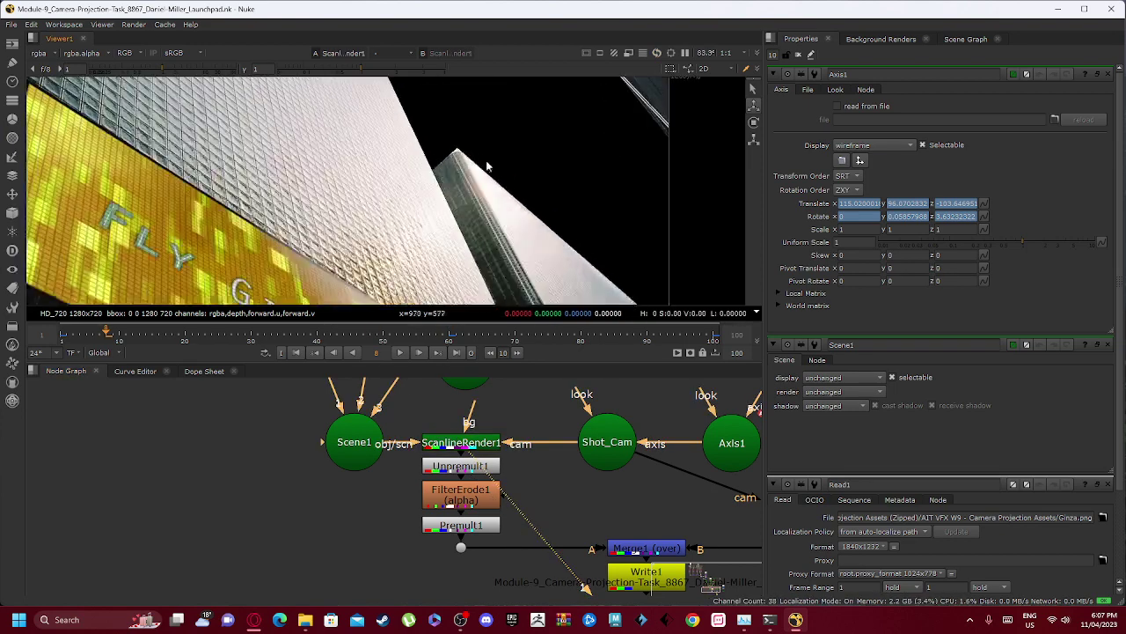
View the Unpremult1, FilterErode1 and Premult1 outputs in turn and inspect the tower's edges
left_click(471, 468)
key("1")
left_click(471, 499)
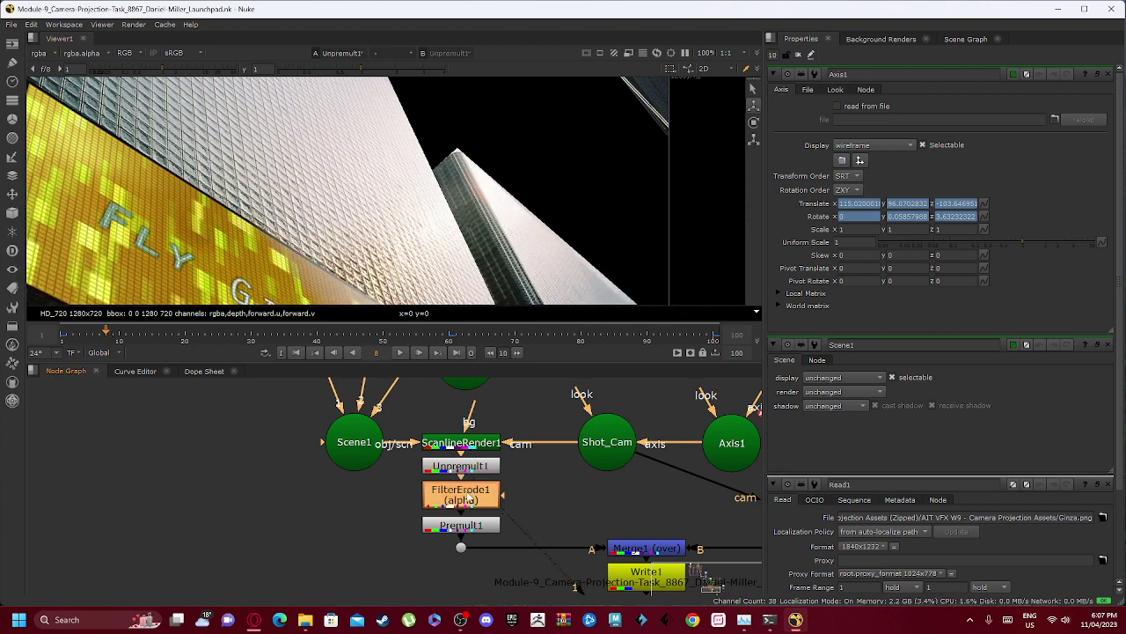
key("1")
scroll(461, 185, "down", 3)
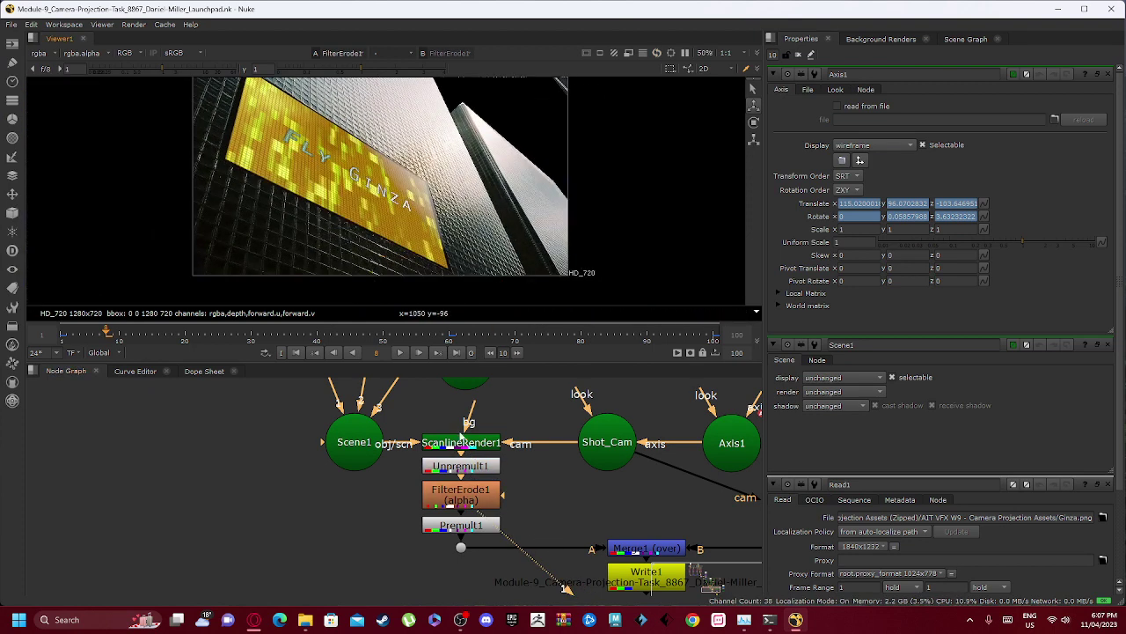
left_click(469, 525)
key("1")
scroll(544, 119, "up", 4)
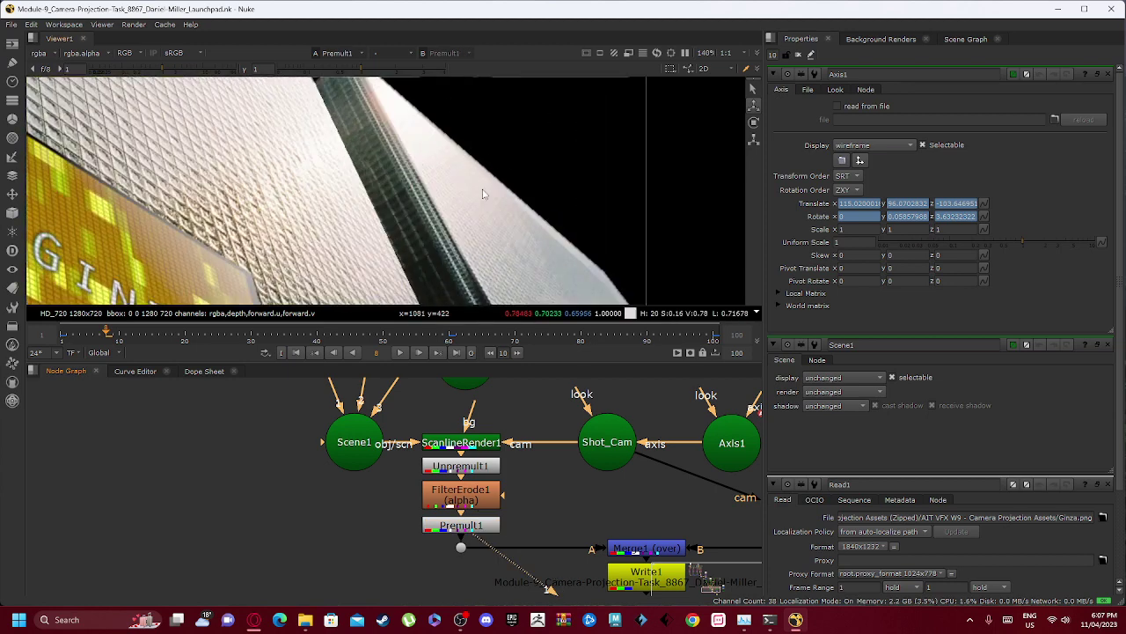
middle_click_drag(483, 194, 501, 306)
Toggle the Premult1 node off and on repeatedly to compare the tower's edges, leaving it enabled
left_click(456, 531)
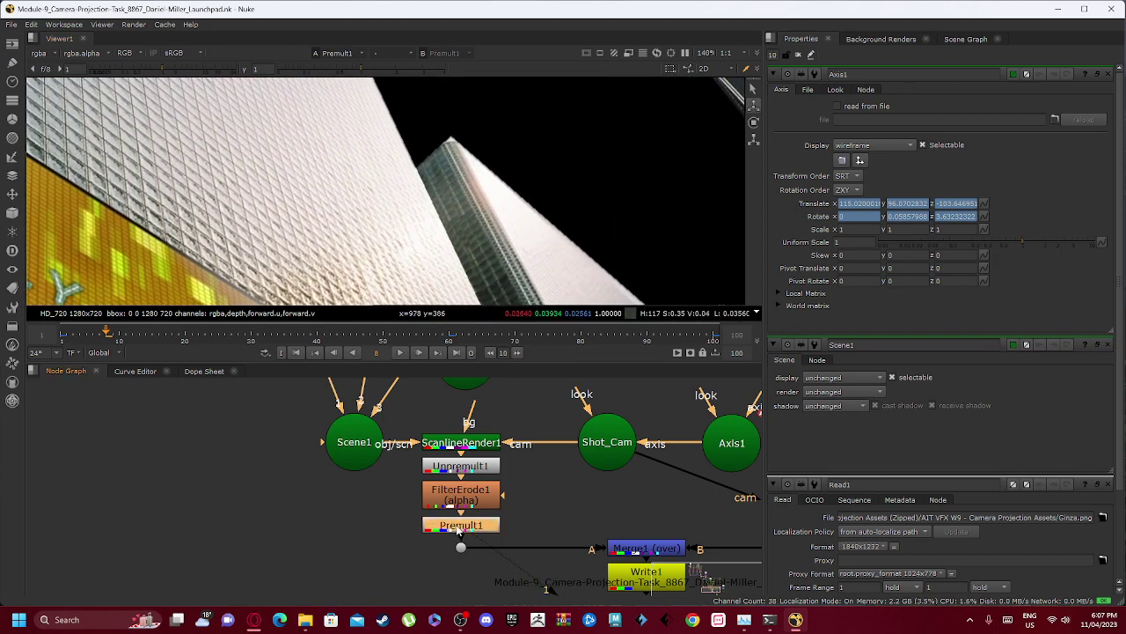
key("d")
key("d")
key("d")
key("d")
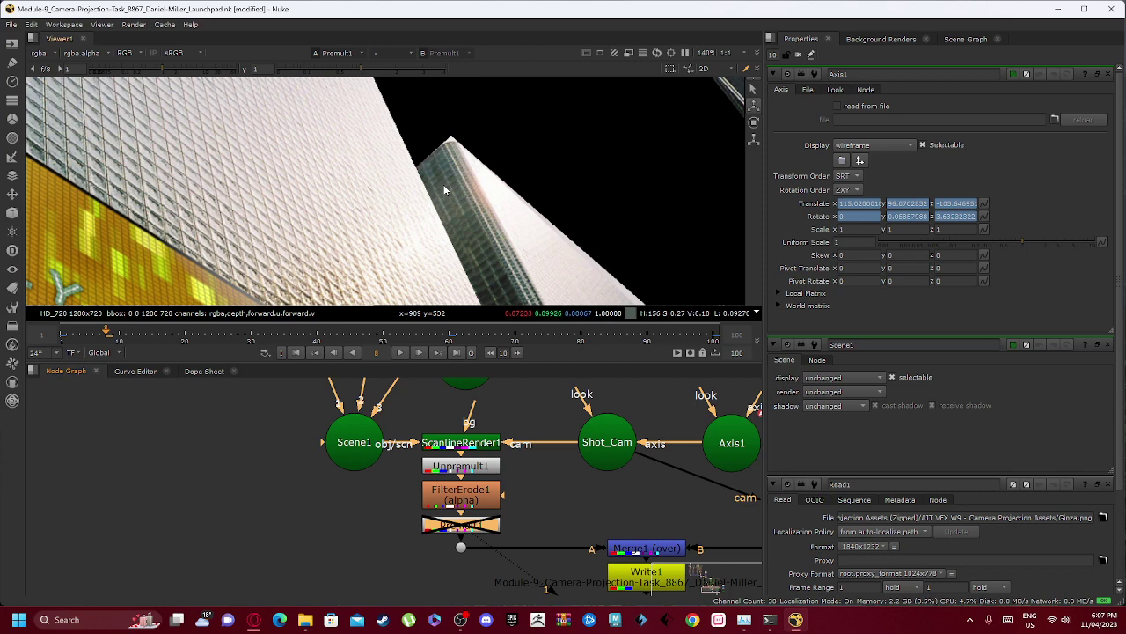
scroll(444, 154, "up", 6)
key("d")
key("d")
key("d")
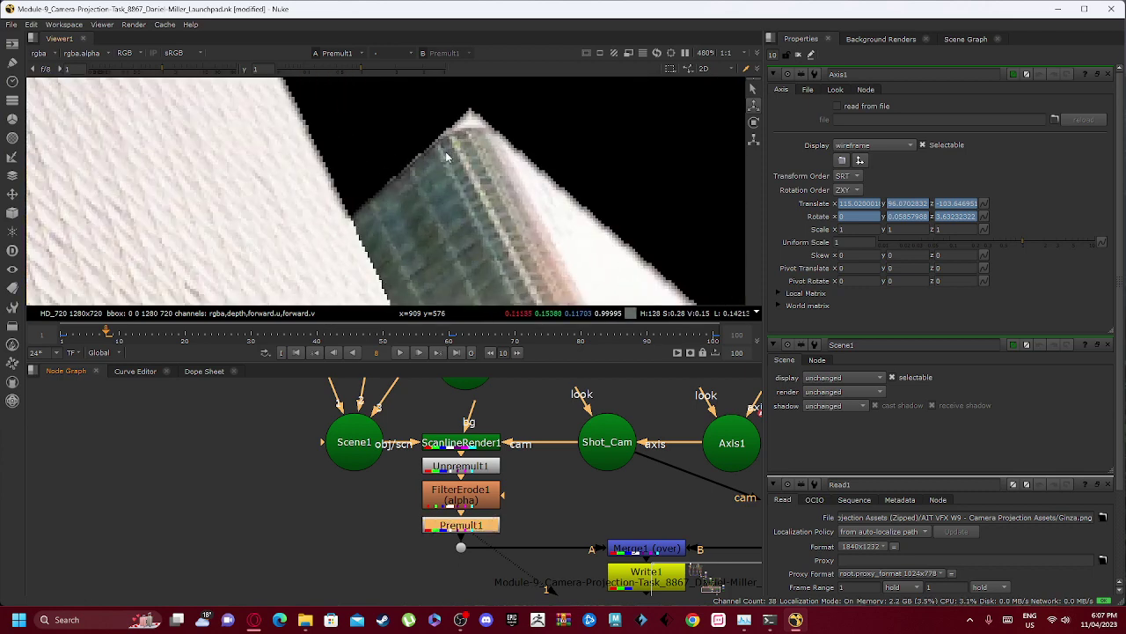
key("d")
key("d")
key("d")
key("d")
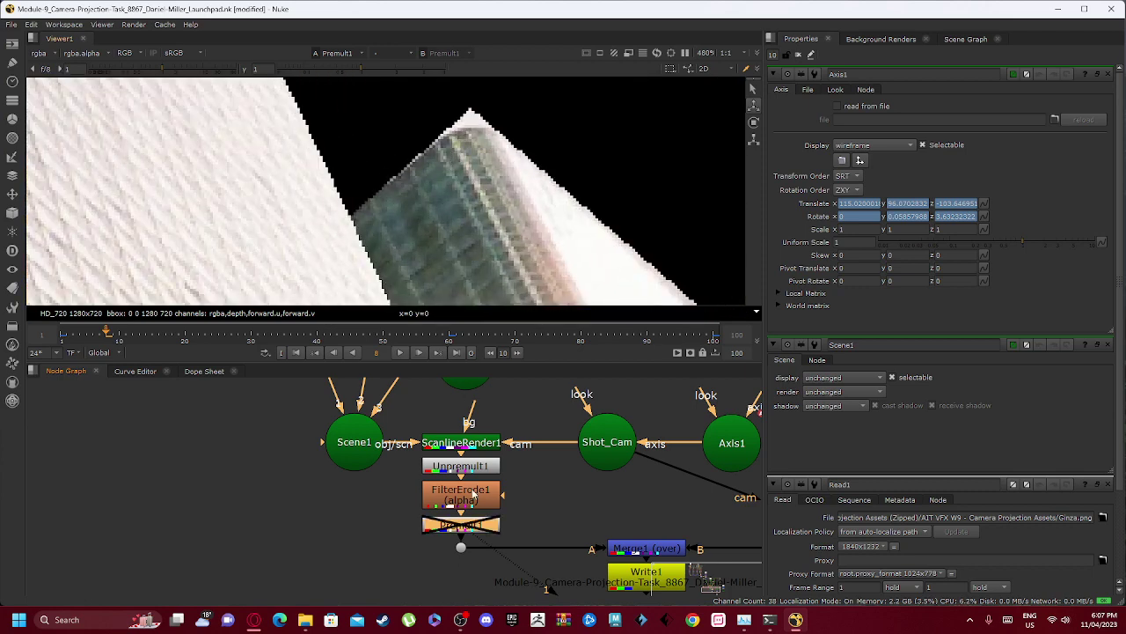
key("d")
Toggle the FilterErode1 node off and on repeatedly to compare the edge erosion, leaving it enabled
left_click(459, 500)
key("d")
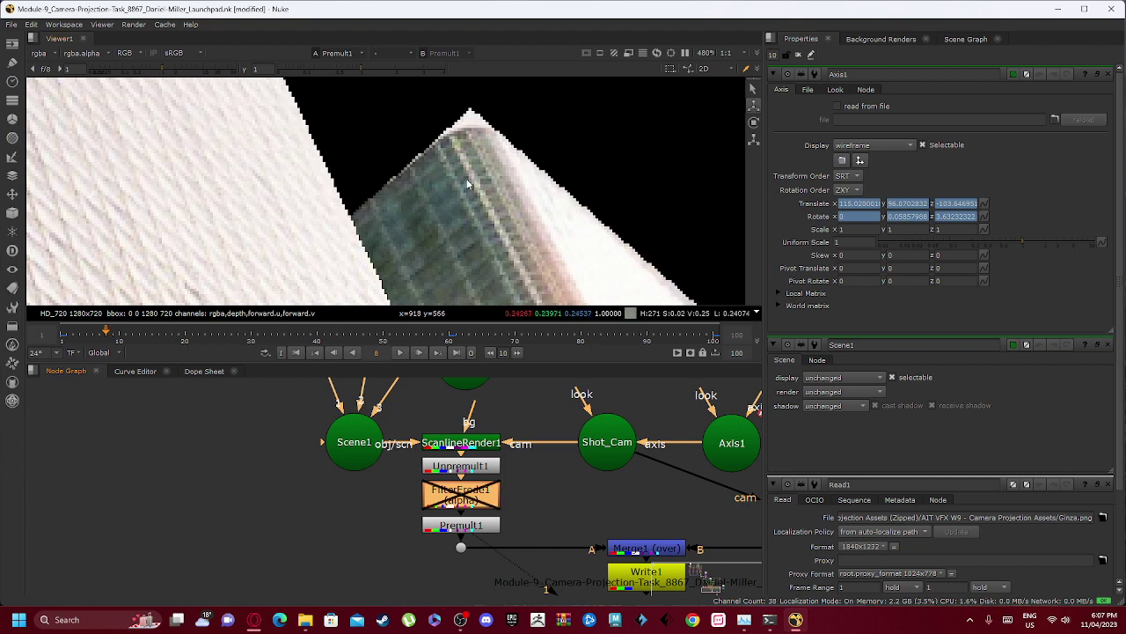
key("d")
key("d")
key("d")
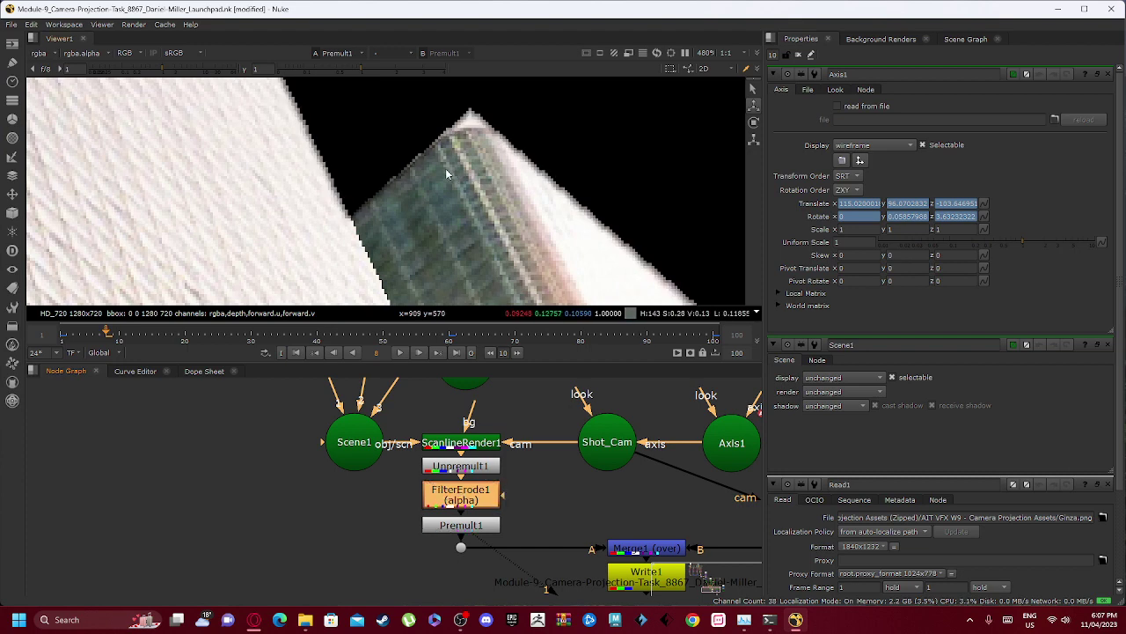
key("d")
key("d")
key("d")
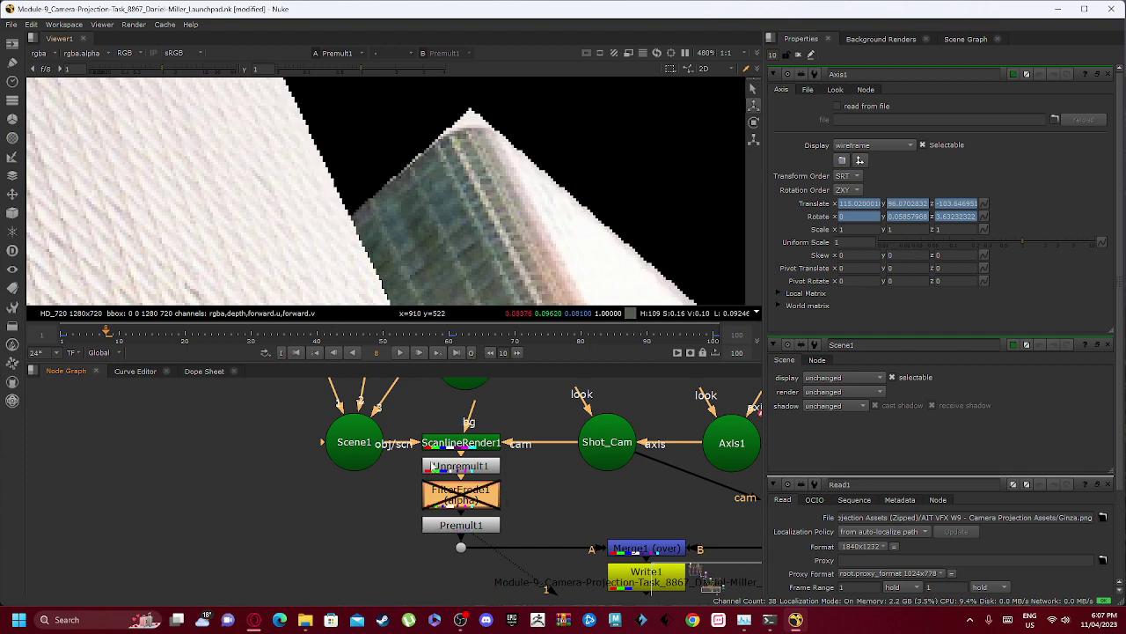
key("d")
Toggle the Unpremult1 node off and on to compare its effect on the edges, leaving it enabled
left_click(460, 471)
key("d")
key("d")
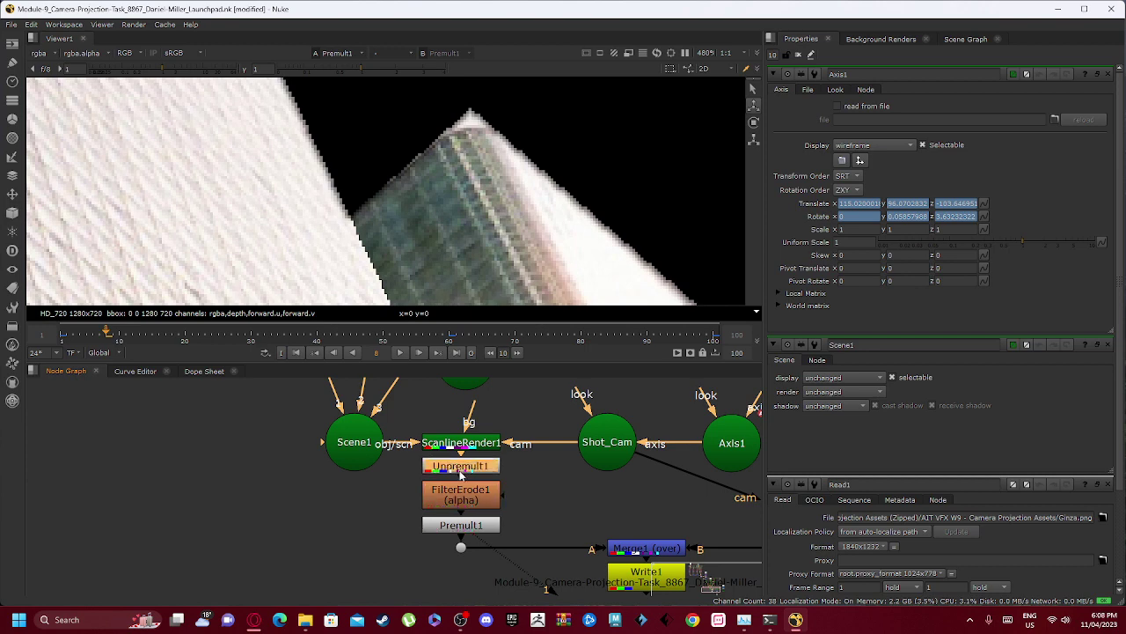
key("d")
key("d")
View the Merge3 output and examine the billboard composited over the full building image
scroll(449, 436, "down", 5)
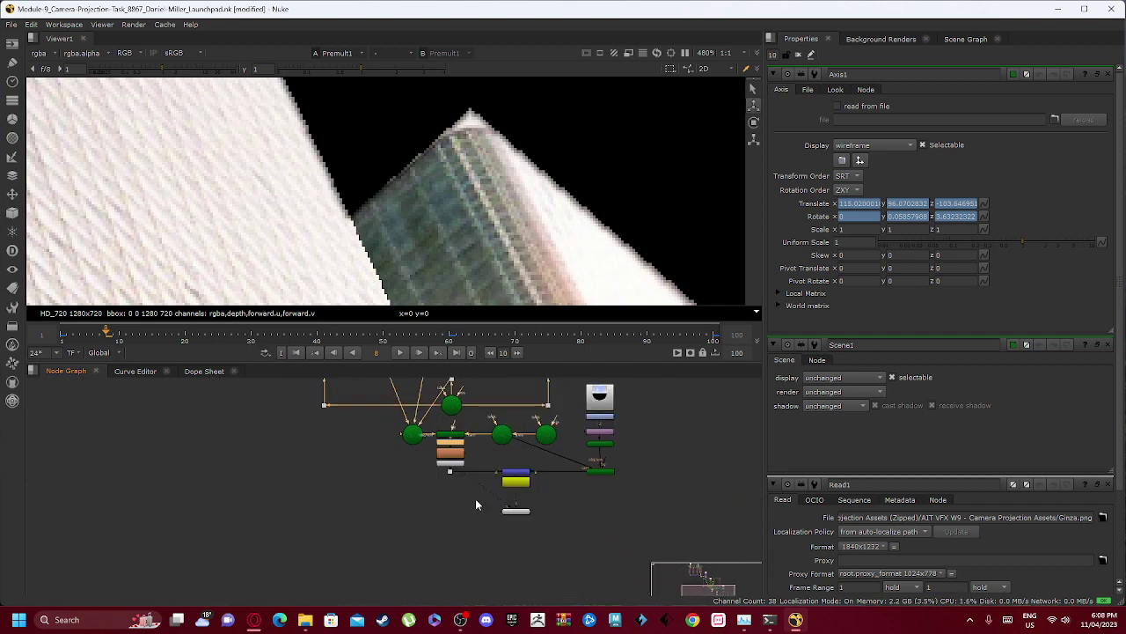
scroll(346, 427, "up", 10)
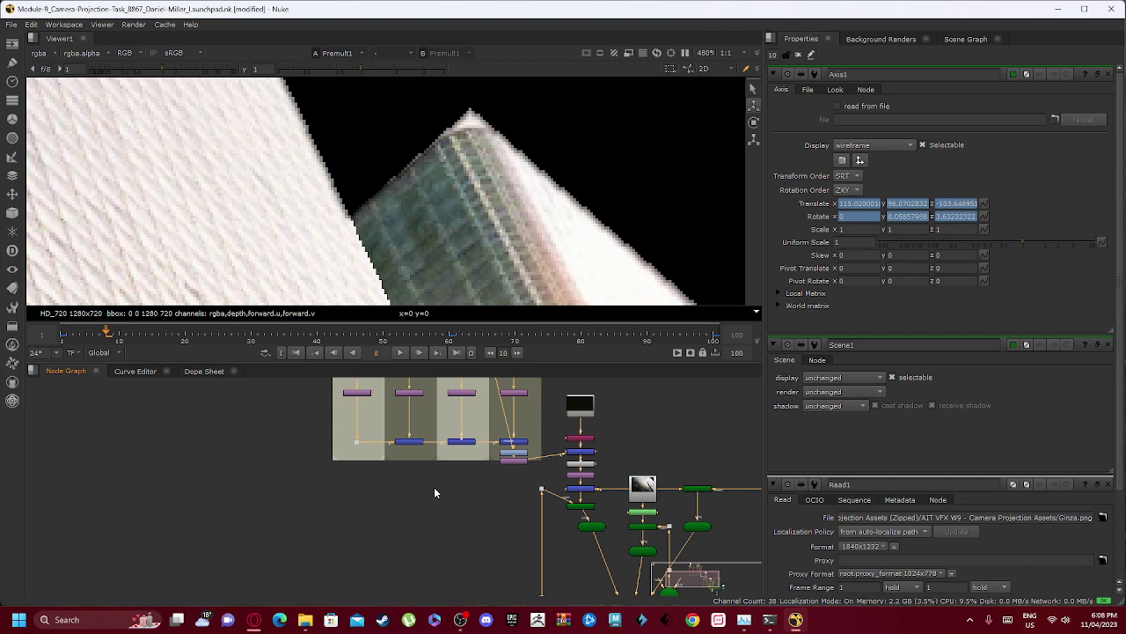
middle_click_drag(581, 501, 528, 529)
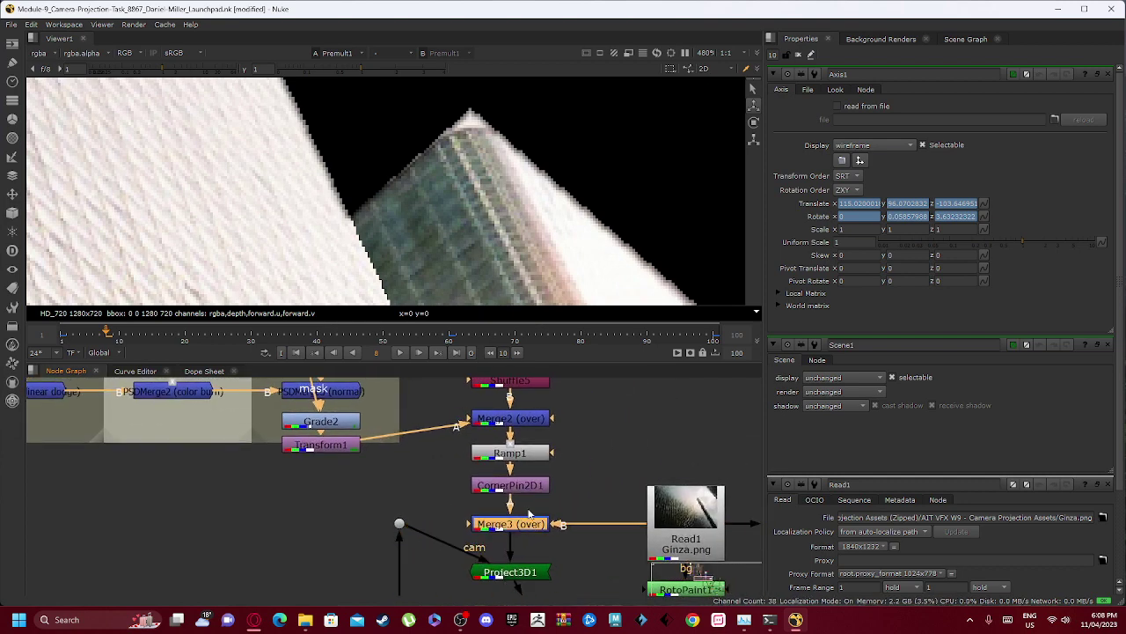
key("1")
scroll(278, 203, "down", 10)
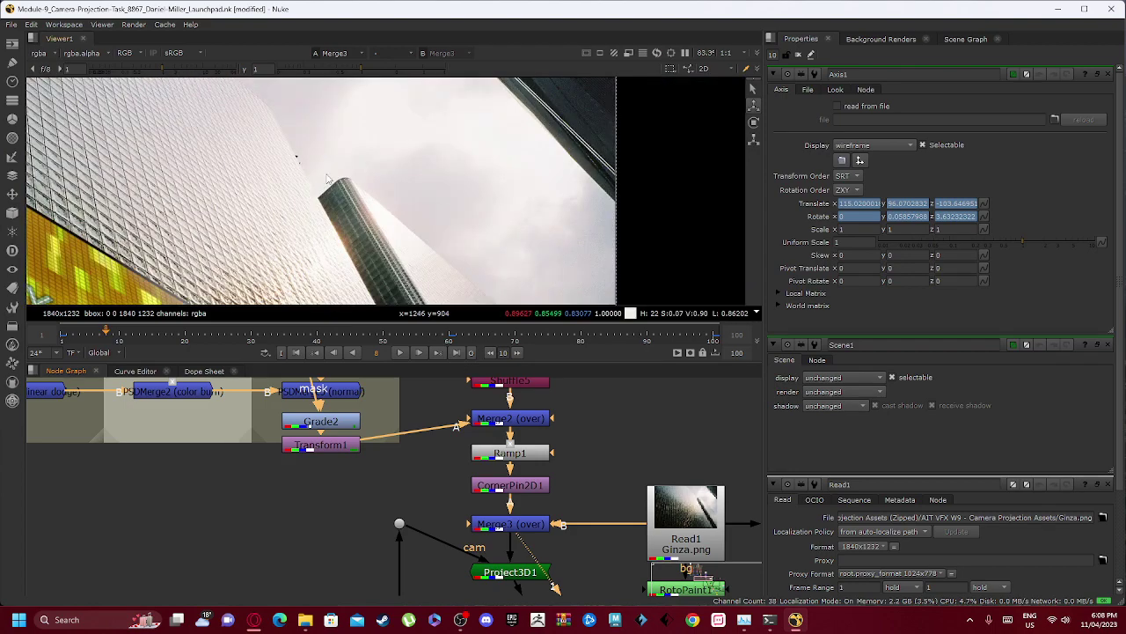
middle_click_drag(278, 202, 471, 166)
scroll(435, 149, "down", 2)
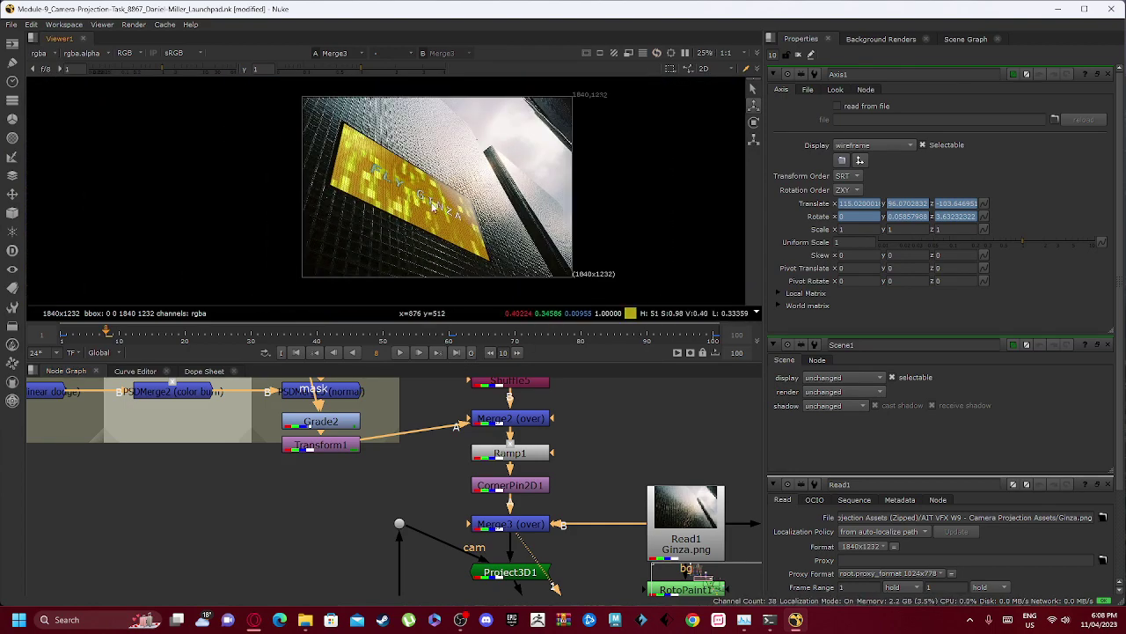
View the FlyGinza.psd Read3 output and the Grid1 output above the backdrop groups
middle_click_drag(332, 402, 471, 458)
scroll(404, 448, "down", 4)
middle_click_drag(349, 430, 516, 540)
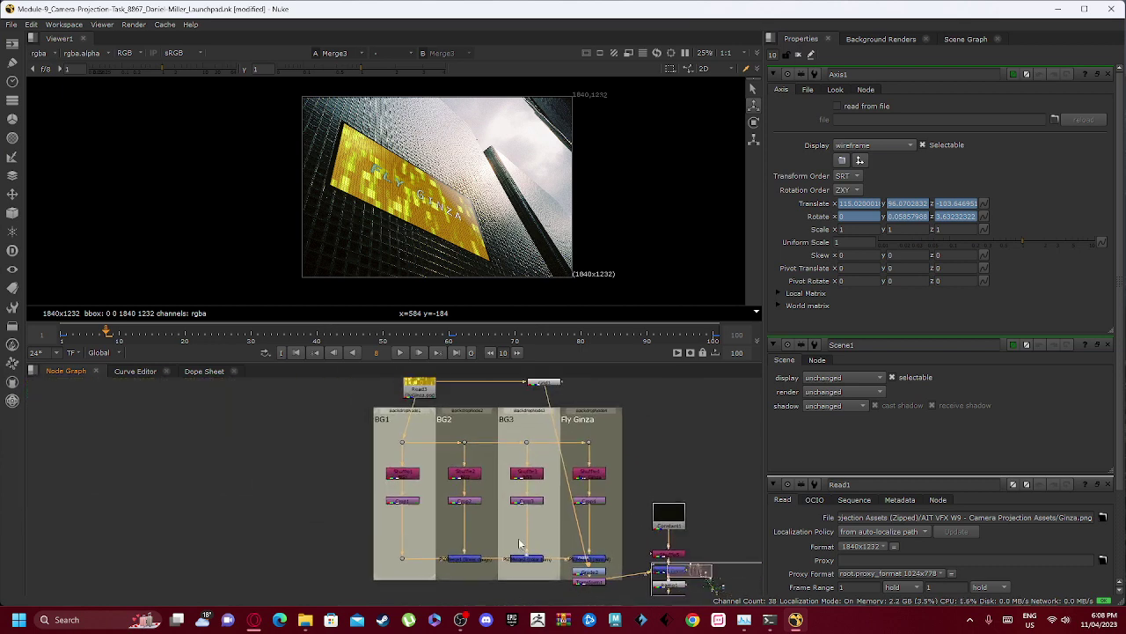
middle_click_drag(450, 426, 436, 476)
scroll(407, 447, "up", 5)
left_click(419, 422)
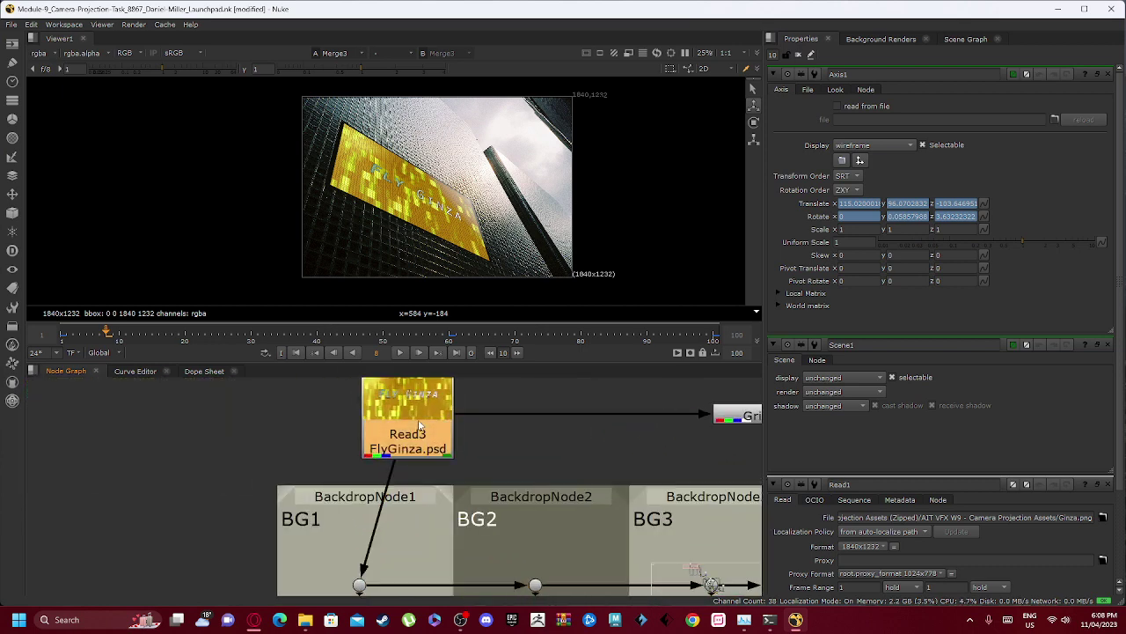
key("1")
left_click(492, 423)
middle_click_drag(610, 431, 449, 397)
left_click(646, 429)
key("1")
key("1")
View the outputs of Shuffle1 to Shuffle4 in turn to inspect the BG1, BG2, BG3 and Fly Ginza layers
scroll(486, 481, "down", 3)
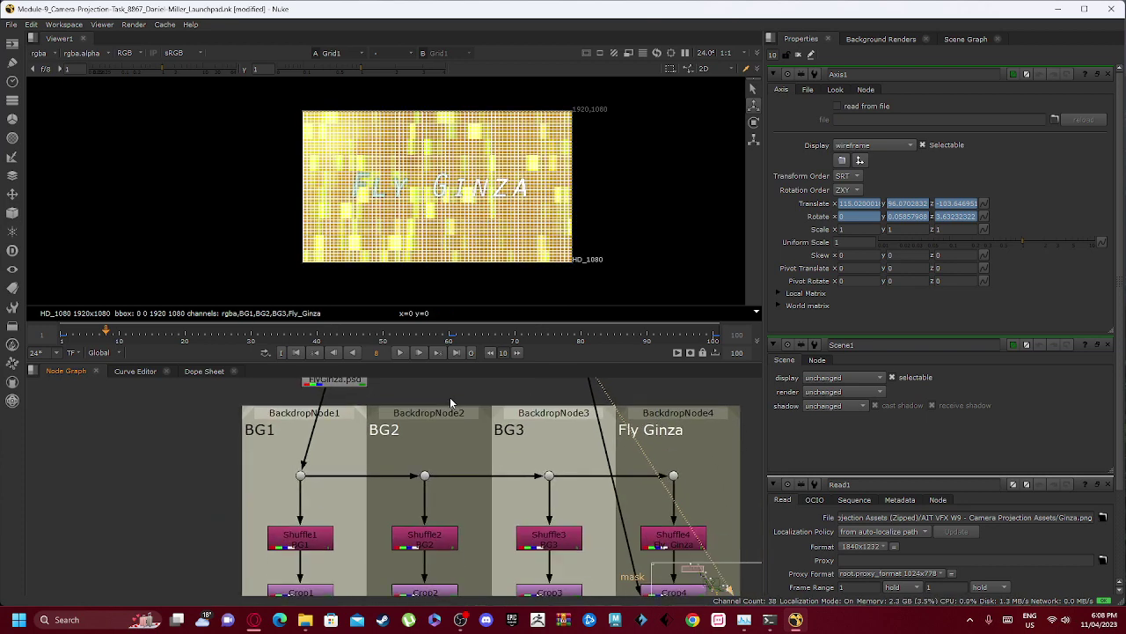
scroll(450, 396, "down", 3)
mouse_move(391, 418)
middle_mouse_down()
mouse_move(397, 481)
mouse_move(390, 399)
middle_mouse_up()
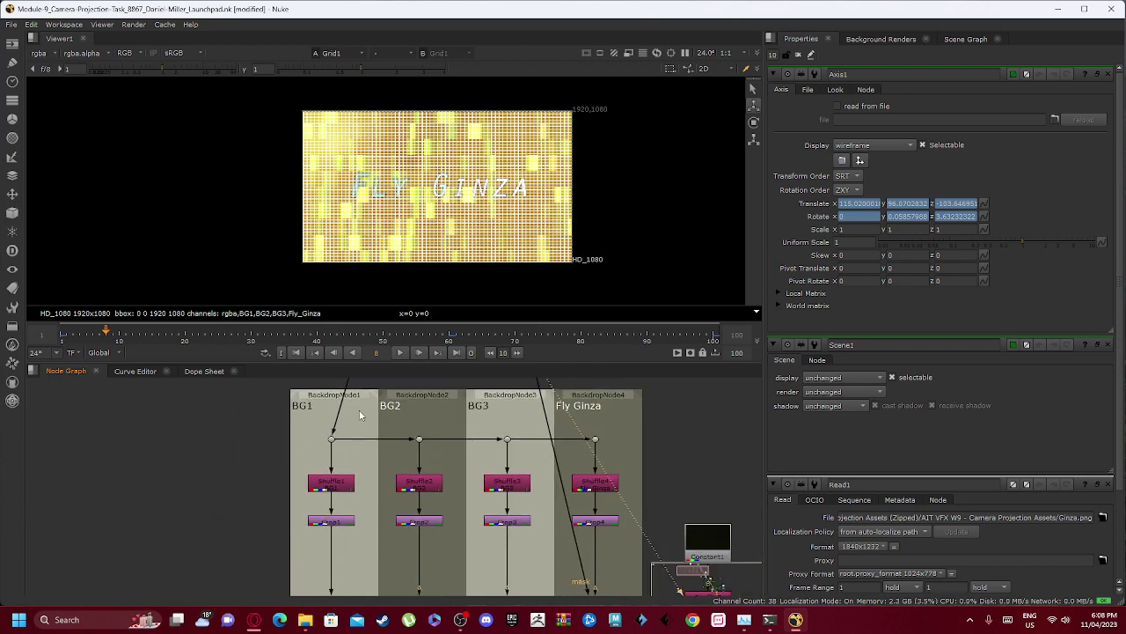
left_click(335, 485)
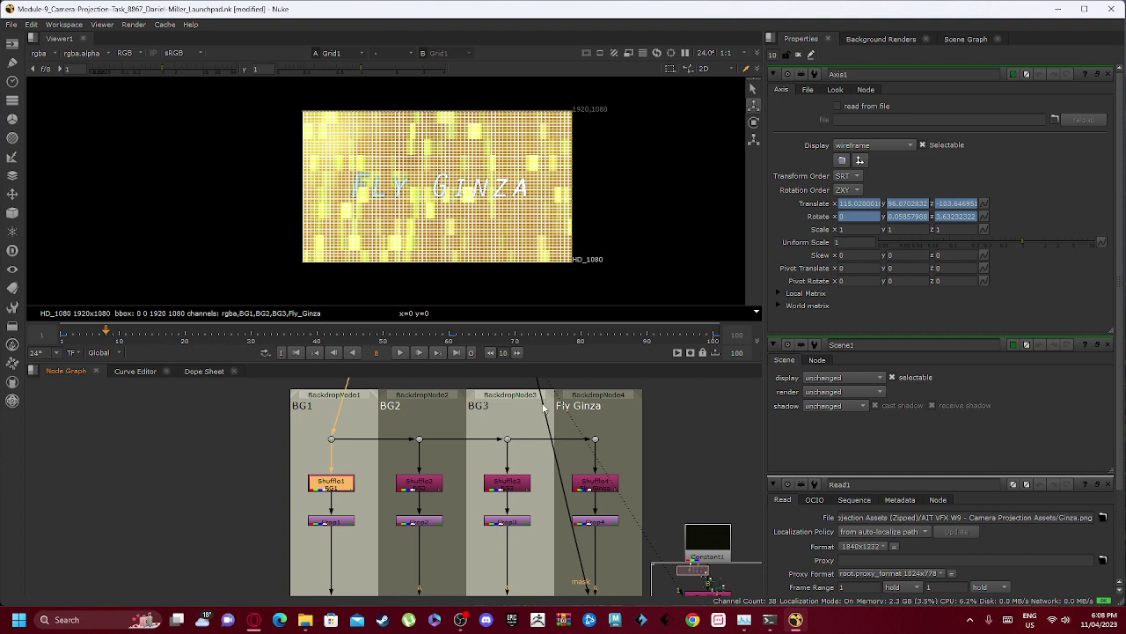
key("1")
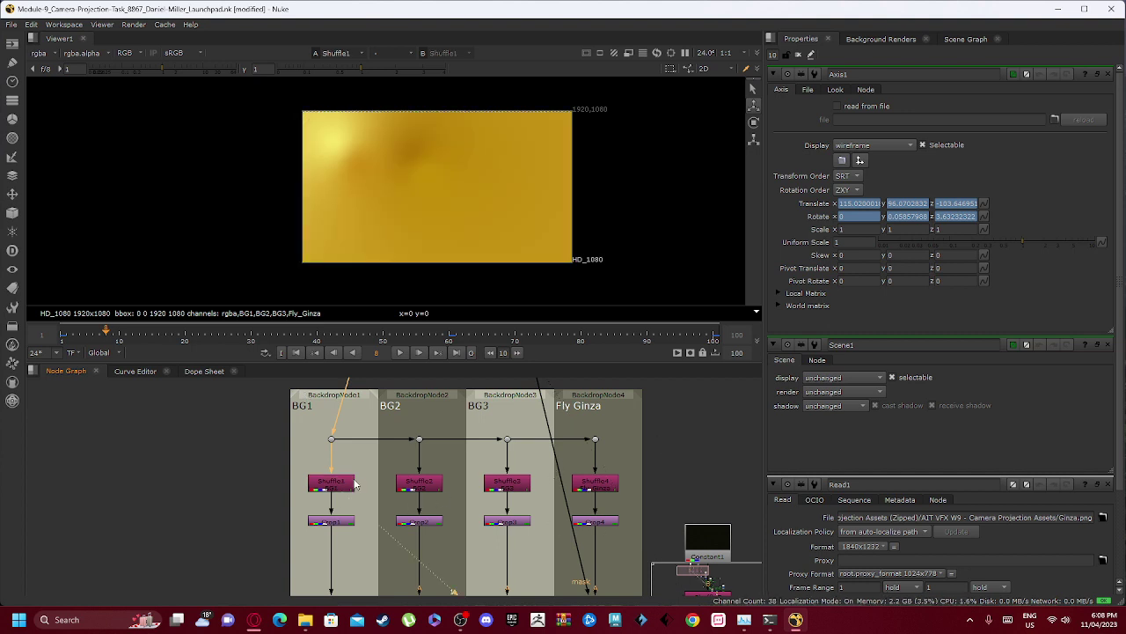
left_click(420, 483)
key("1")
left_click(516, 485)
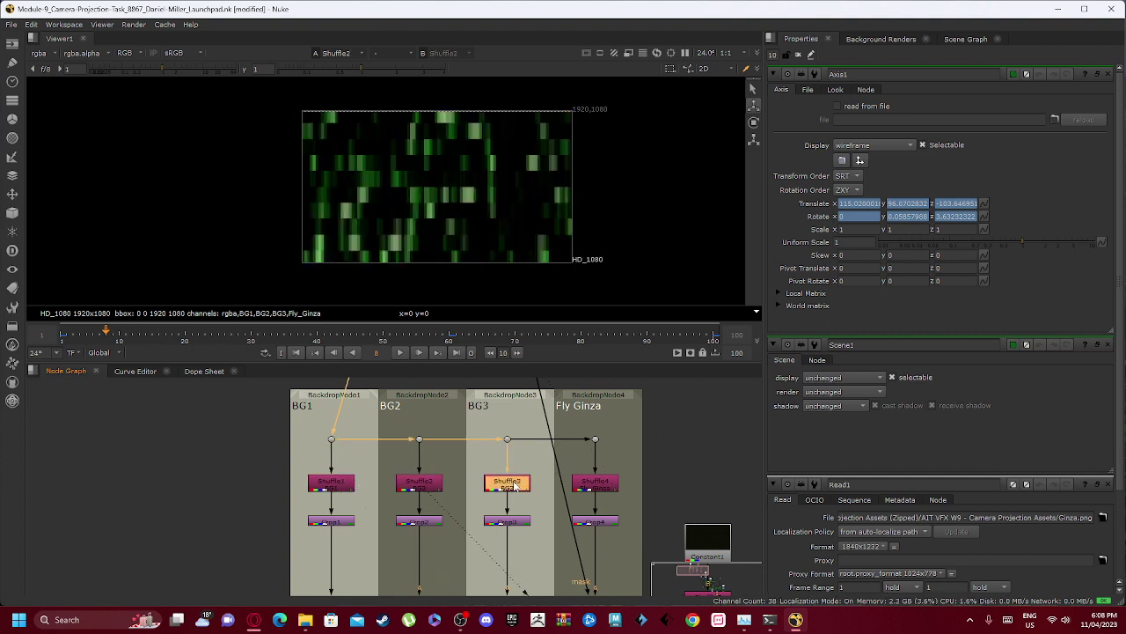
key("1")
left_click(605, 489)
key("1")
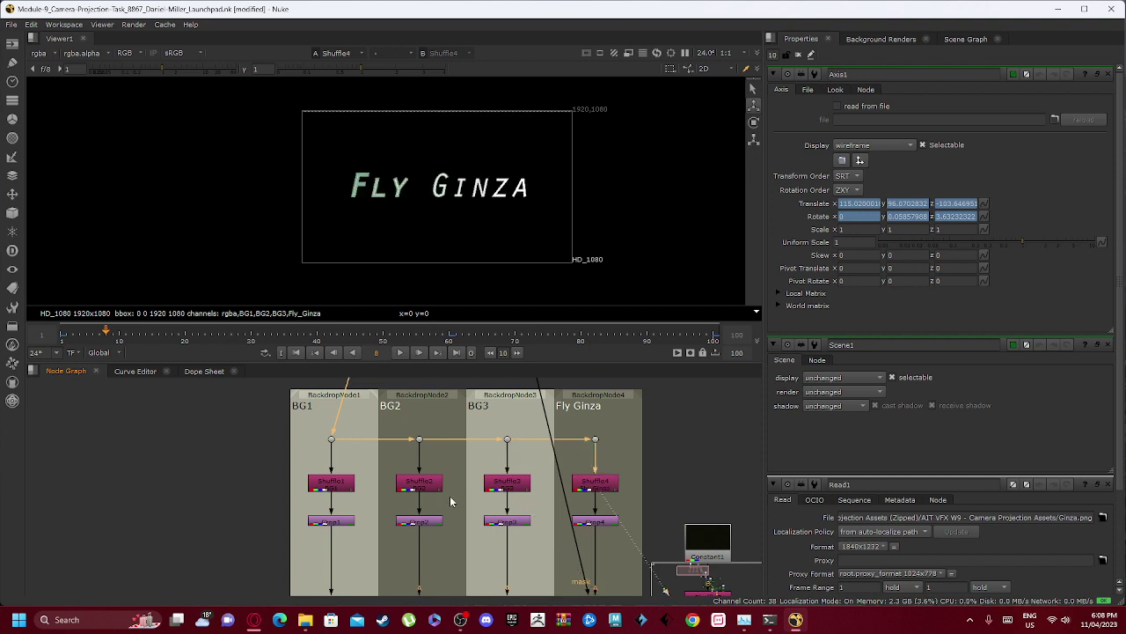
View the outputs of Crop1 to Crop4 in turn to inspect each cropped billboard layer
middle_click_drag(450, 502, 474, 400)
left_click(355, 419)
key("1")
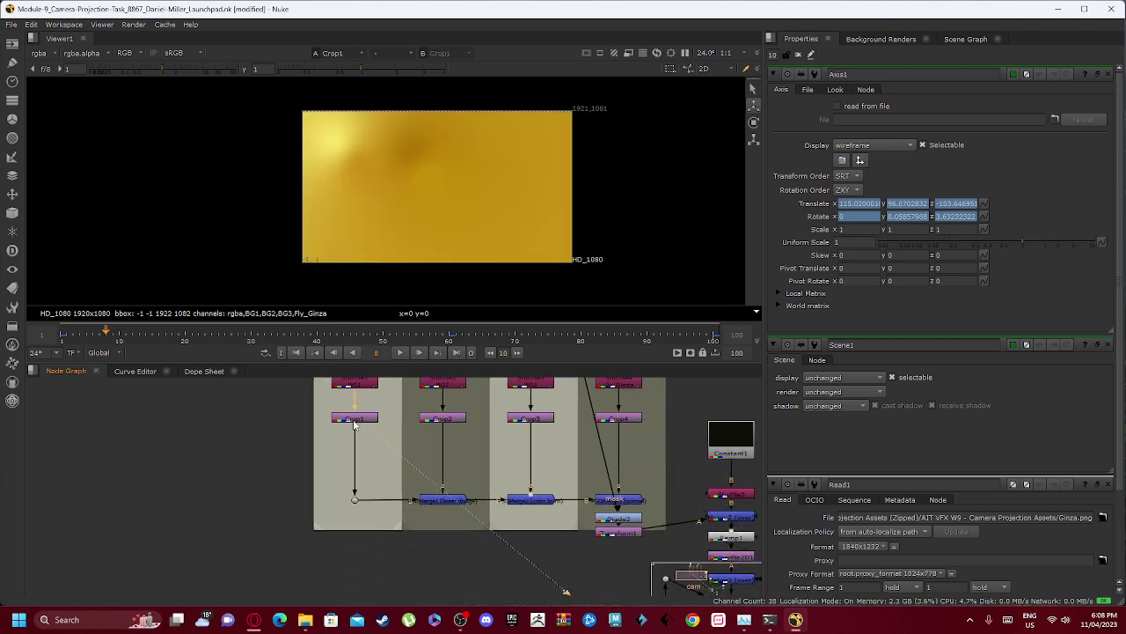
left_click(442, 422)
key("1")
left_click(530, 421)
key("1")
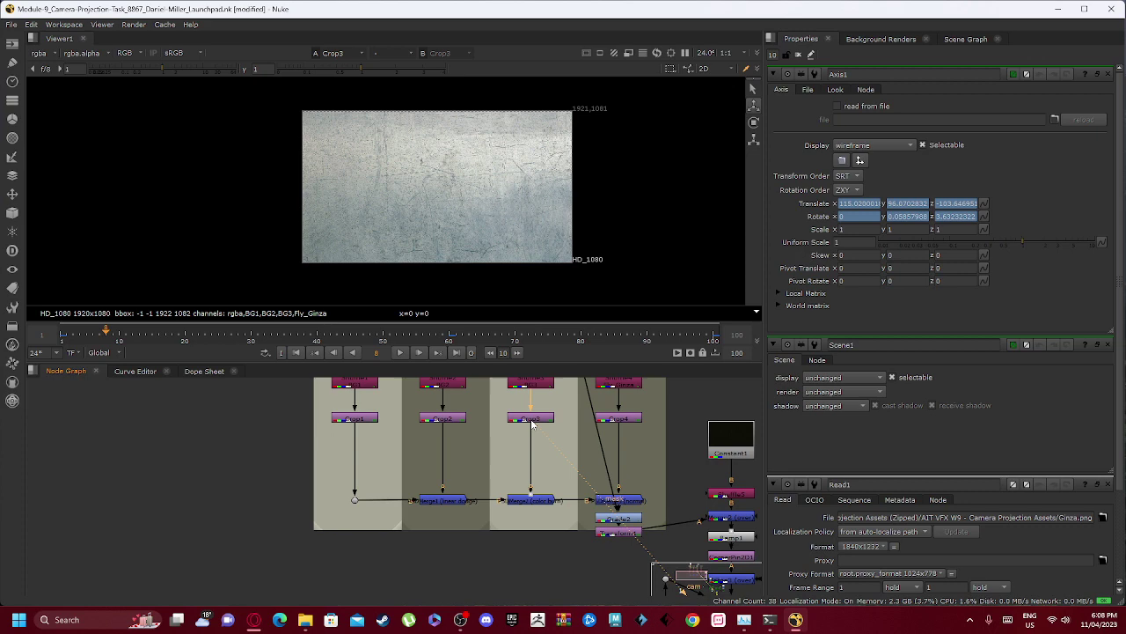
left_click(631, 420)
key("1")
View the PSDMerge1, PSDMerge2 and PSDMerge3 outputs in turn to follow how the billboard layers are combined
middle_click_drag(535, 447, 479, 397)
left_click(420, 444)
key("1")
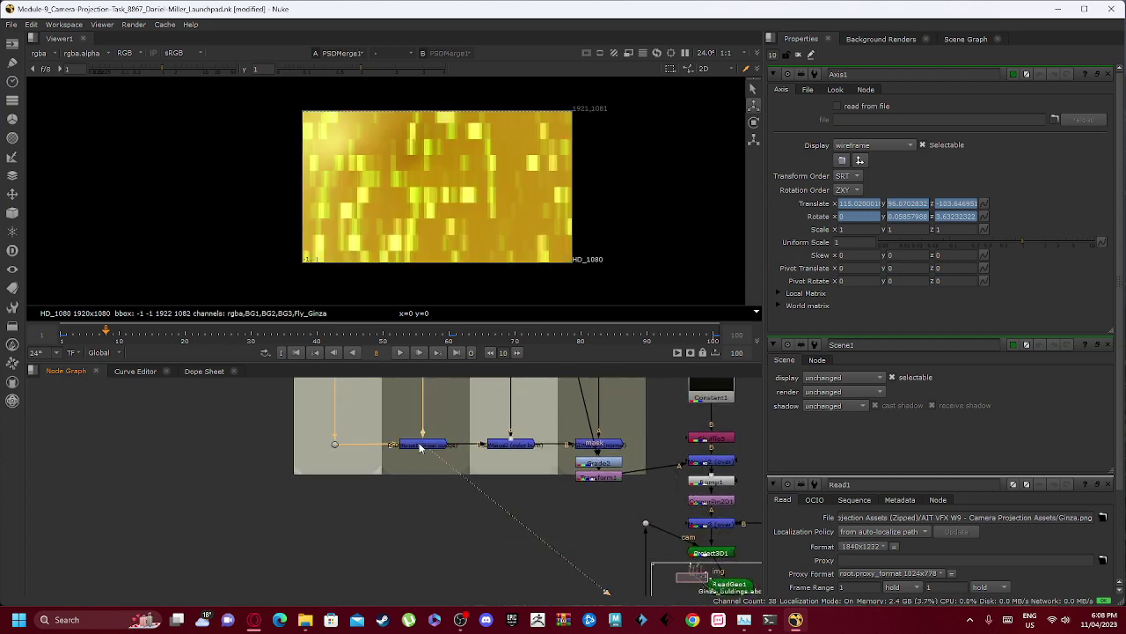
left_click(509, 444)
key("1")
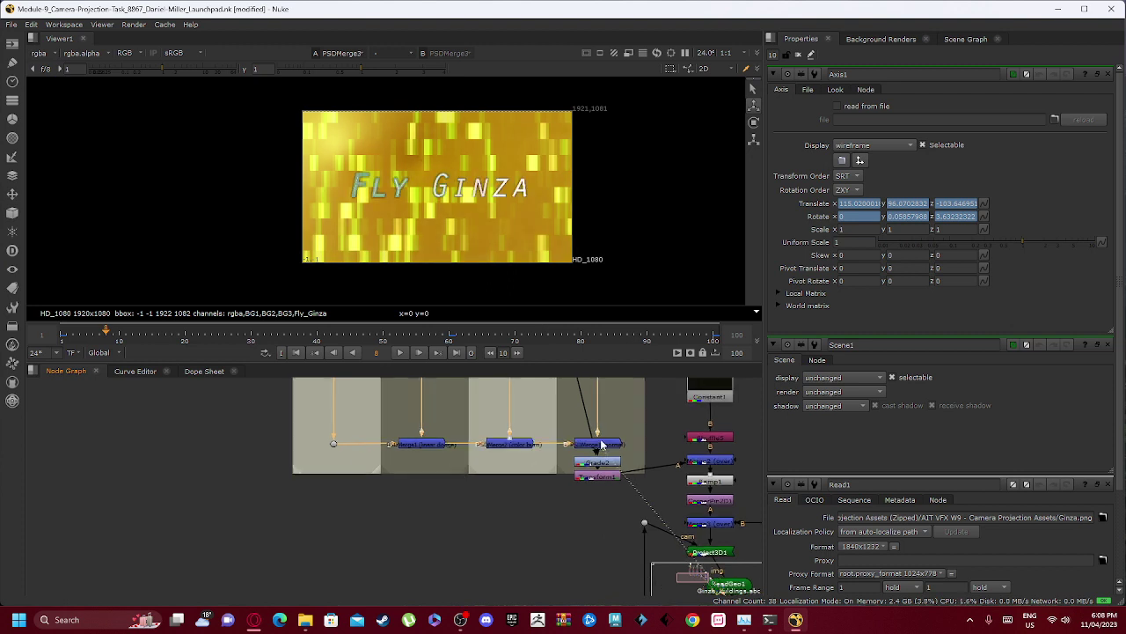
View the Grade2 output to examine the grid pattern over the billboard
middle_click_drag(602, 444, 498, 423)
scroll(506, 433, "up", 4)
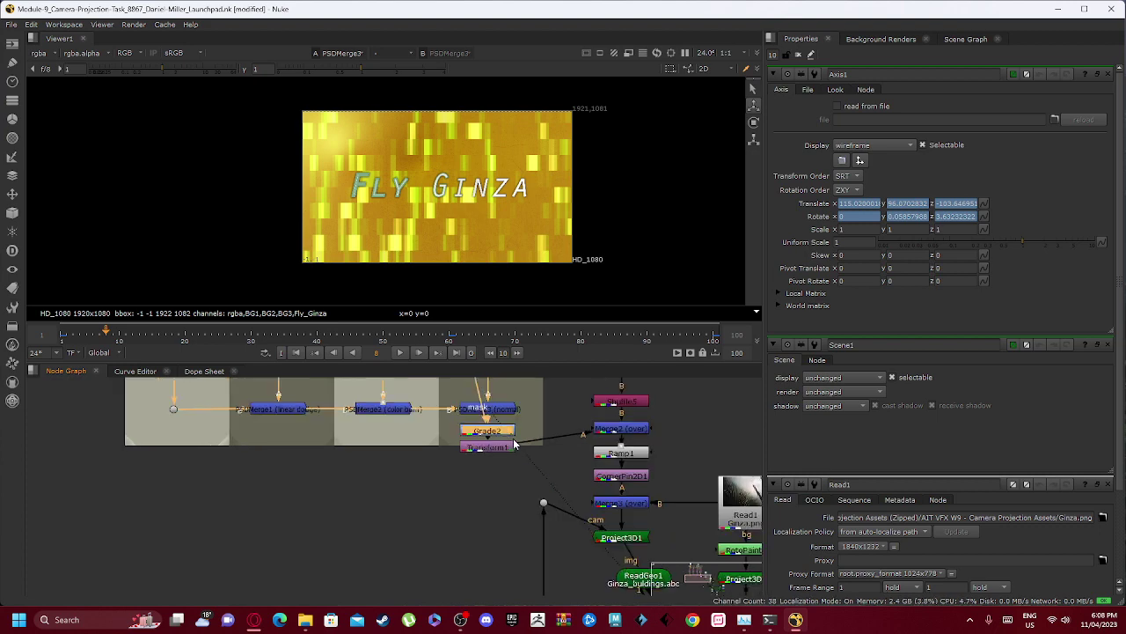
key("1")
scroll(471, 443, "down", 4)
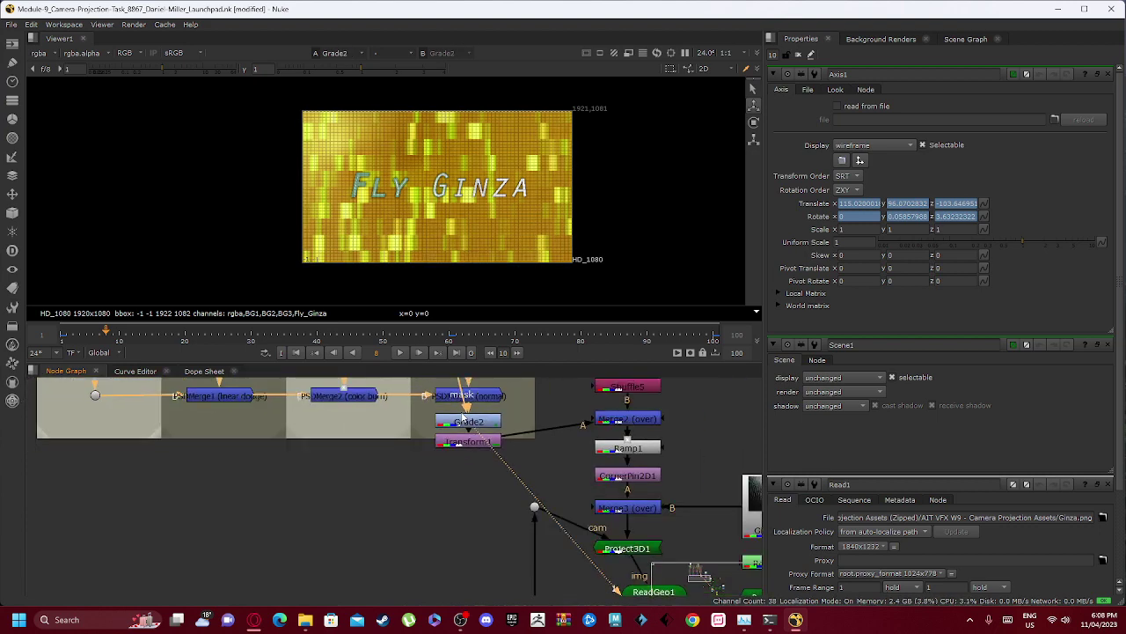
Trace the mask input of Grade2 up through the backdrop groups and back down to PSDMerge3
middle_click_drag(422, 447, 417, 596)
middle_click_drag(408, 468, 404, 603)
middle_click_drag(443, 443, 451, 500)
middle_click_drag(430, 552, 371, 343)
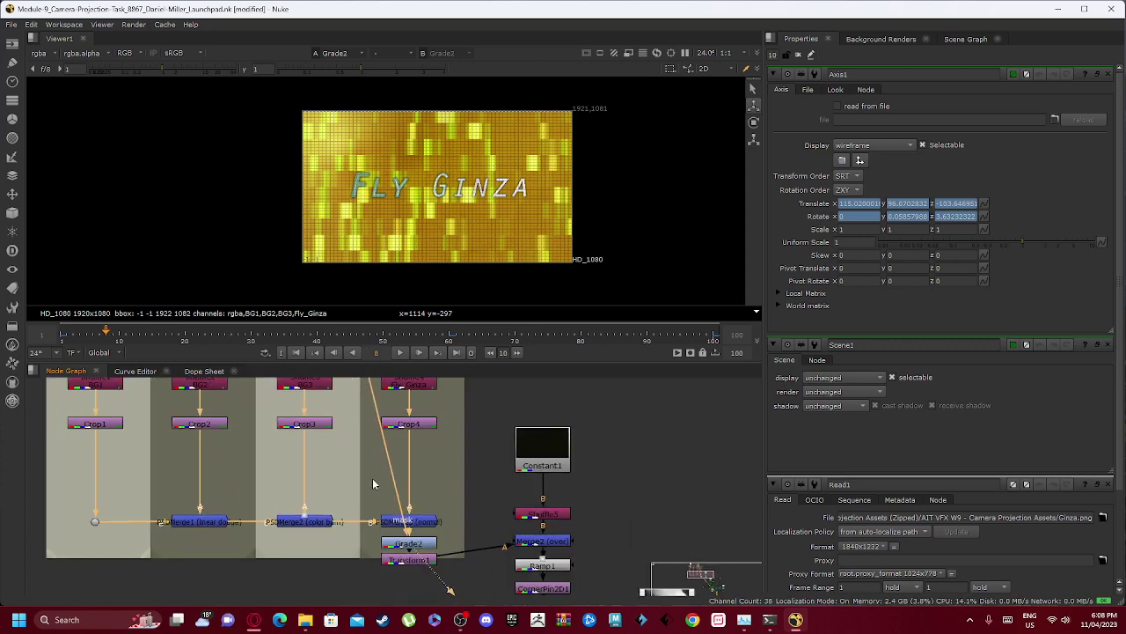
middle_click_drag(372, 484, 371, 435)
scroll(387, 454, "up", 1)
scroll(391, 458, "up", 4)
scroll(378, 484, "down", 3)
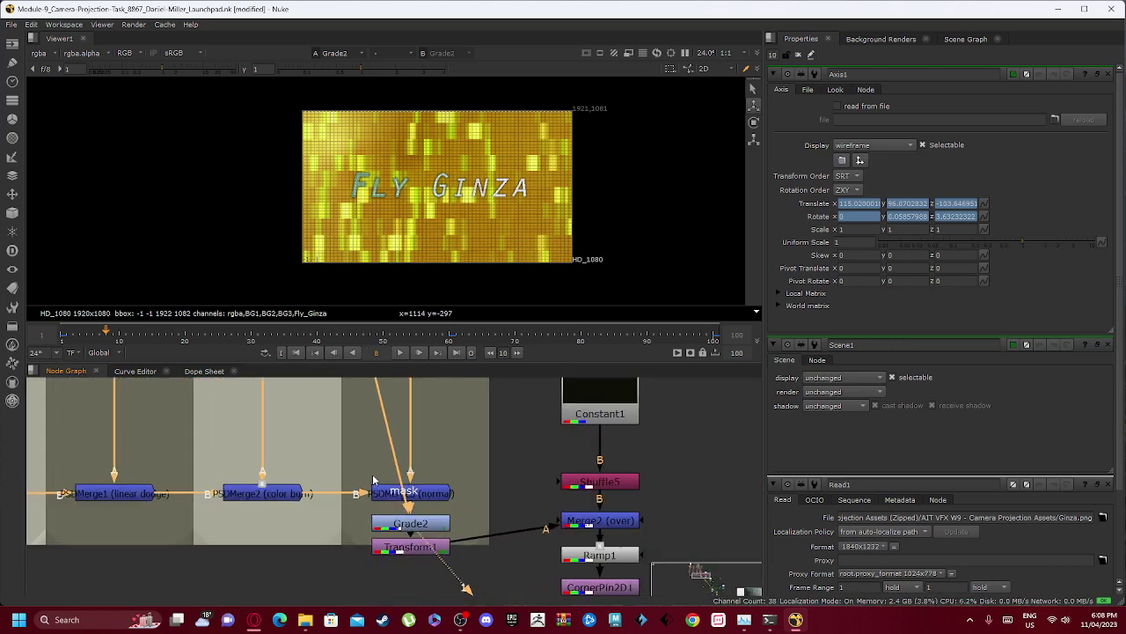
middle_click_drag(383, 498, 384, 447)
scroll(385, 452, "up", 3)
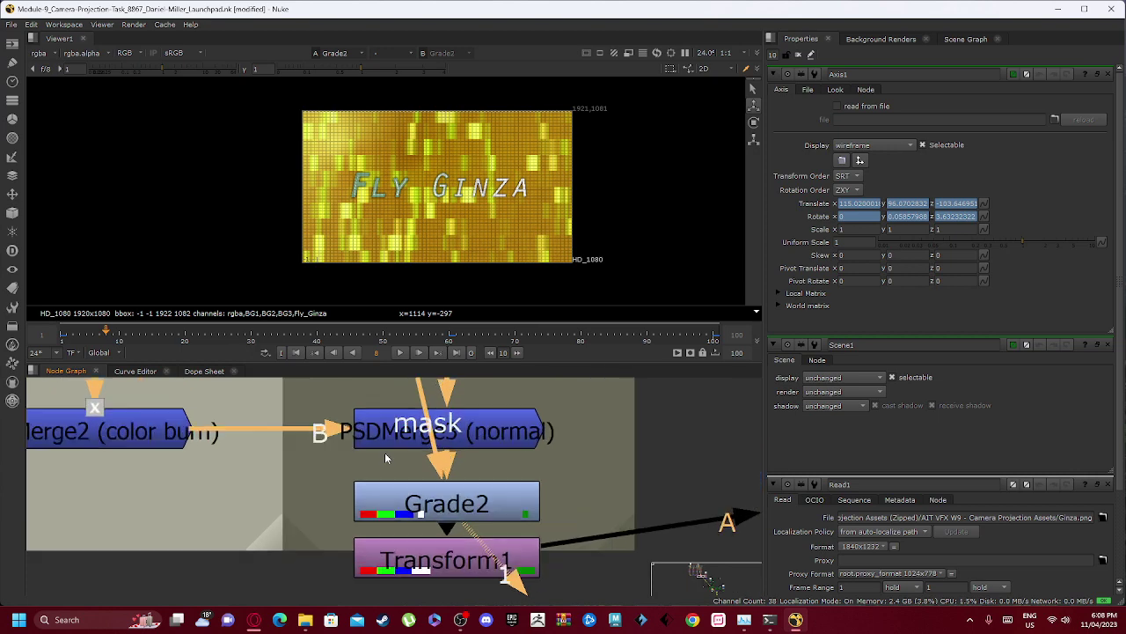
View the Transform1 output below Grade2 to examine the scaling of the billboard
scroll(384, 452, "down", 2)
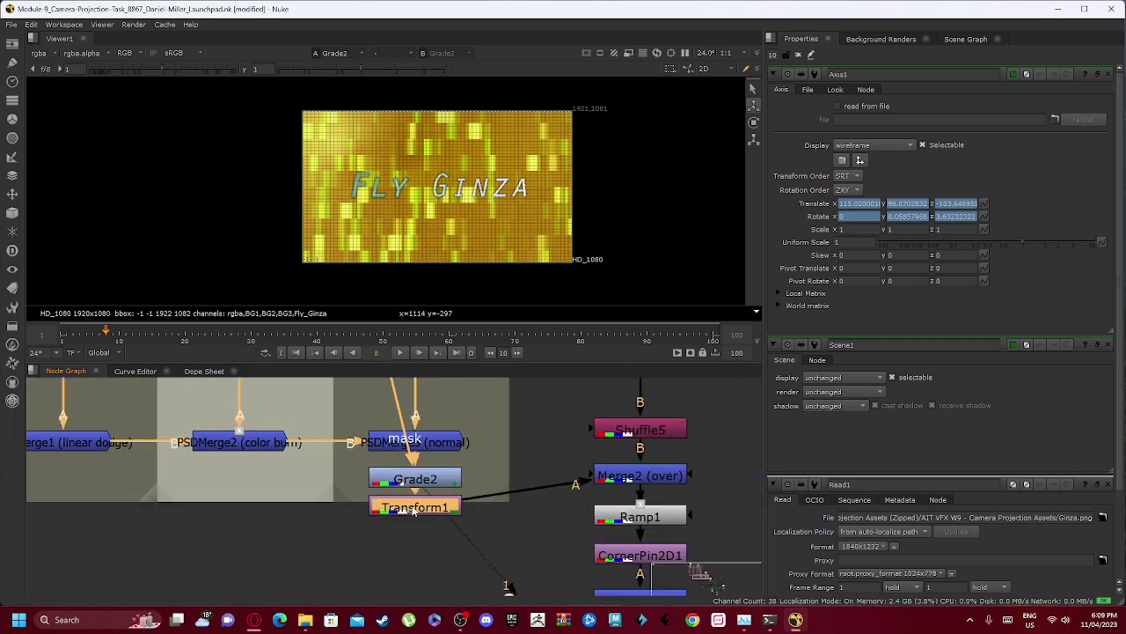
key("1")
scroll(467, 478, "down", 3)
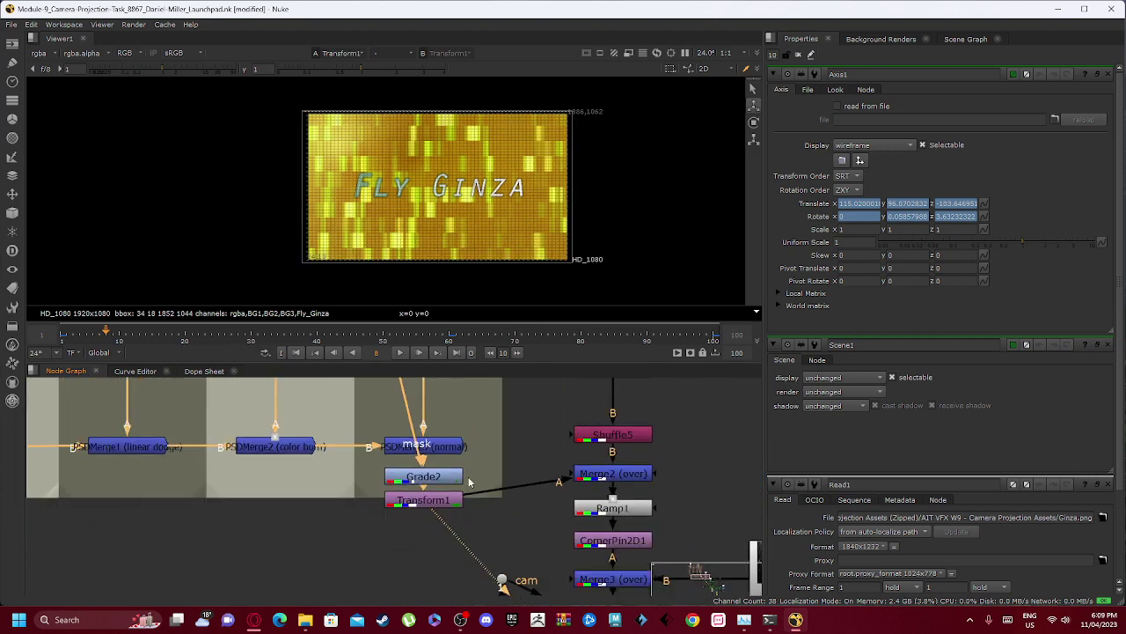
View the Constant1 output and toggle its alpha channel display to inspect it
middle_click_drag(499, 442, 390, 488)
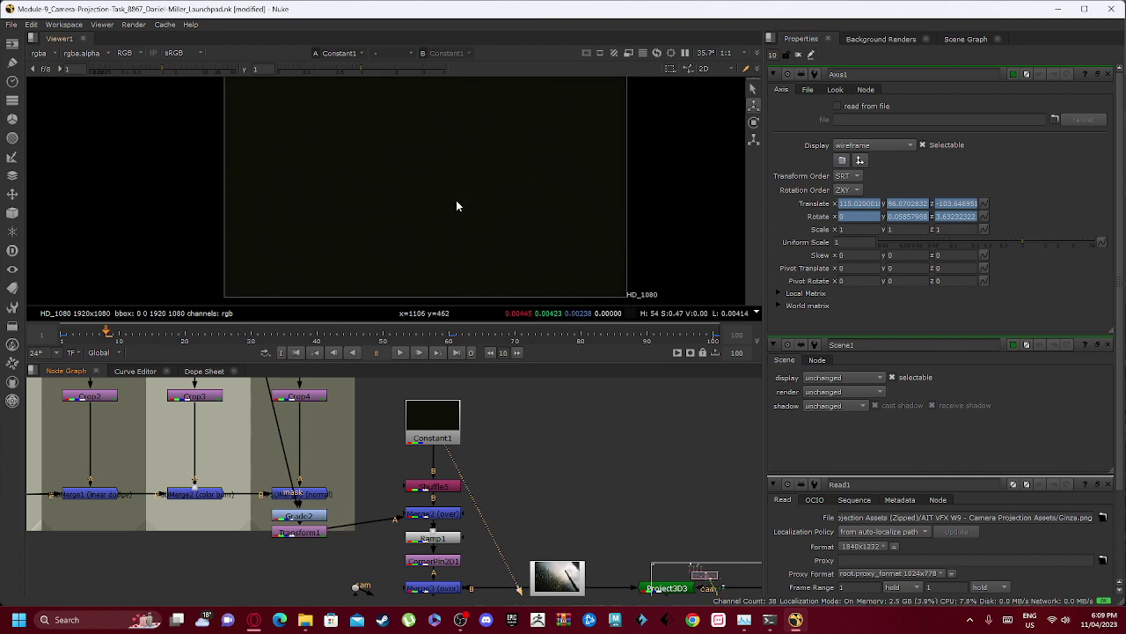
scroll(456, 203, "up", 1)
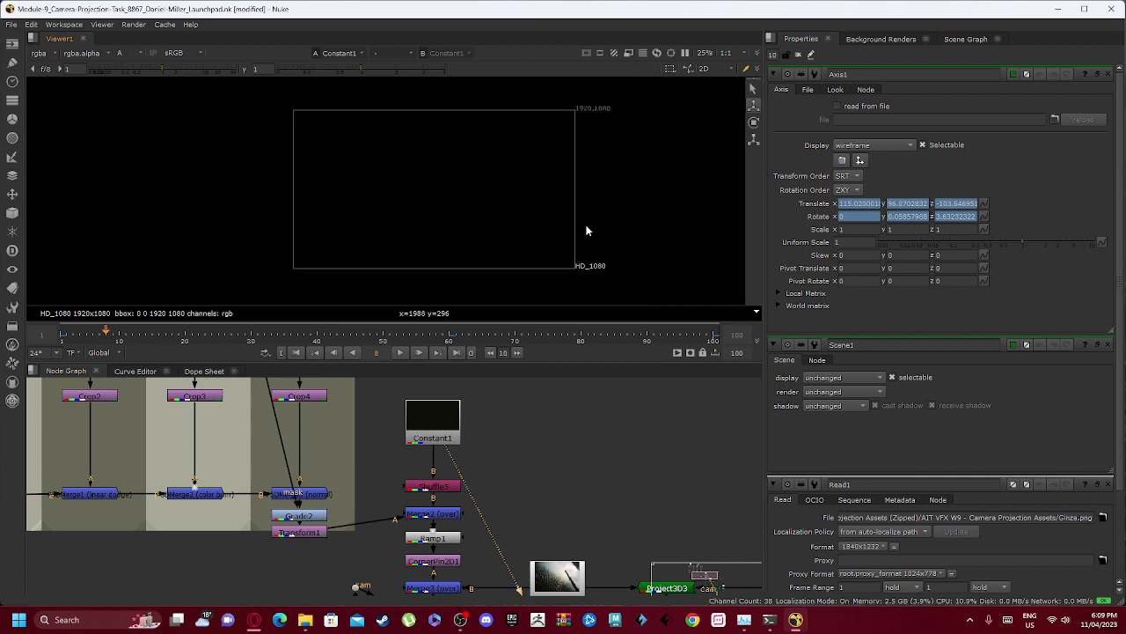
key("a")
key("a")
key("a")
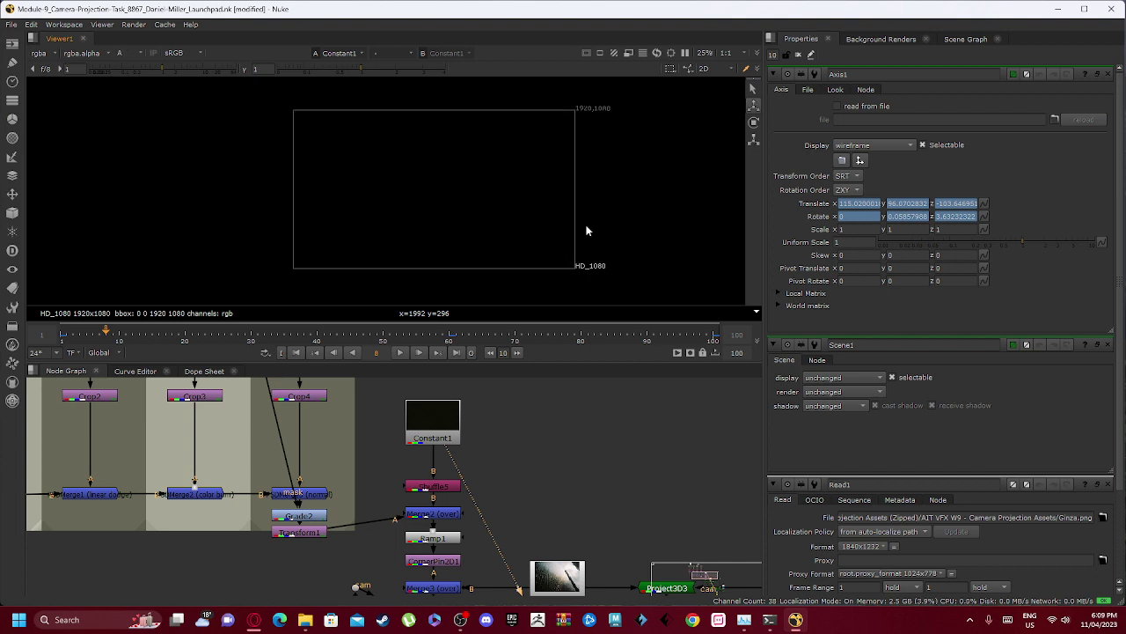
key("a")
View the Shuffle5 output and toggle between its alpha channel and full colour
left_click(434, 490)
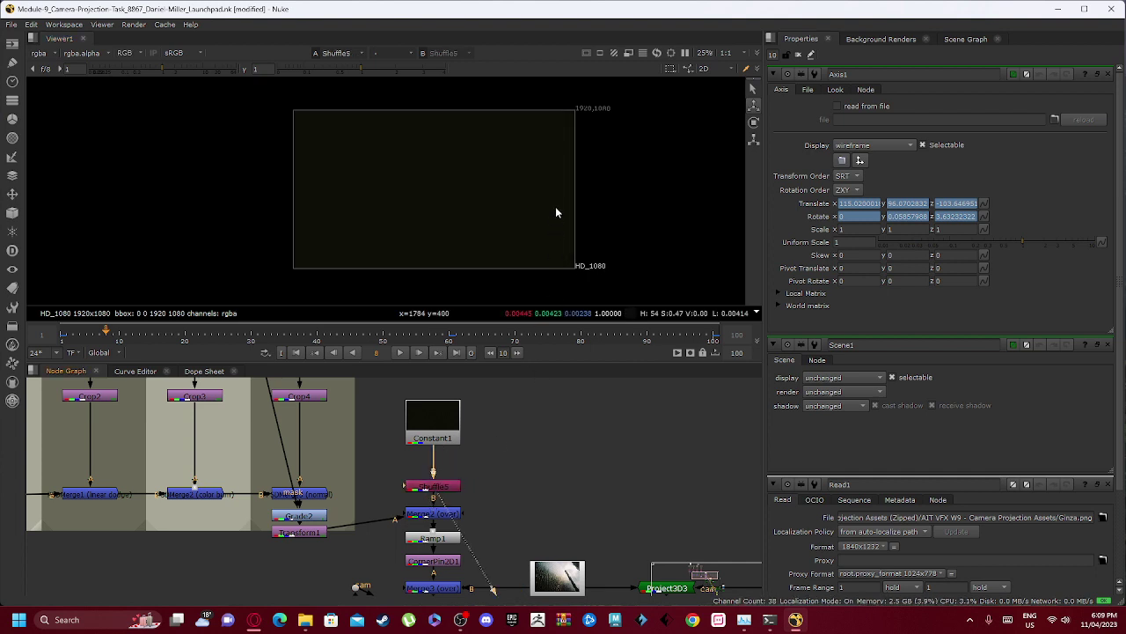
key("a")
key("a")
key("a")
key("a")
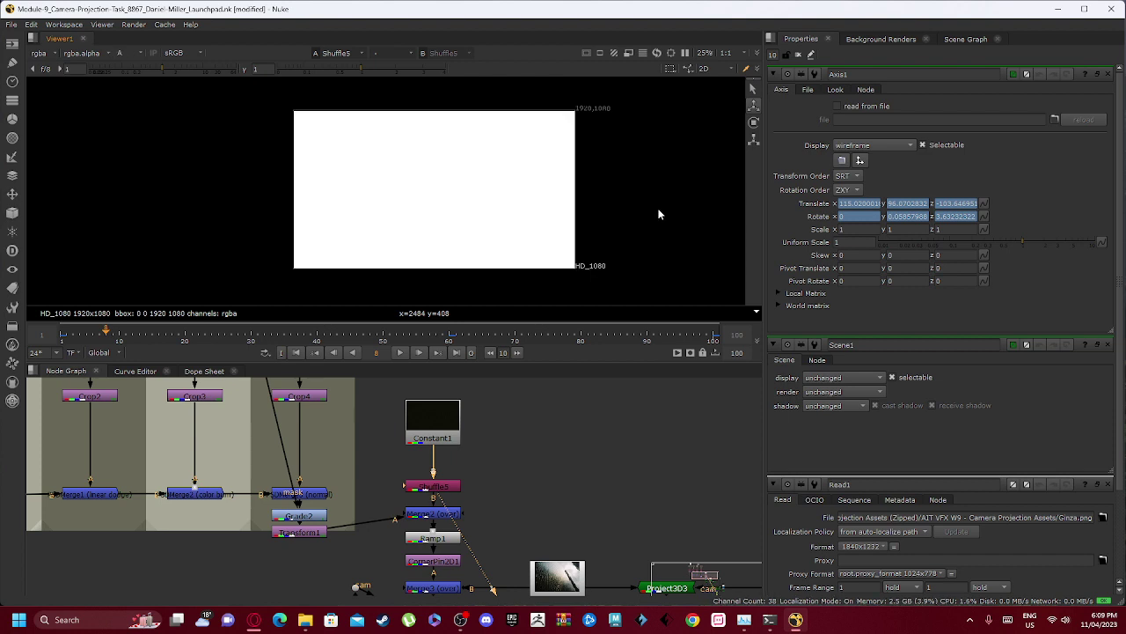
key("a")
key("a")
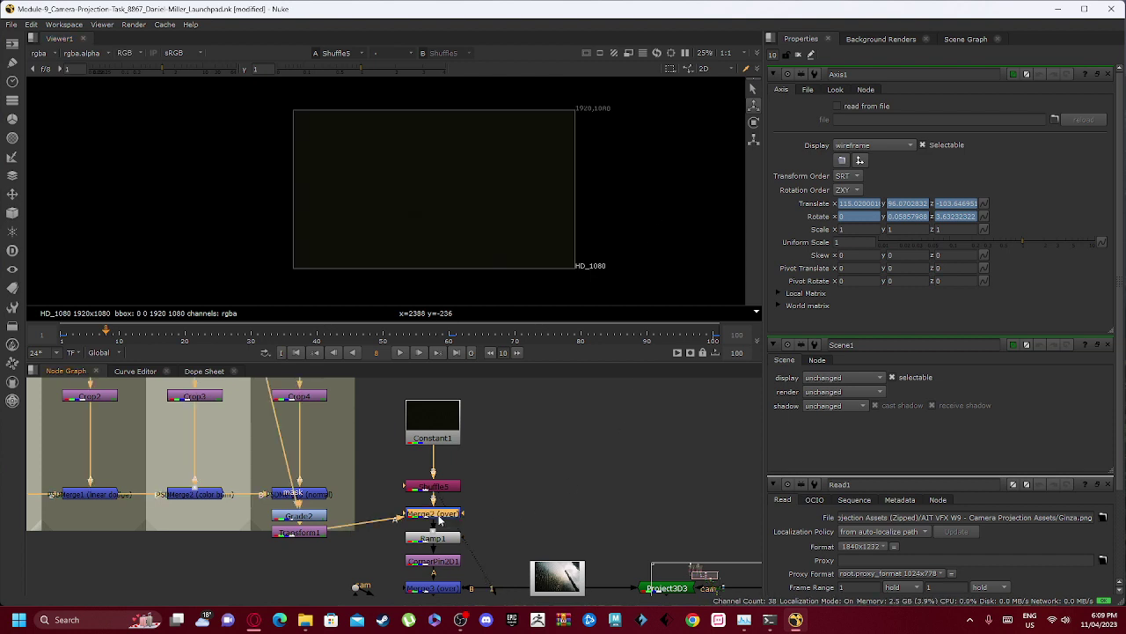
View the Merge2, Ramp1, CornerPin2D1 and Merge3 outputs in turn to follow the billboard's placement on the building
key("1")
scroll(437, 249, "down", 1)
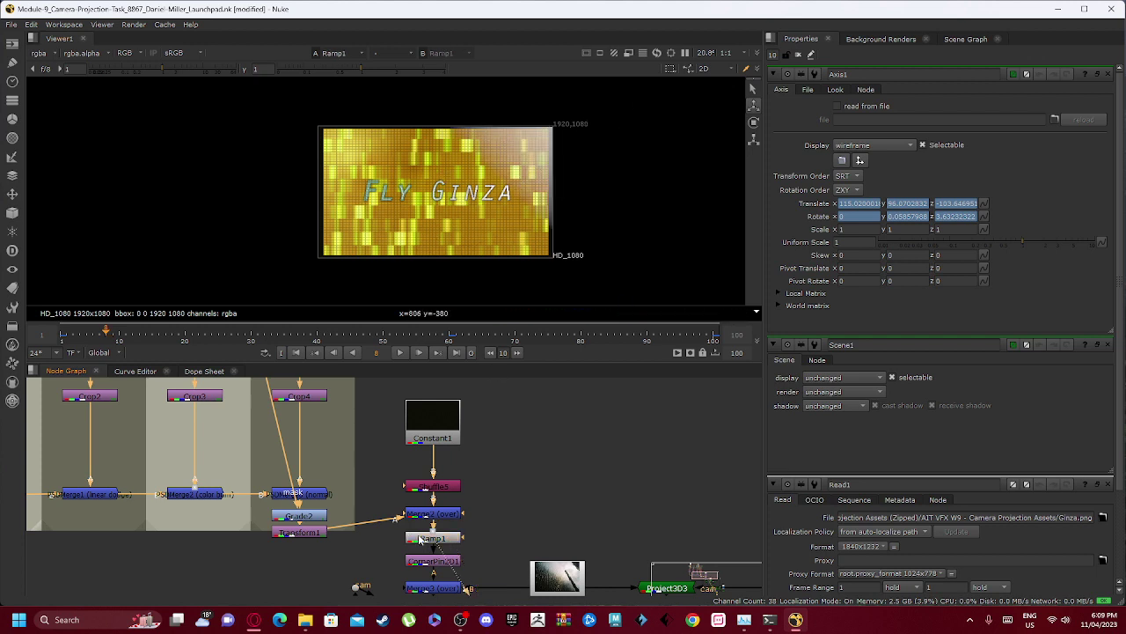
left_click(431, 564)
key("1")
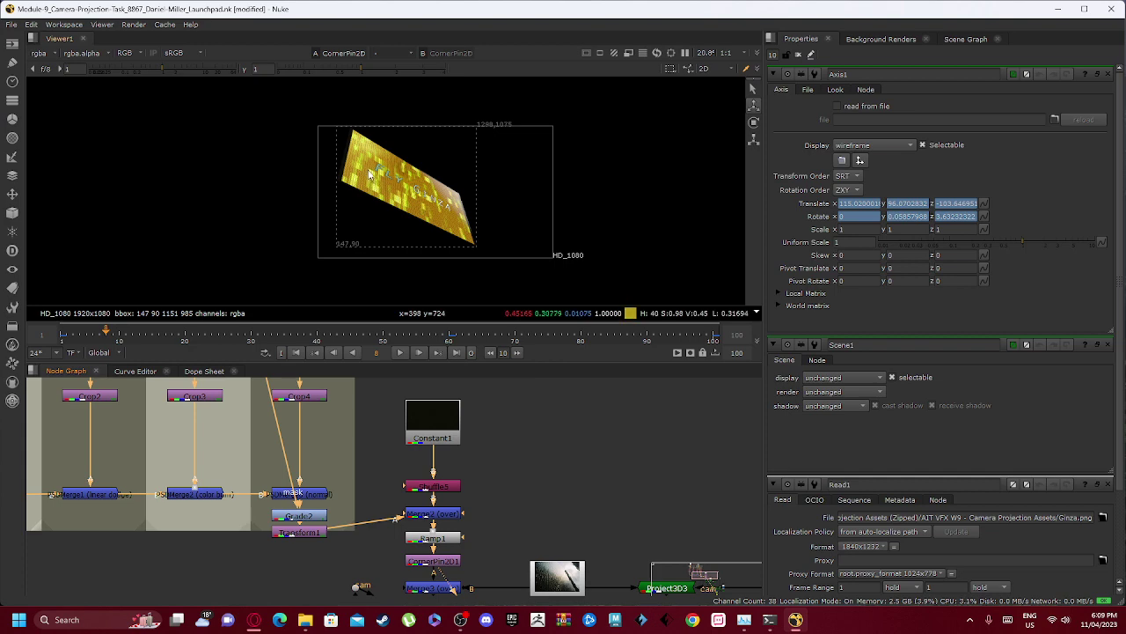
scroll(369, 174, "up", 2)
scroll(414, 236, "down", 3)
middle_click_drag(501, 533, 479, 451)
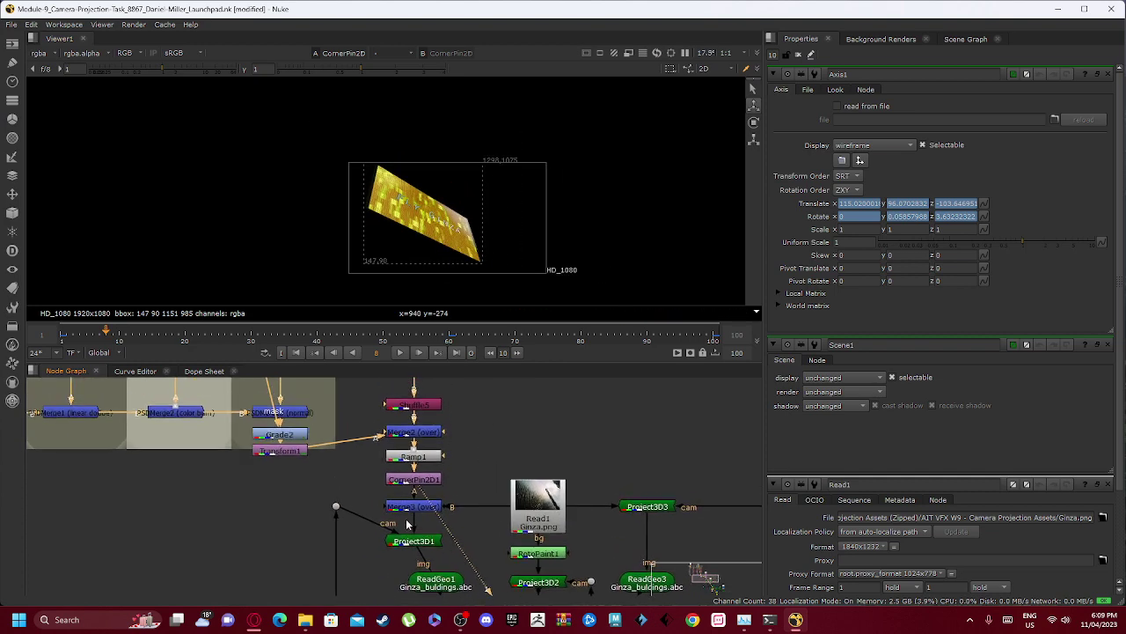
key("1")
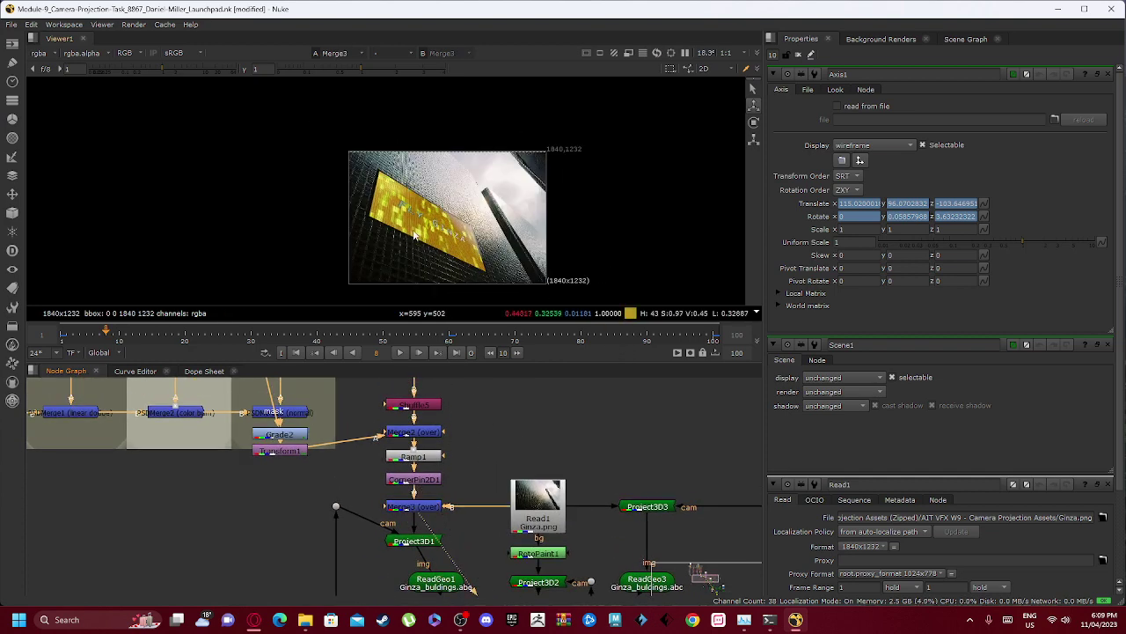
View the Merge1 output at the end of the node graph and examine the final composite up close
scroll(513, 494, "down", 3)
middle_click_drag(516, 550, 448, 362)
middle_click_drag(483, 508, 414, 460)
scroll(449, 467, "up", 1)
scroll(449, 466, "up", 4)
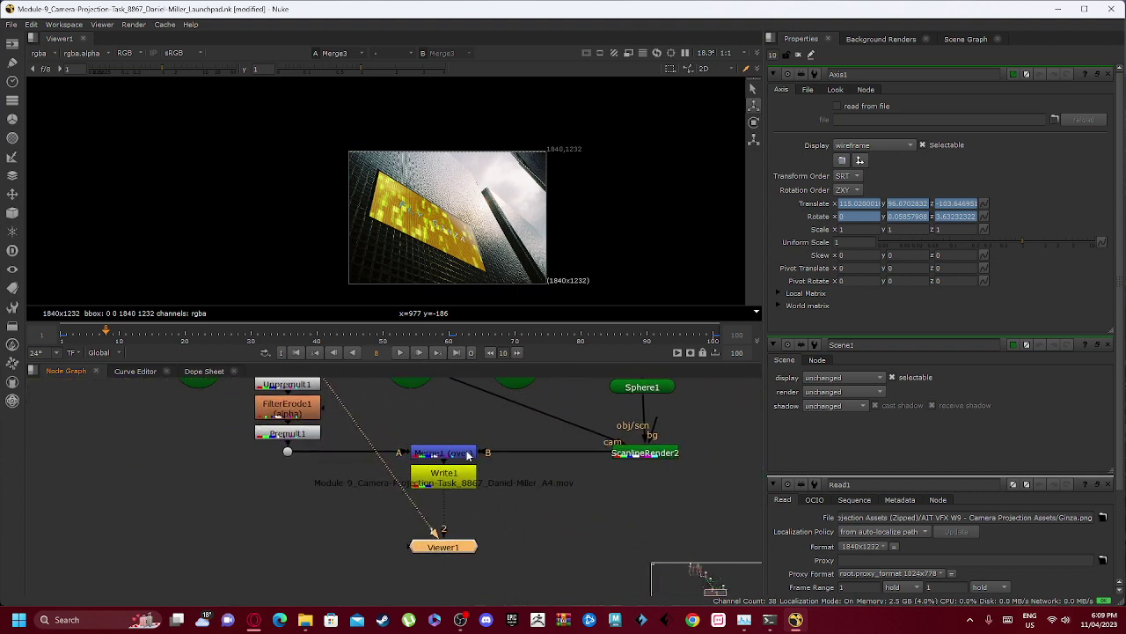
key("1")
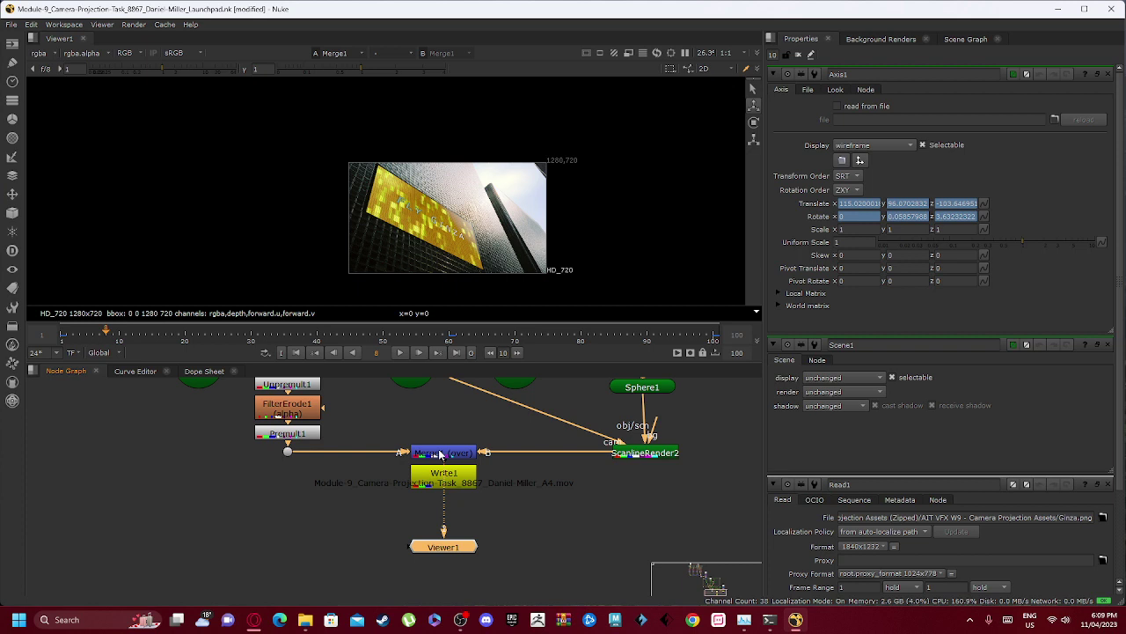
scroll(434, 221, "up", 2)
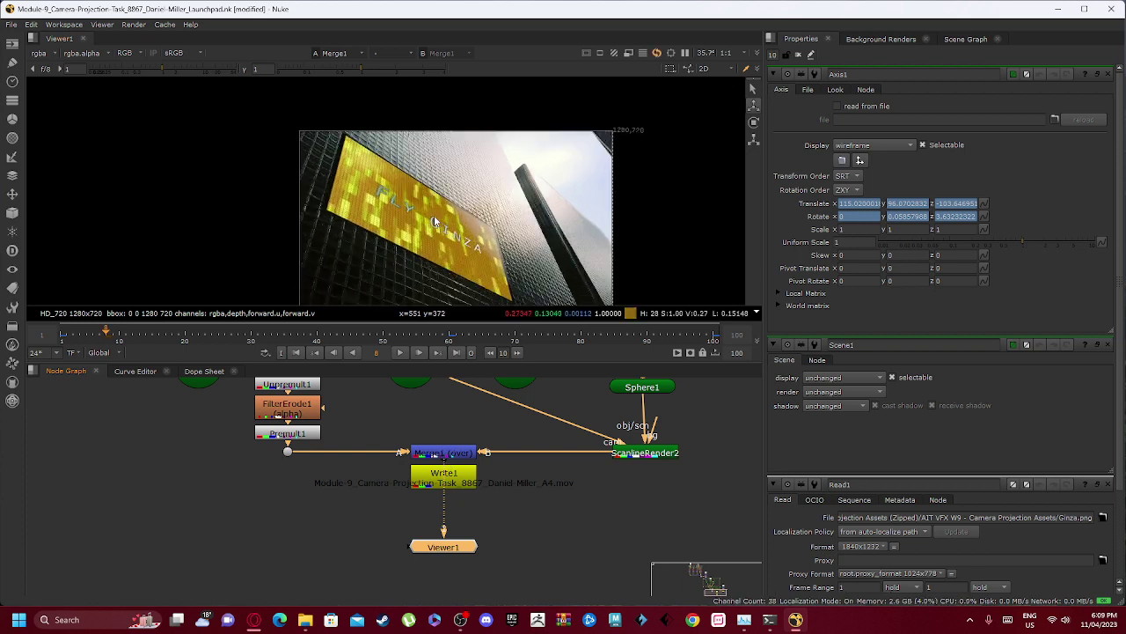
middle_click_drag(472, 258, 462, 224)
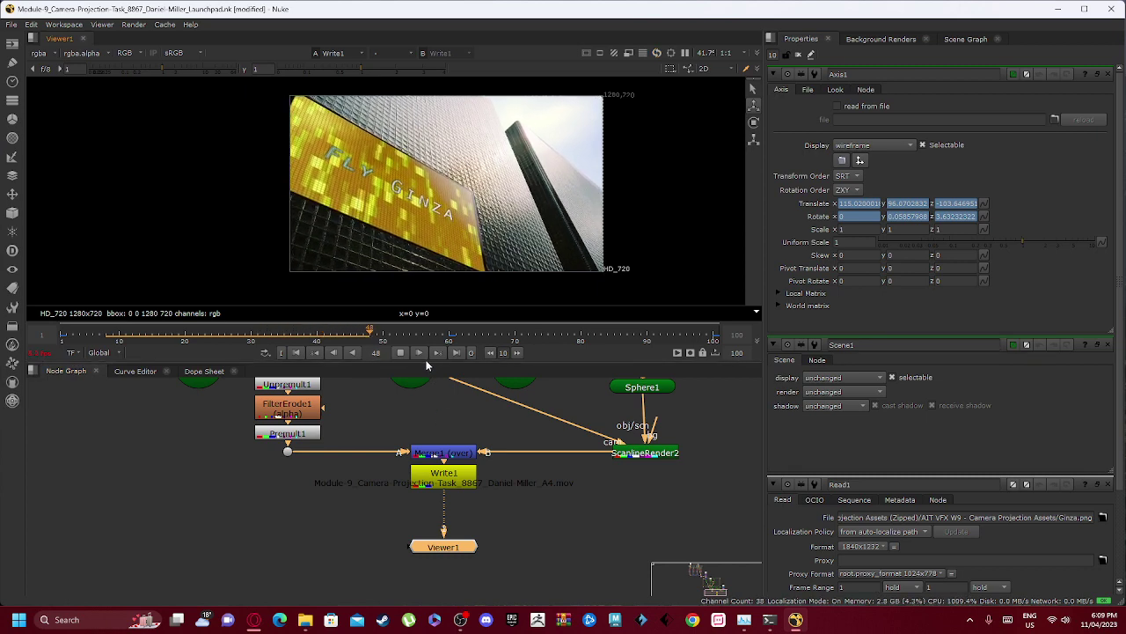
Enlarge the viewer over the node graph and properties areas and watch the Write1 output play back
left_click_drag(426, 362, 426, 538)
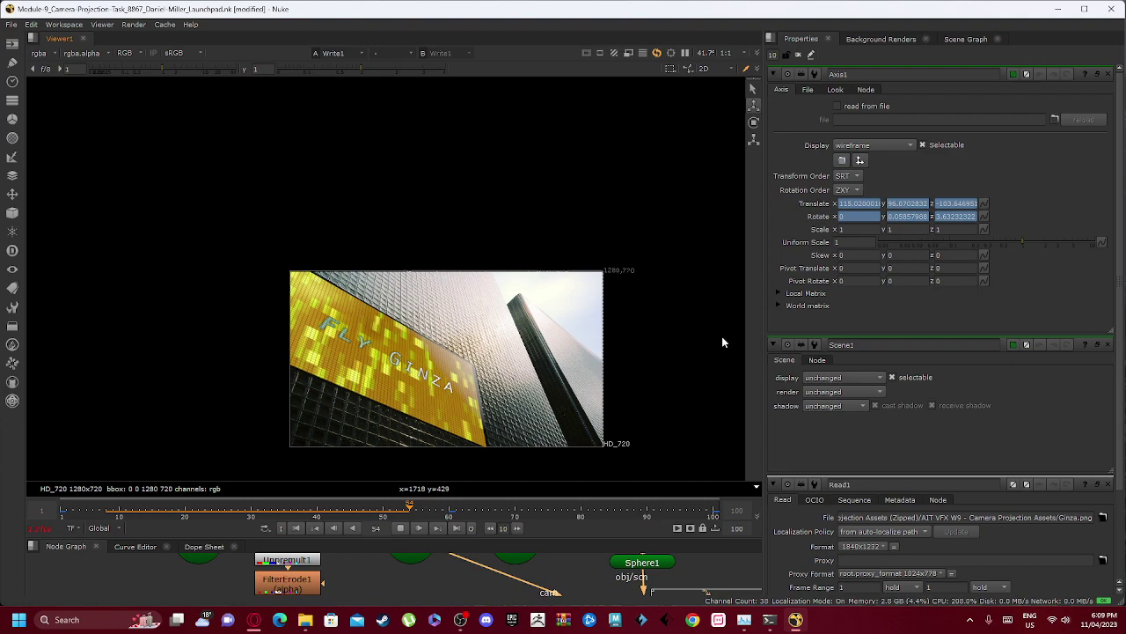
left_click_drag(762, 331, 1125, 331)
scroll(494, 385, "up", 3)
middle_click_drag(476, 380, 618, 326)
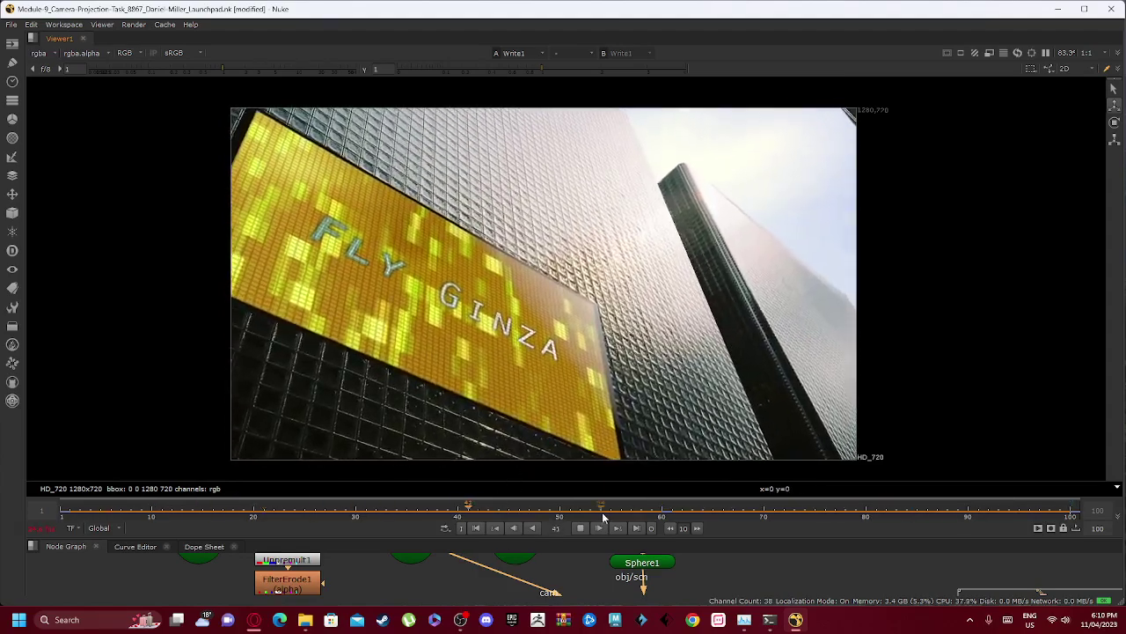
Shrink the viewer to bring back the node graph and properties areas, and reframe the whole shot
left_click_drag(536, 539, 546, 361)
left_click_drag(1119, 209, 839, 216)
scroll(354, 183, "down", 3)
middle_click_drag(353, 183, 352, 243)
Examine the rotate and translate animation curves of Axis1 in the Curve Editor
left_click(135, 368)
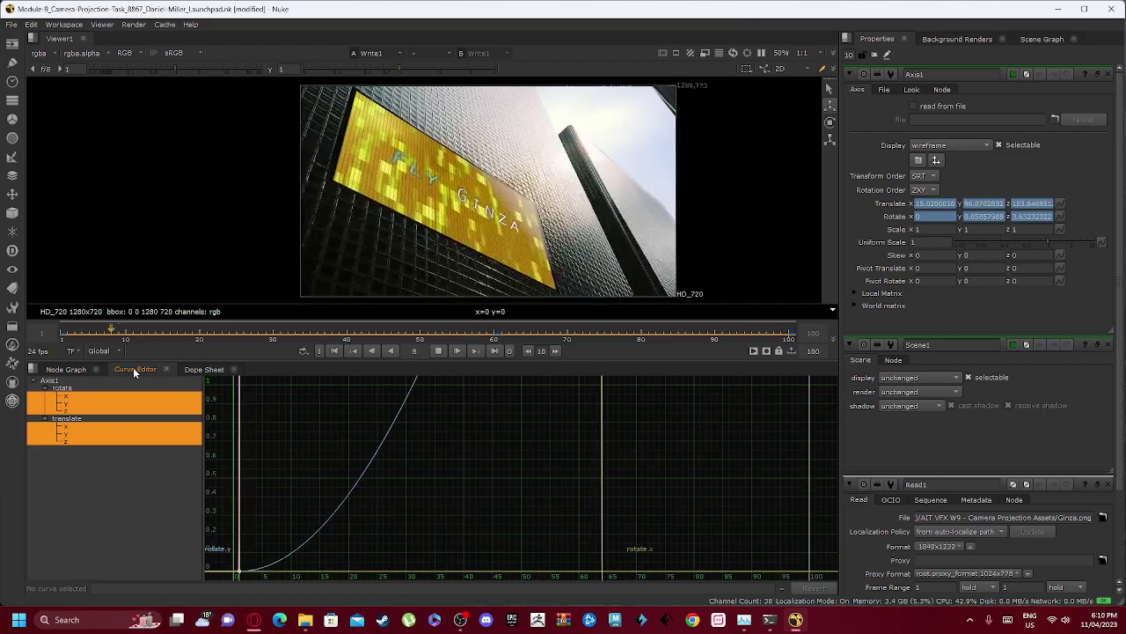
key("f")
scroll(594, 458, "down", 6)
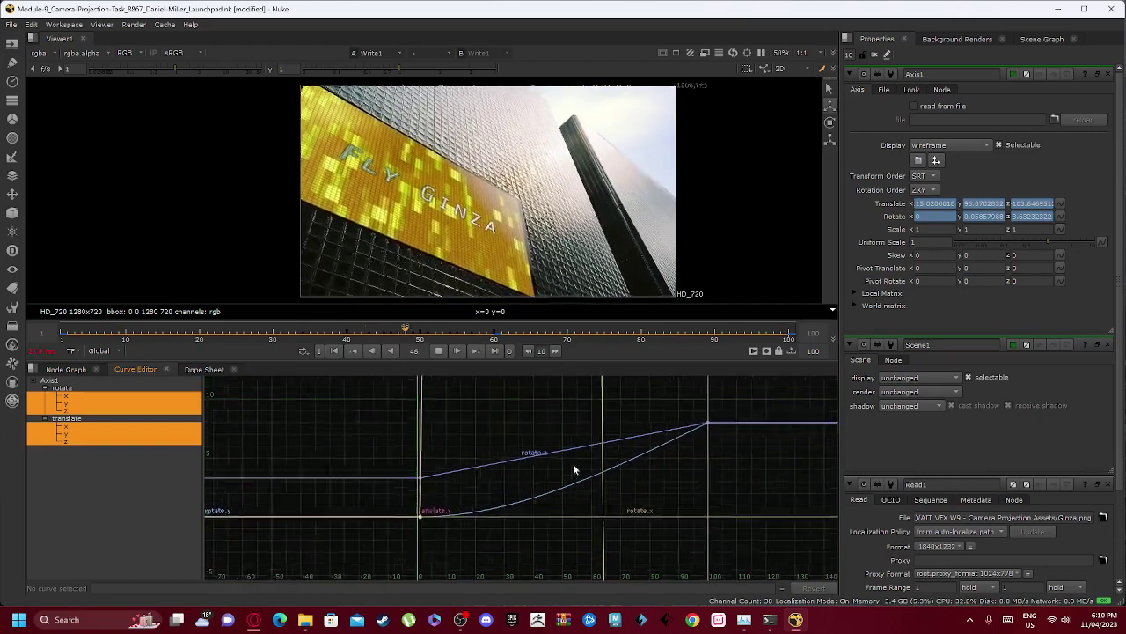
scroll(570, 499, "down", 5)
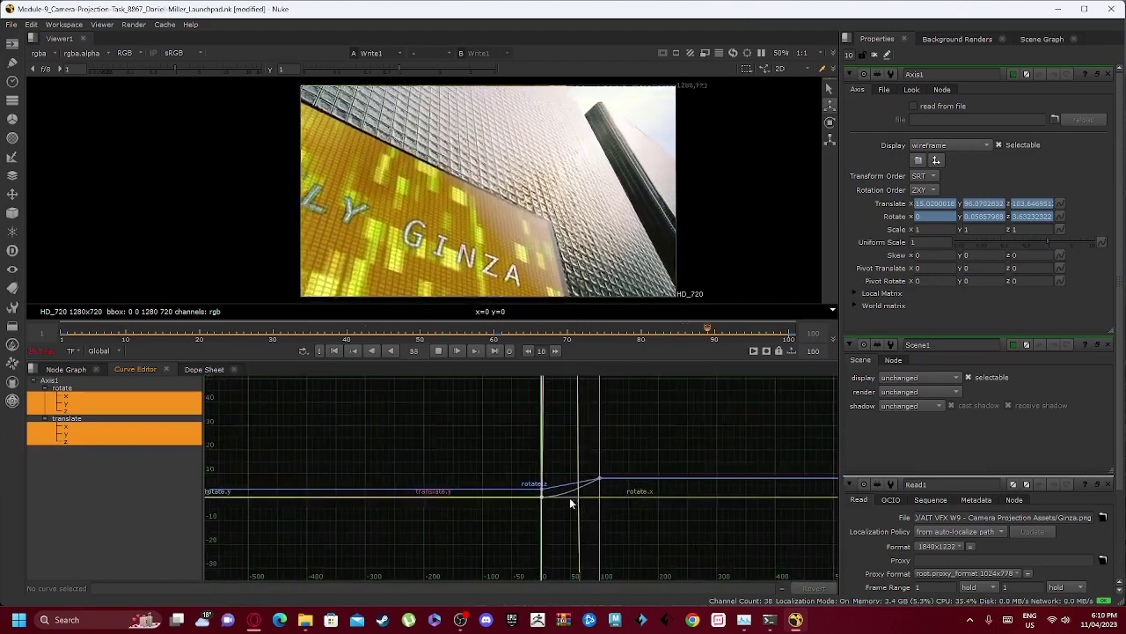
scroll(572, 496, "up", 2)
scroll(568, 491, "up", 3)
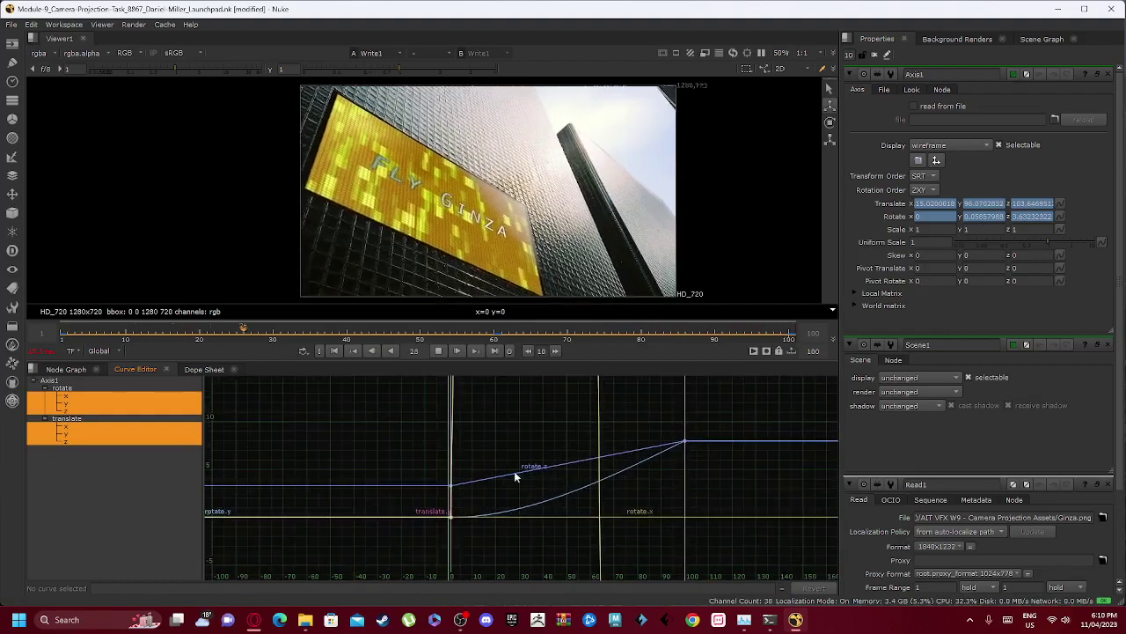
Open the ScanlineRender1 properties from the node graph and recheck the Axis1 animation curves
left_click(63, 369)
scroll(412, 484, "up", 4)
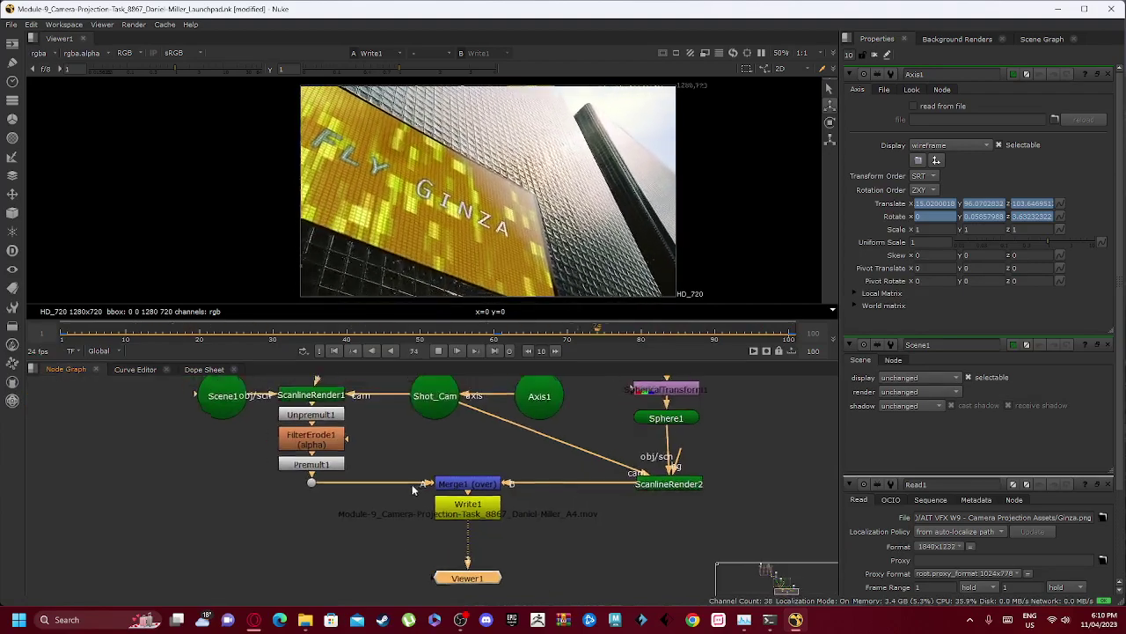
key("f")
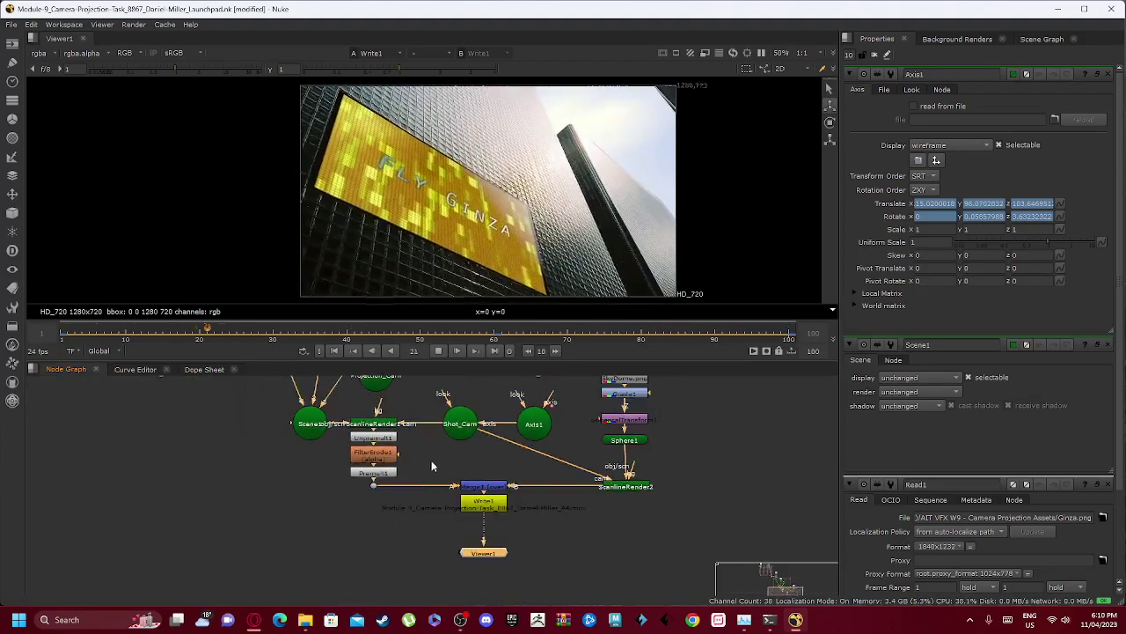
double_click(414, 465)
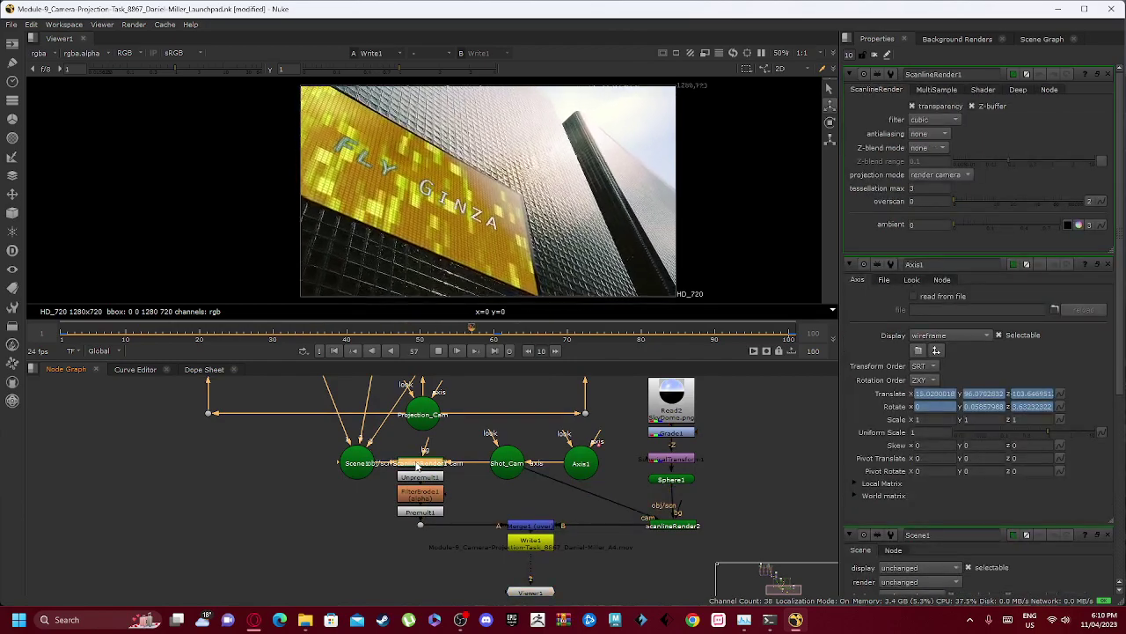
left_click(133, 370)
scroll(655, 486, "down", 3)
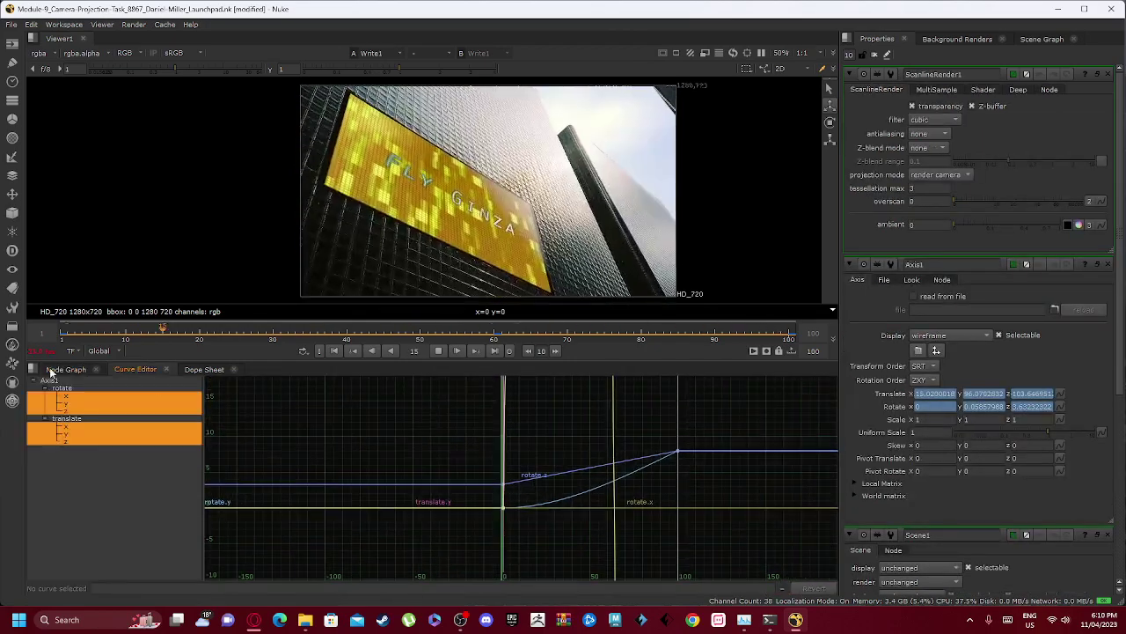
Open the Axis1 properties from the node graph and show its animation curves in the Curve Editor
left_click(64, 370)
middle_click_drag(522, 437, 456, 458)
double_click(518, 489)
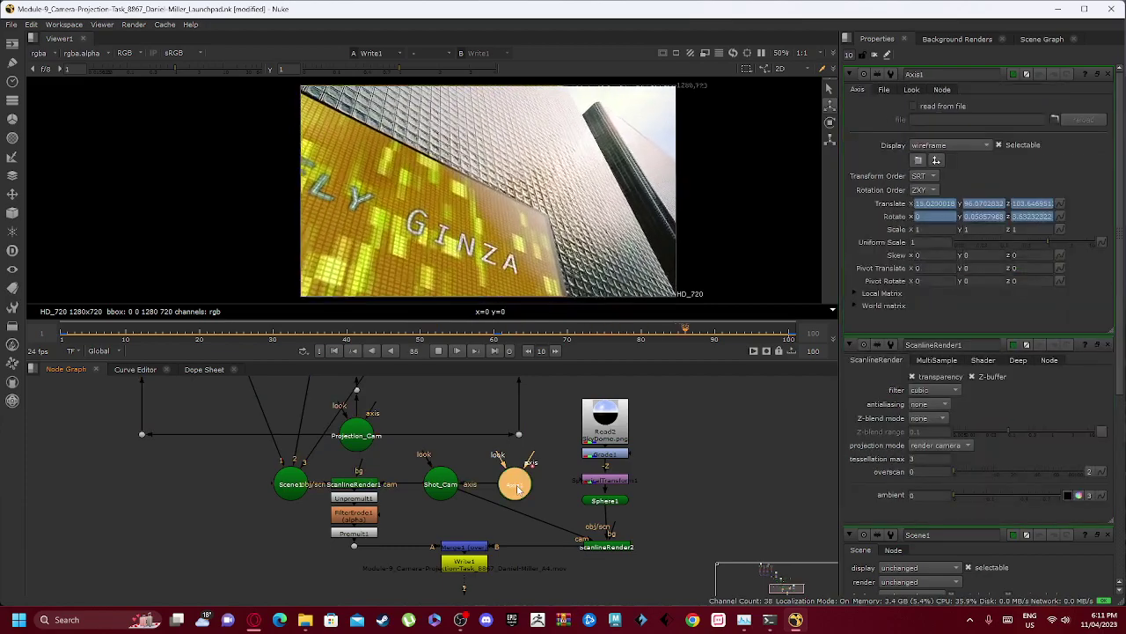
left_click(134, 370)
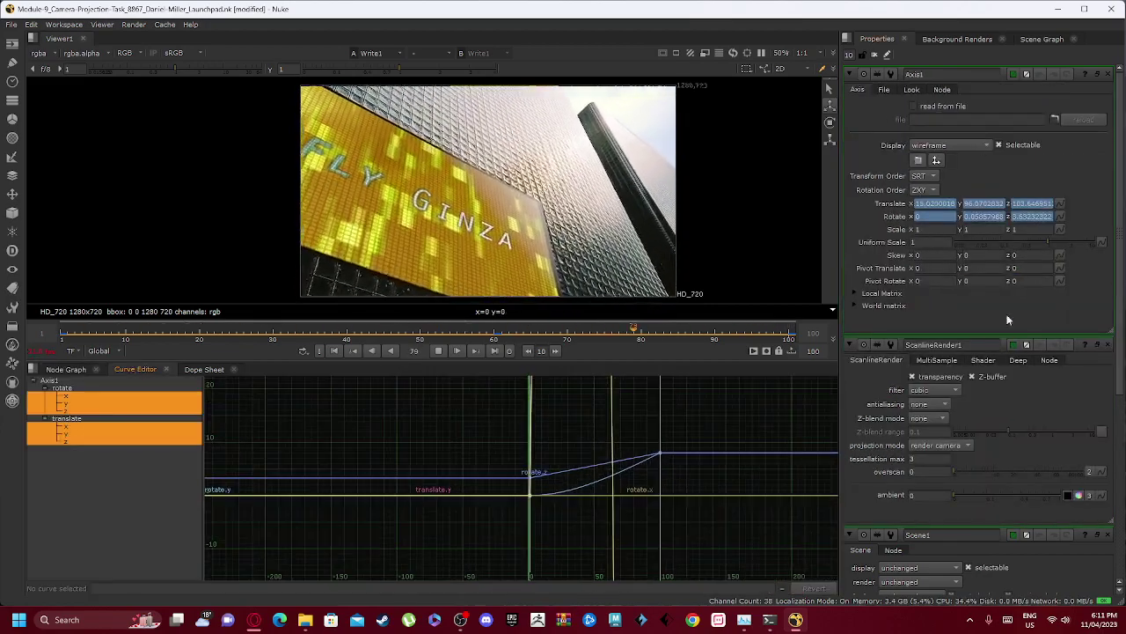
Close the ScanlineRender1 and Scene1 properties and stop the playback
left_click(1108, 345)
left_click(1108, 345)
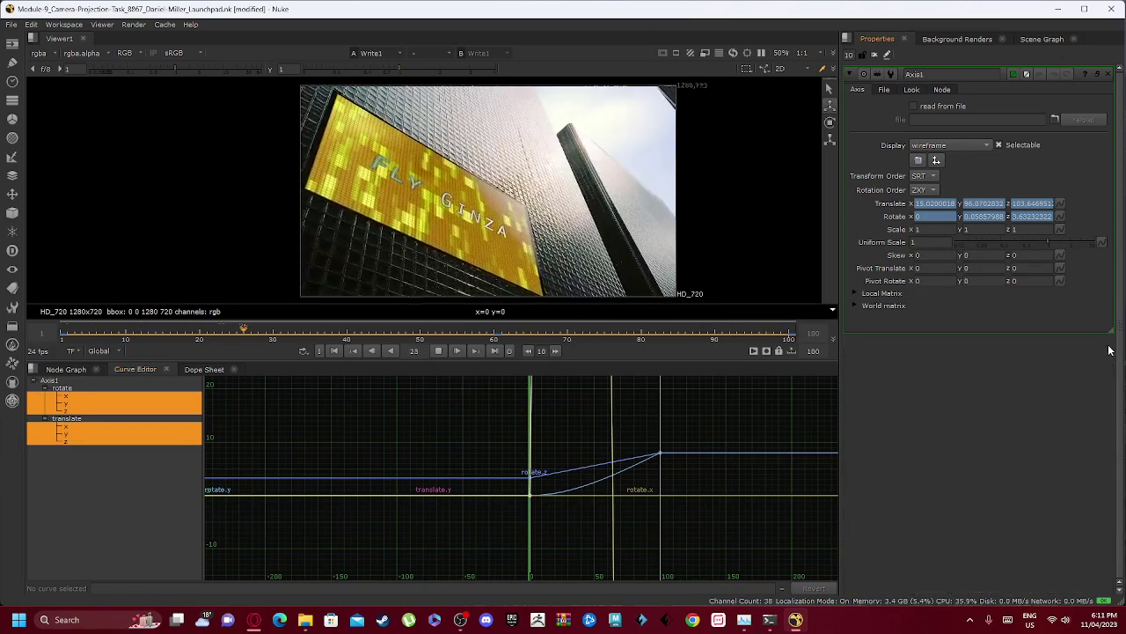
left_click(444, 353)
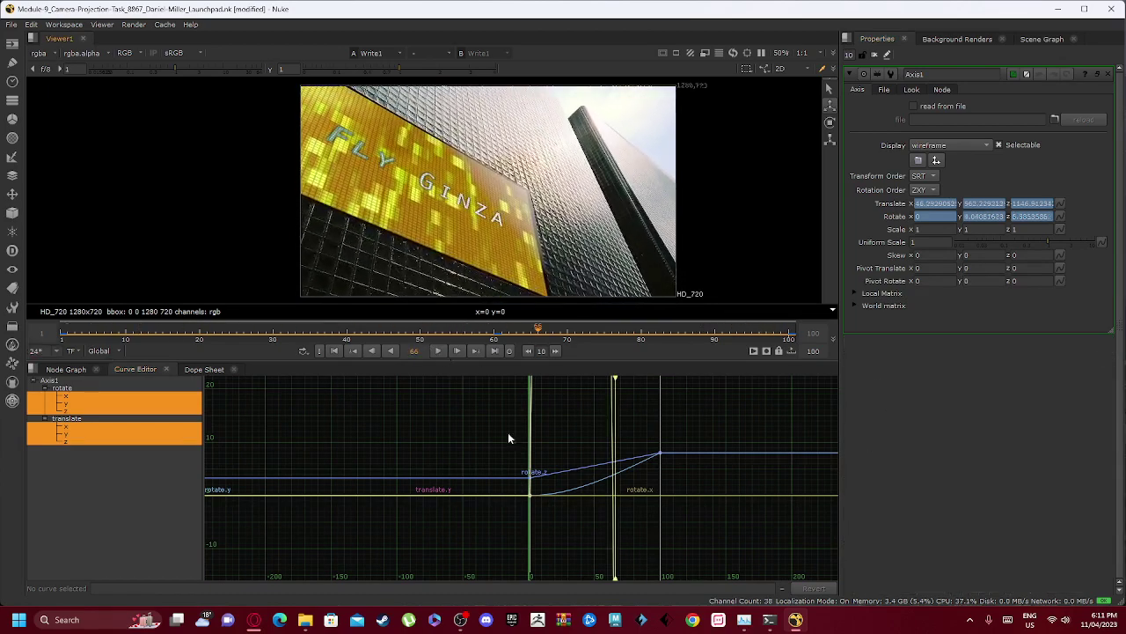
Examine the full extent of the Axis1 translate and rotate curves in the Curve Editor
scroll(584, 448, "down", 6)
scroll(632, 446, "down", 8)
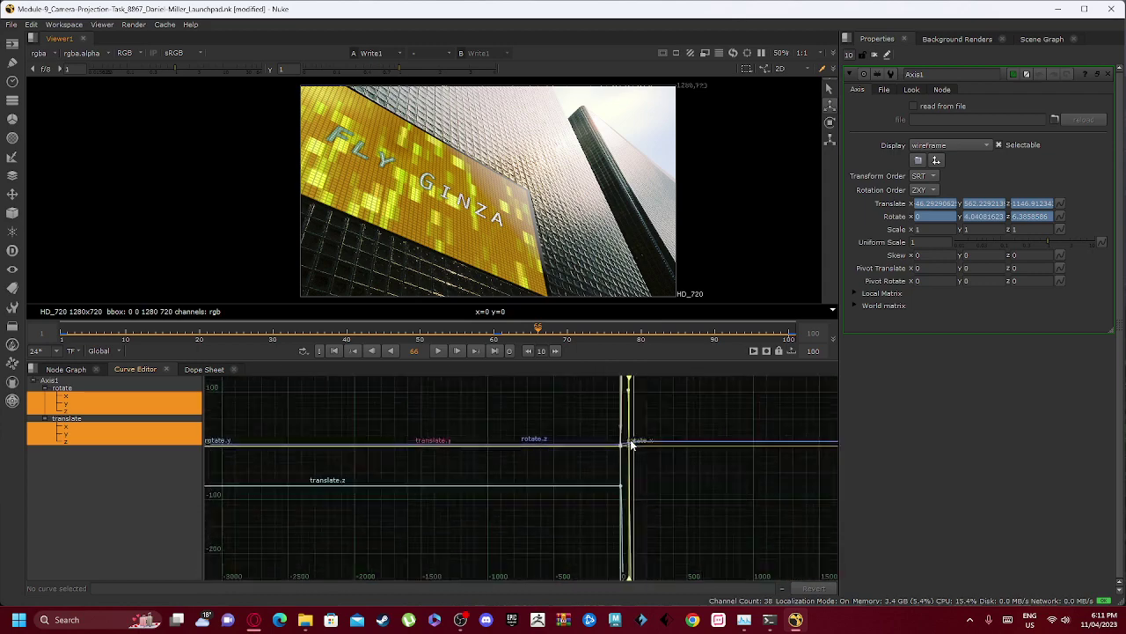
middle_click_drag(682, 472, 366, 403)
scroll(364, 460, "down", 2)
scroll(498, 438, "up", 2)
scroll(466, 395, "up", 4)
Open the Shot_Cam and Projection_Cam properties and check the Curve Editor for animation on either camera
left_click(54, 369)
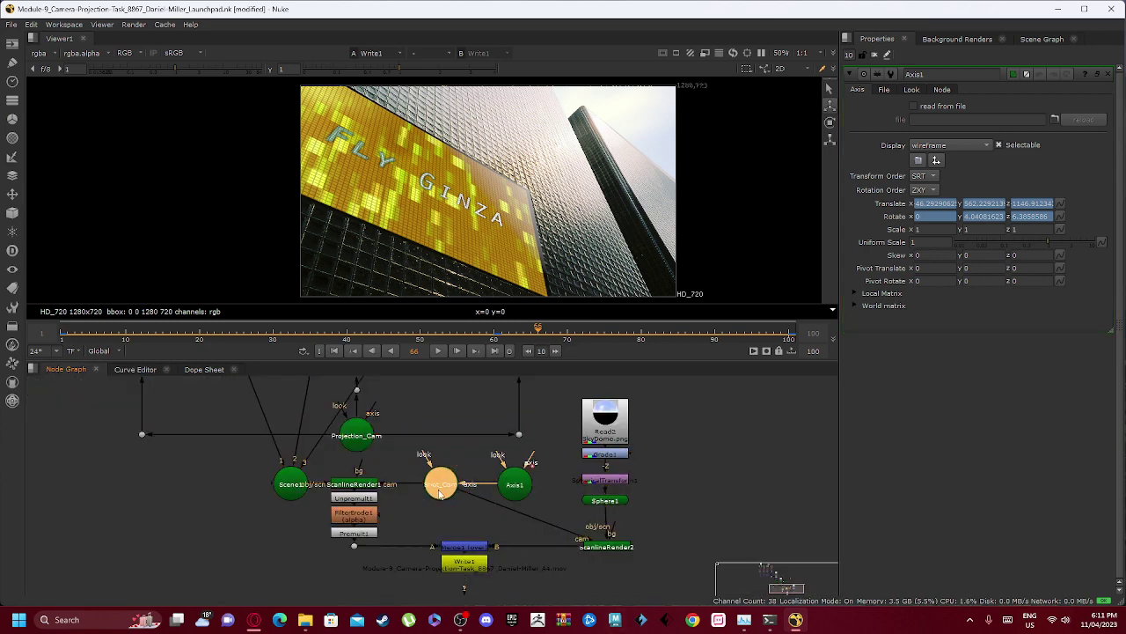
double_click(440, 487)
left_click(132, 369)
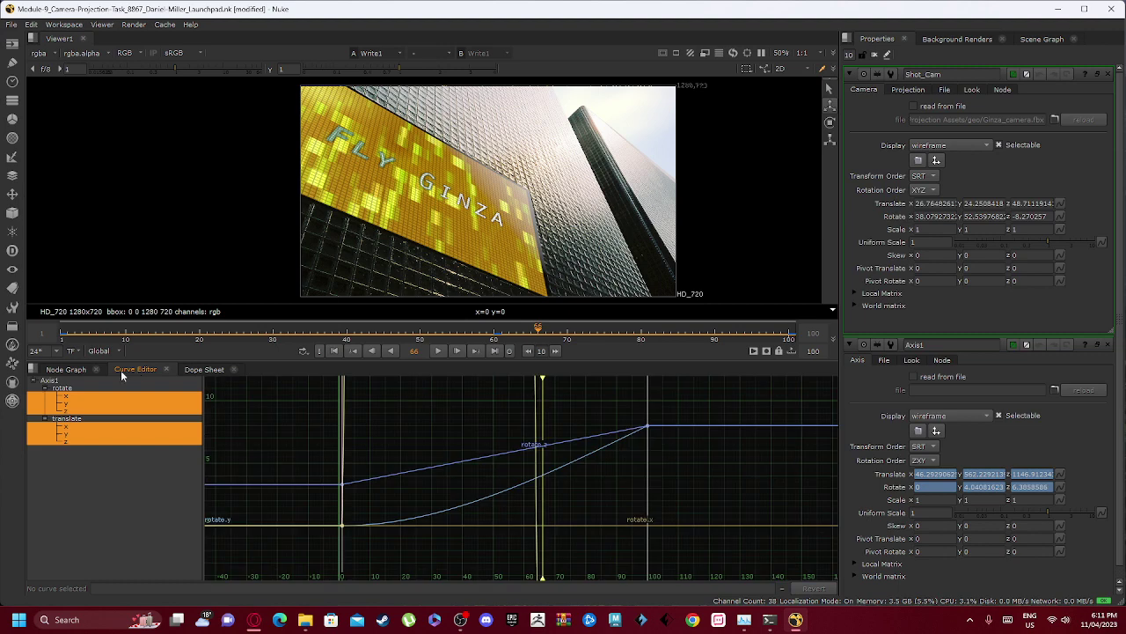
left_click(59, 370)
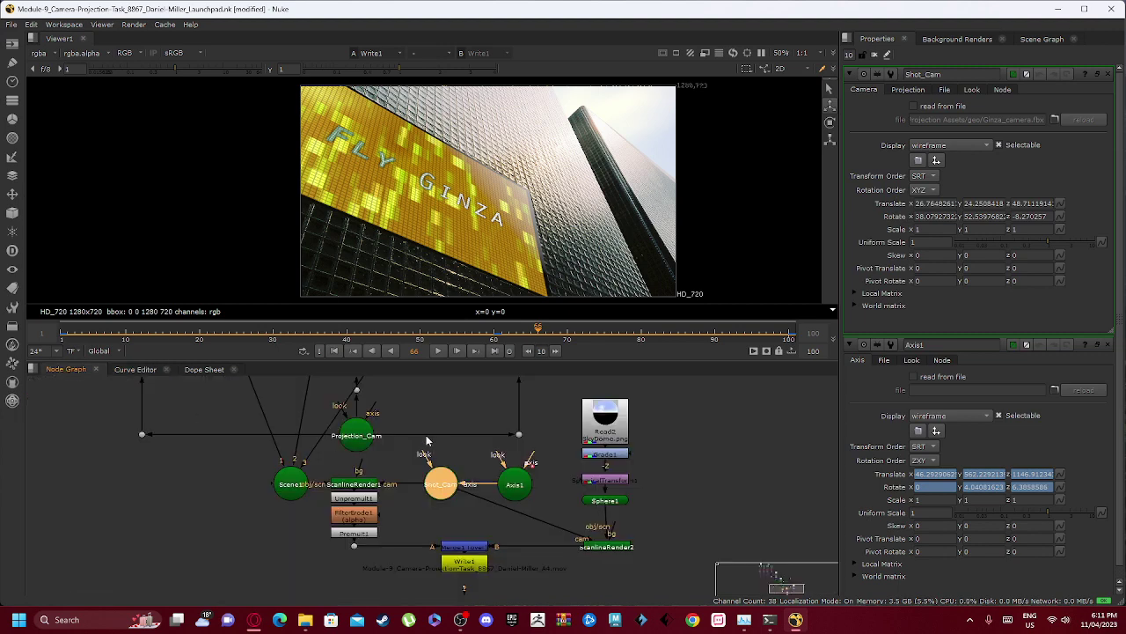
left_click(136, 370)
Open the Scene1 properties from the node graph and check the Curve Editor for scene animation
left_click(65, 368)
scroll(303, 462, "down", 4)
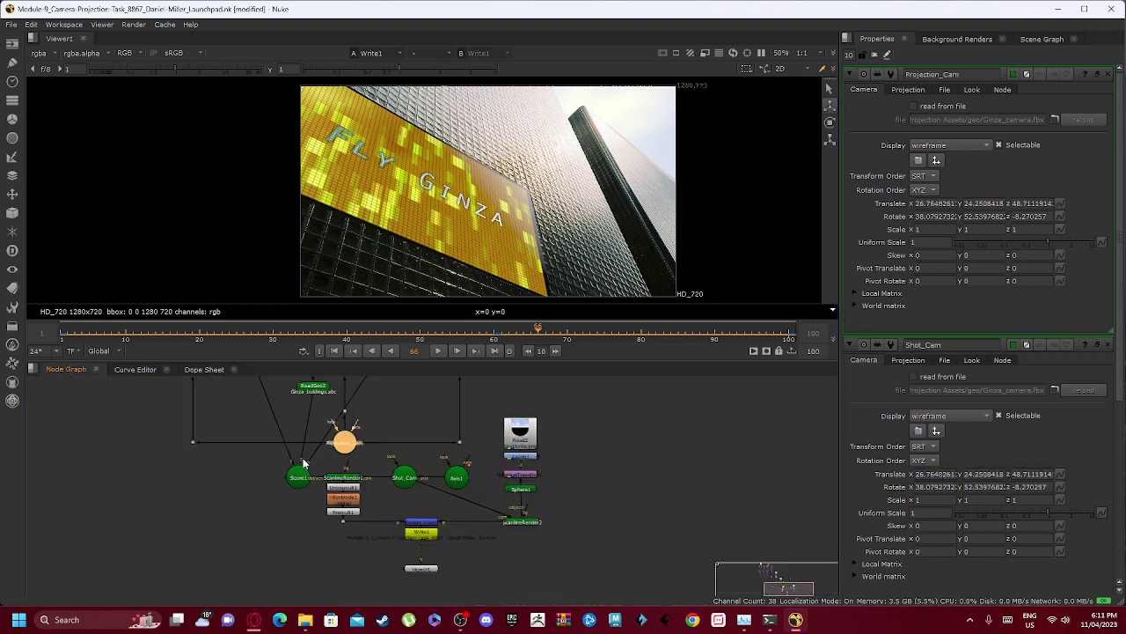
middle_click_drag(311, 451, 516, 476)
scroll(449, 440, "up", 3)
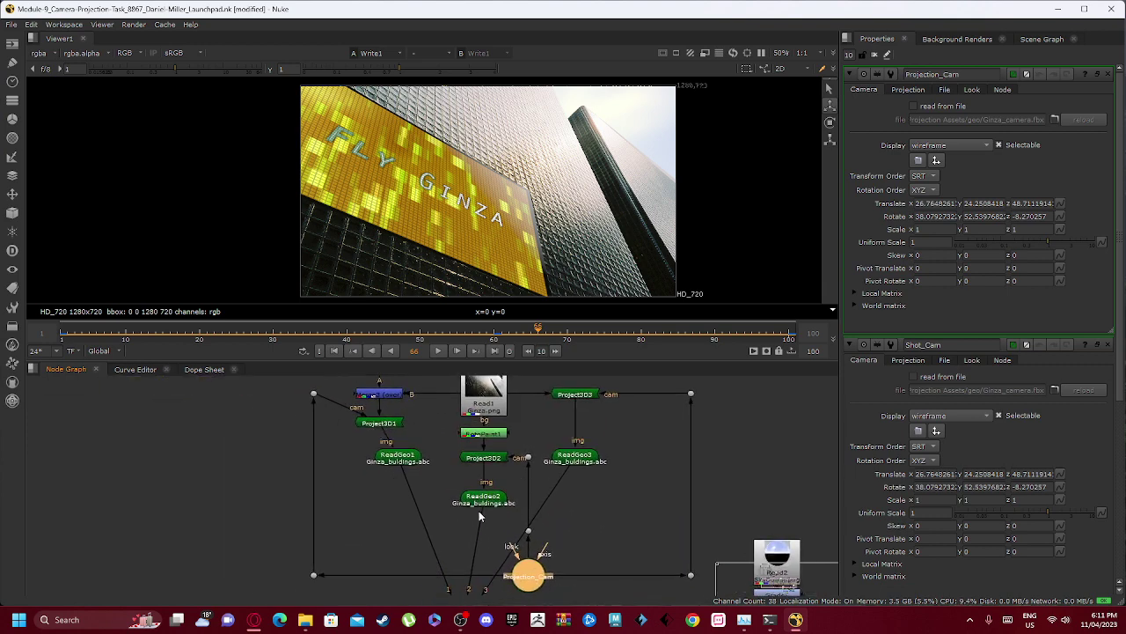
middle_click_drag(479, 511, 509, 432)
double_click(492, 549)
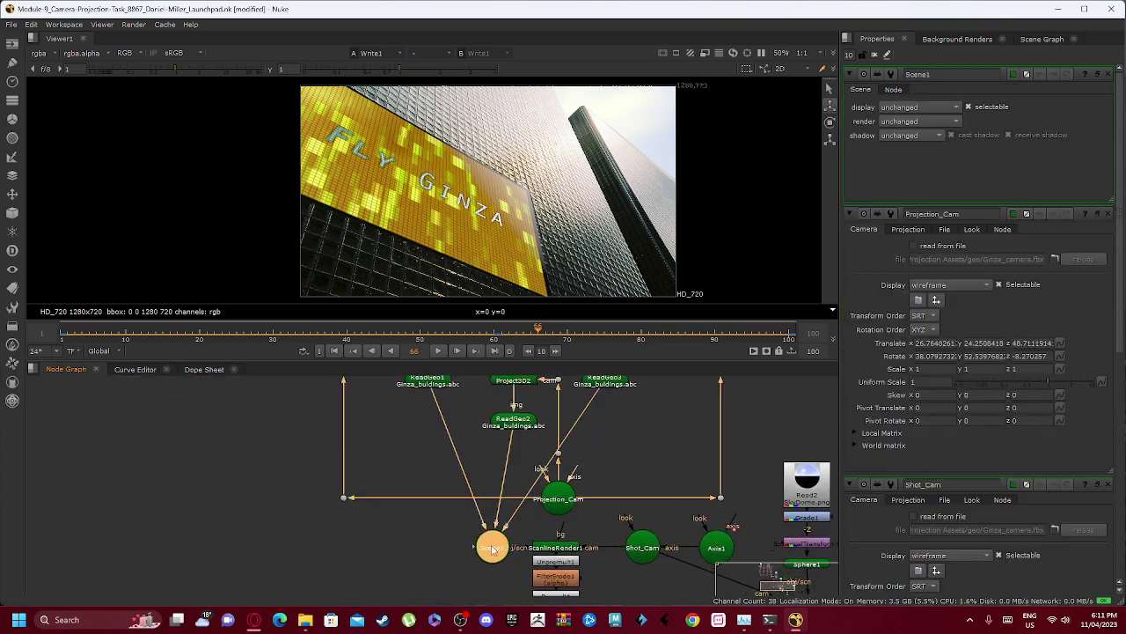
left_click(134, 369)
Open the properties of the RotoPaint1 node below the Ginza.png read node and check its curves in the Curve Editor
left_click(61, 369)
middle_click_drag(427, 401, 444, 559)
scroll(342, 478, "down", 3)
scroll(374, 489, "up", 1)
middle_click_drag(374, 489, 387, 483)
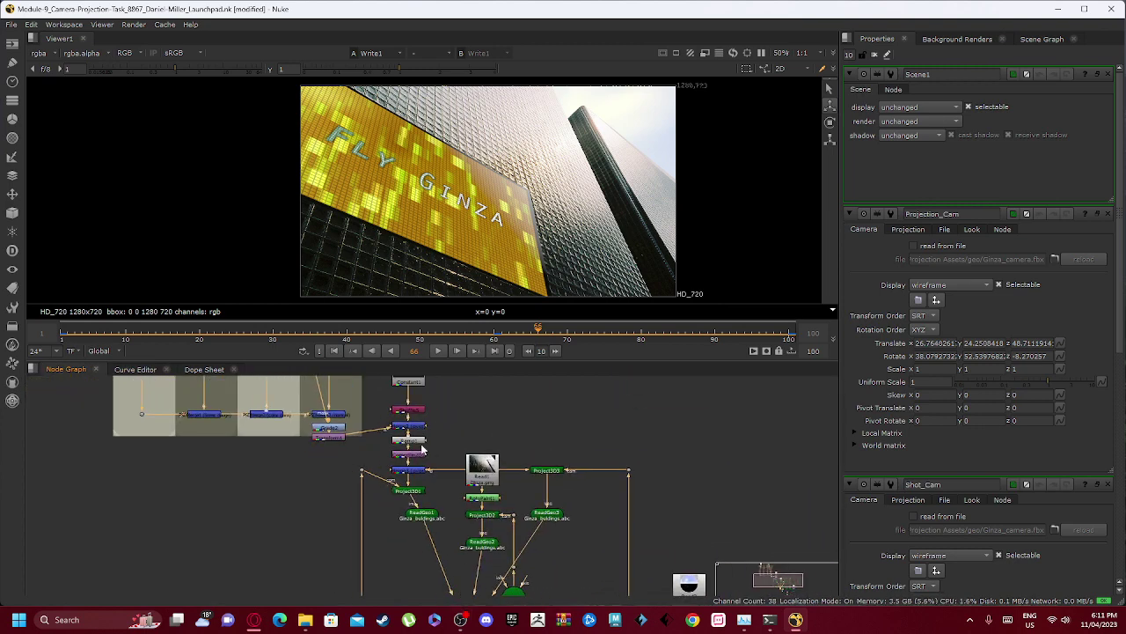
scroll(423, 449, "up", 5)
left_click(441, 483)
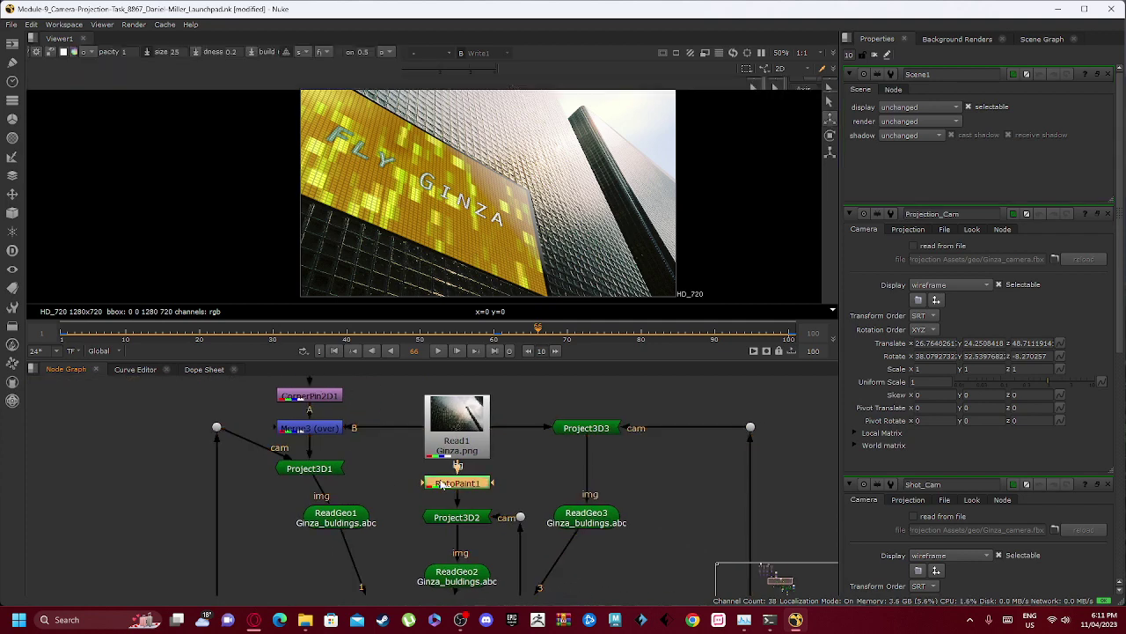
left_click(134, 370)
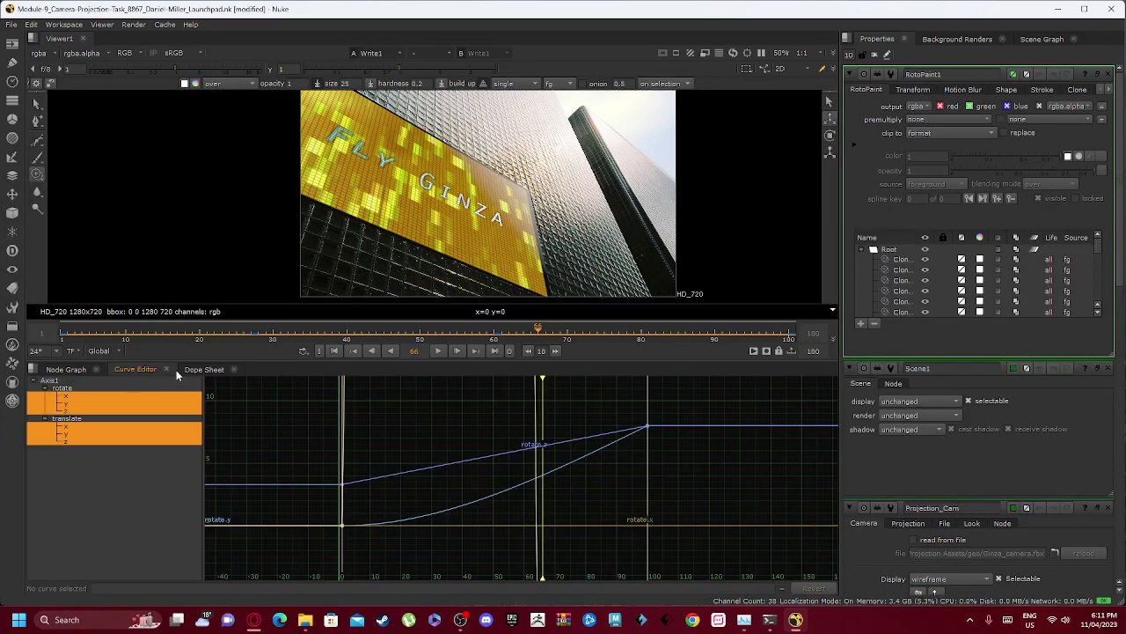
Bring up the Projection_Cam properties again and compare them with the Curve Editor
left_click(76, 371)
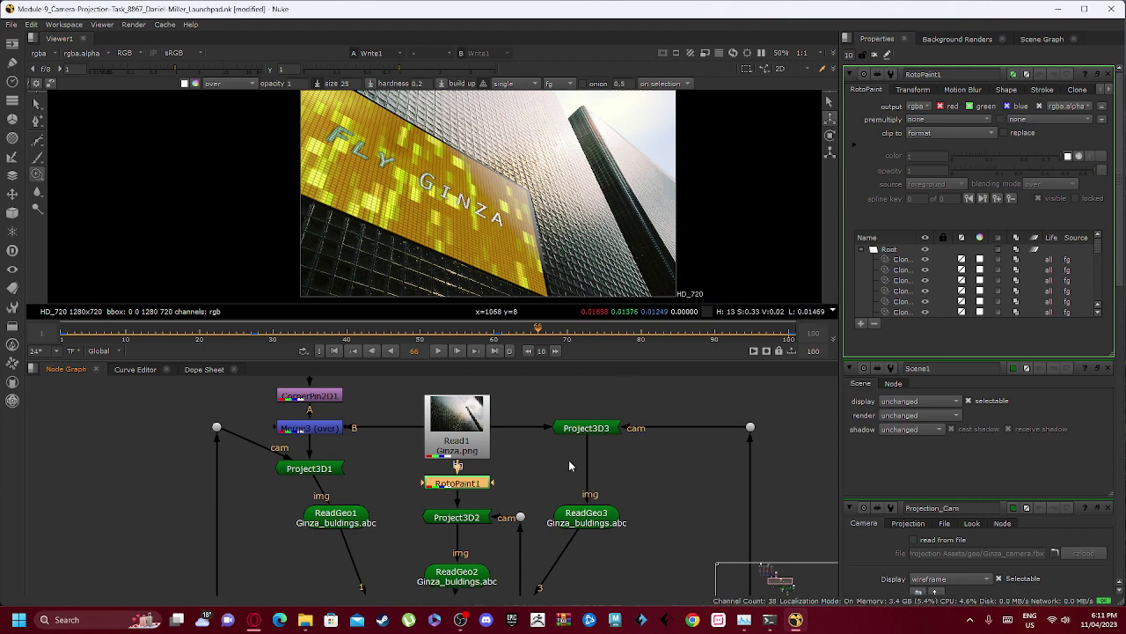
middle_click_drag(538, 486, 481, 365)
scroll(450, 491, "down", 1)
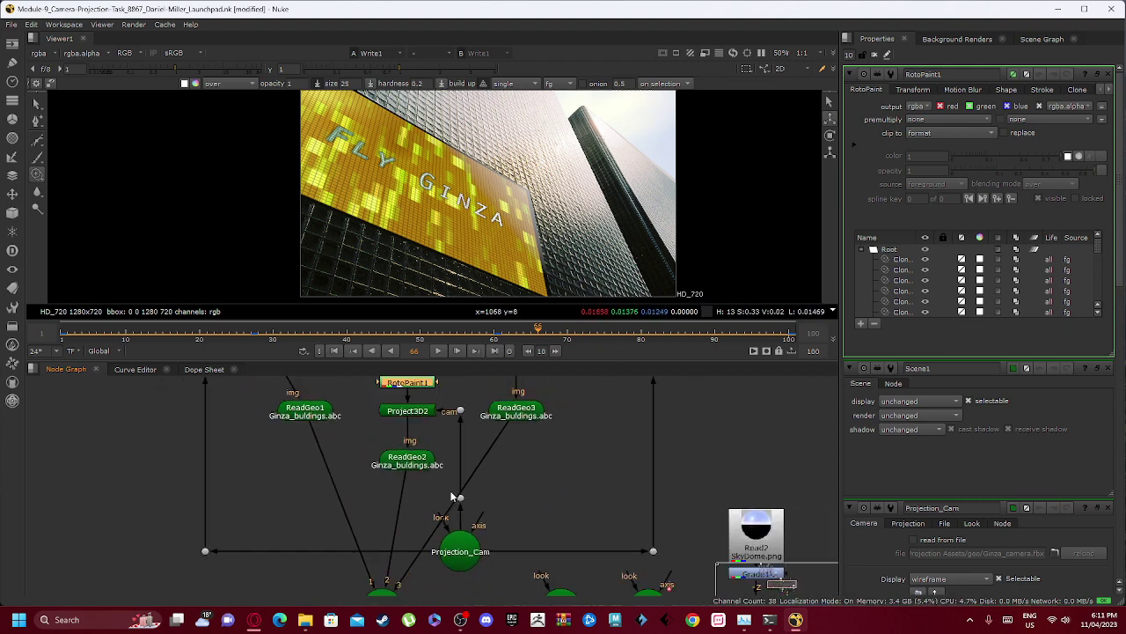
double_click(460, 555)
left_click(134, 369)
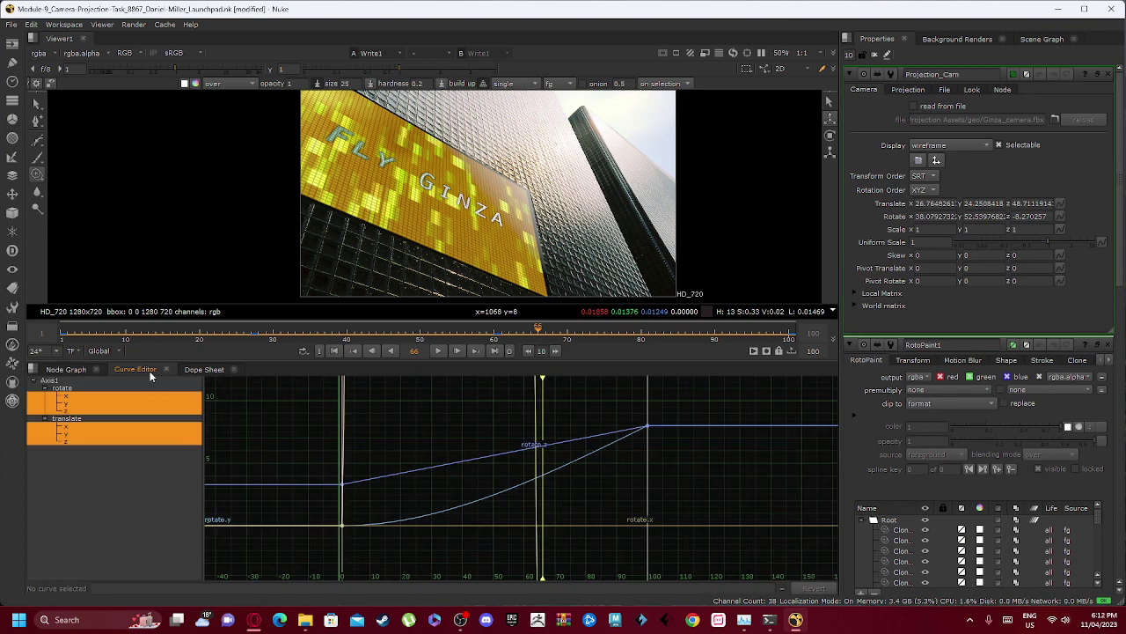
Bring up the Shot_Cam properties from the node graph and recheck the Curve Editor
left_click(70, 370)
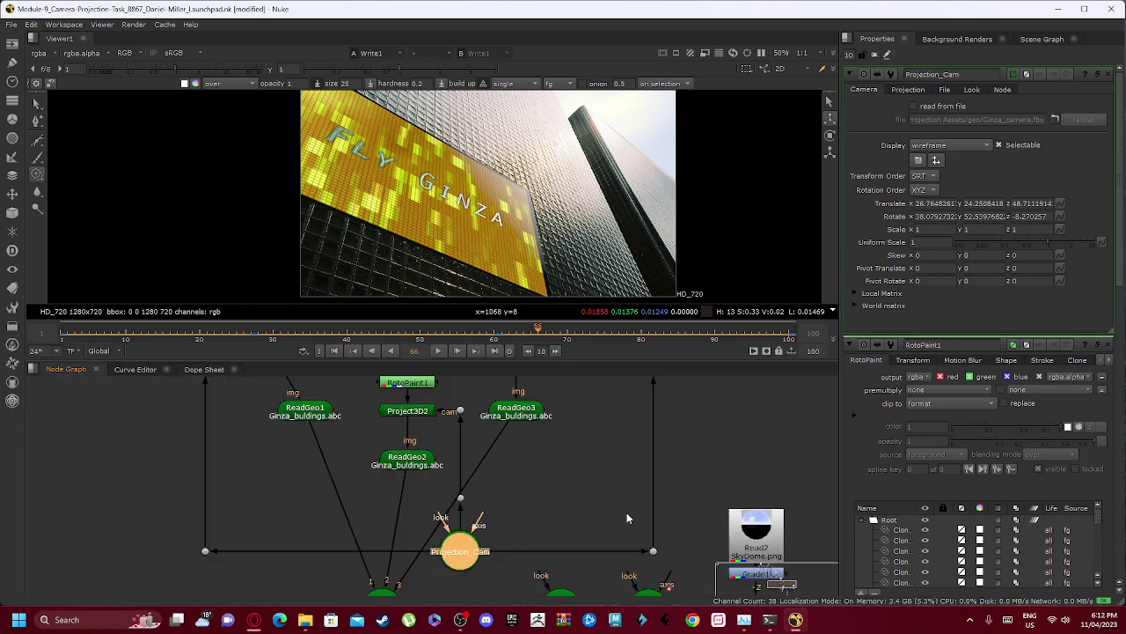
scroll(627, 518, "down", 2)
middle_click_drag(559, 510, 532, 449)
double_click(540, 517)
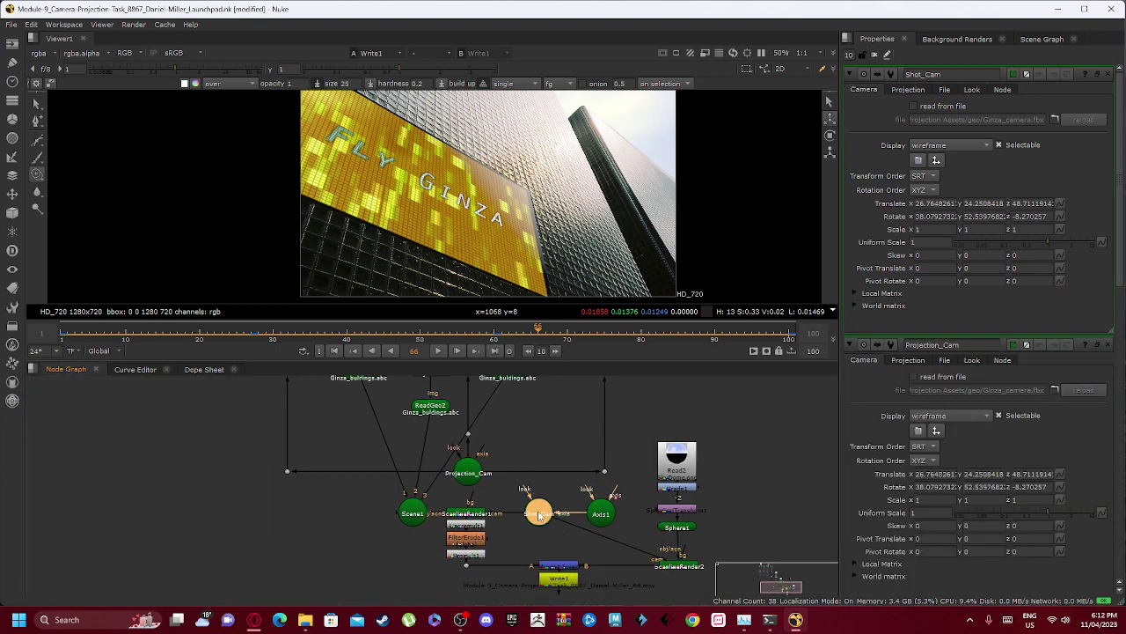
left_click(139, 369)
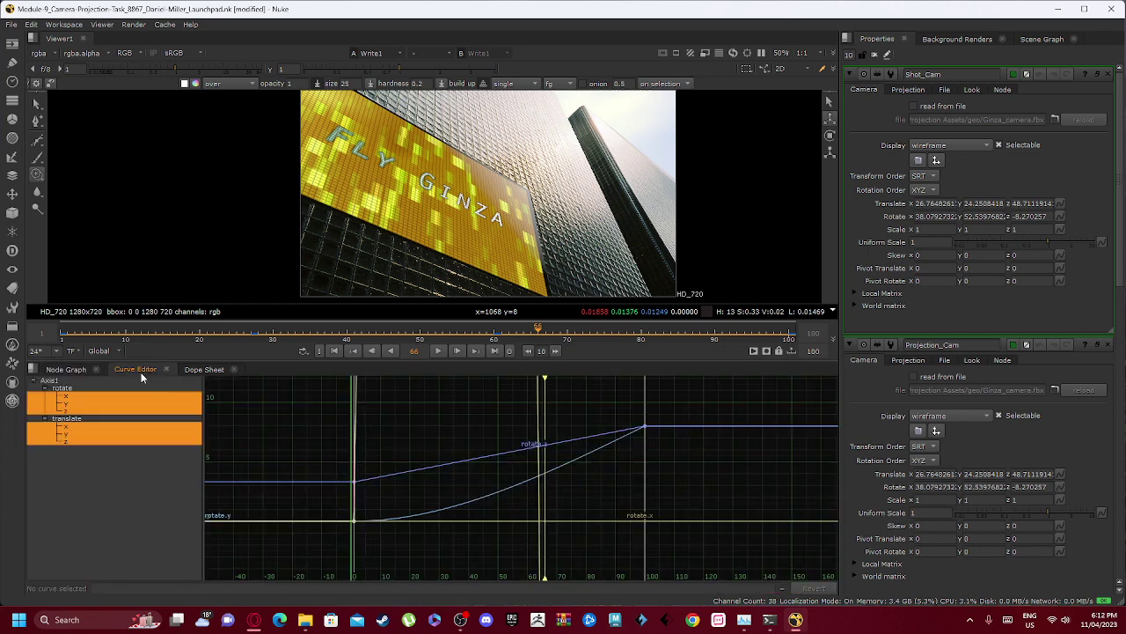
Open the Axis1 properties, go to frame 1 and inspect the start of its curves in the Curve Editor
left_click(66, 368)
double_click(598, 513)
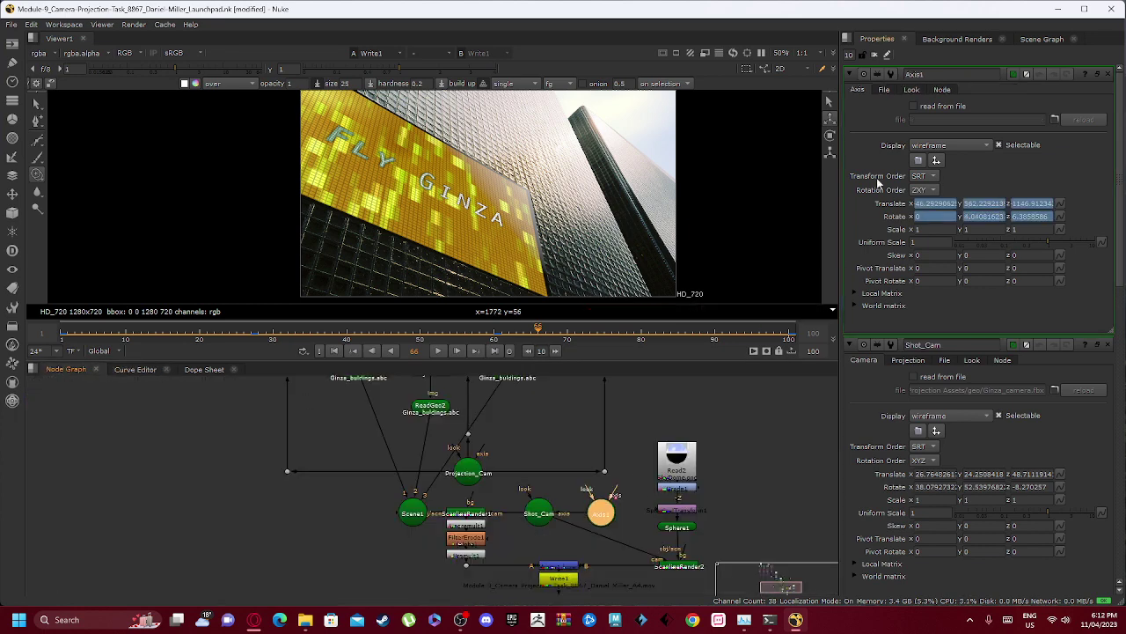
left_click_drag(123, 337, 59, 339)
left_click(133, 369)
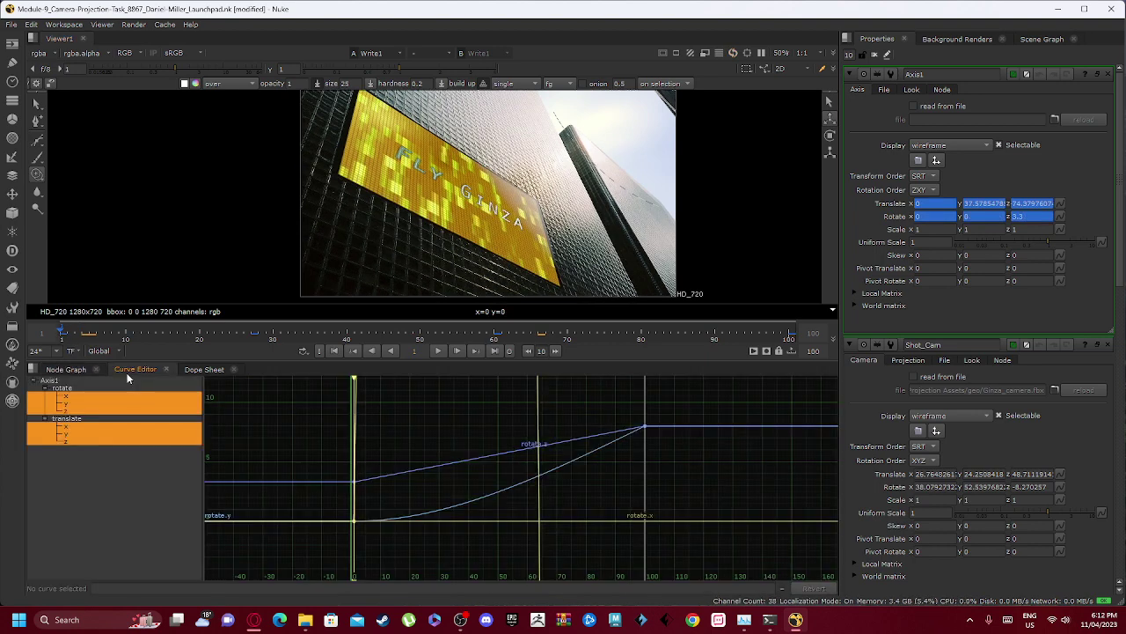
scroll(353, 526, "up", 3)
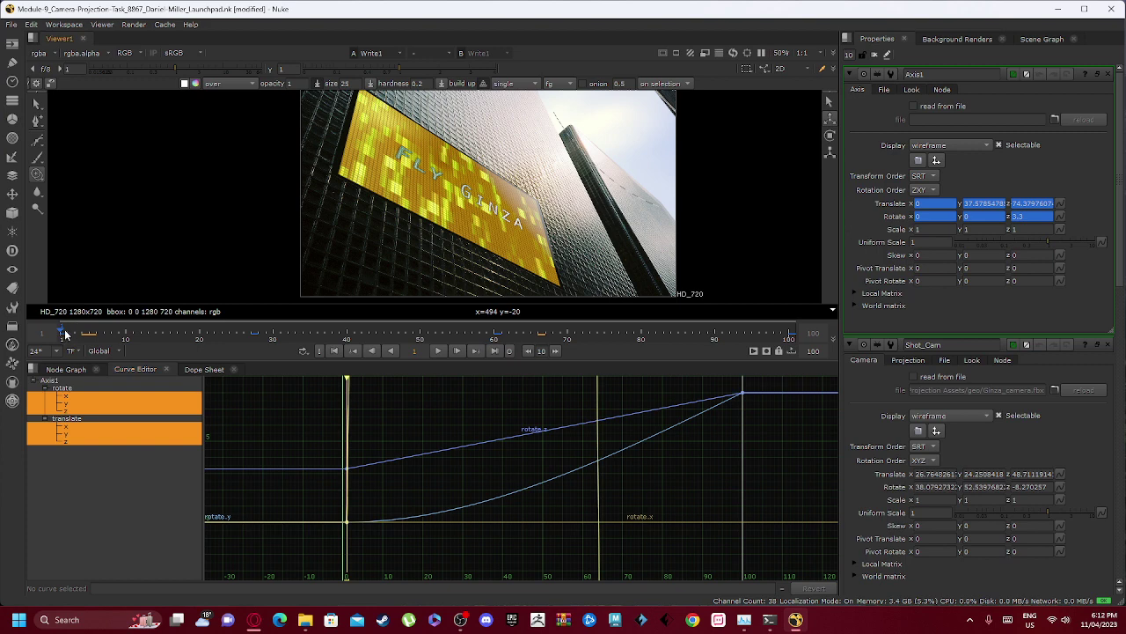
Scrub from frame 1 to frame 92 to follow the Axis1 animation, and play the shot back
left_click_drag(65, 334, 729, 349)
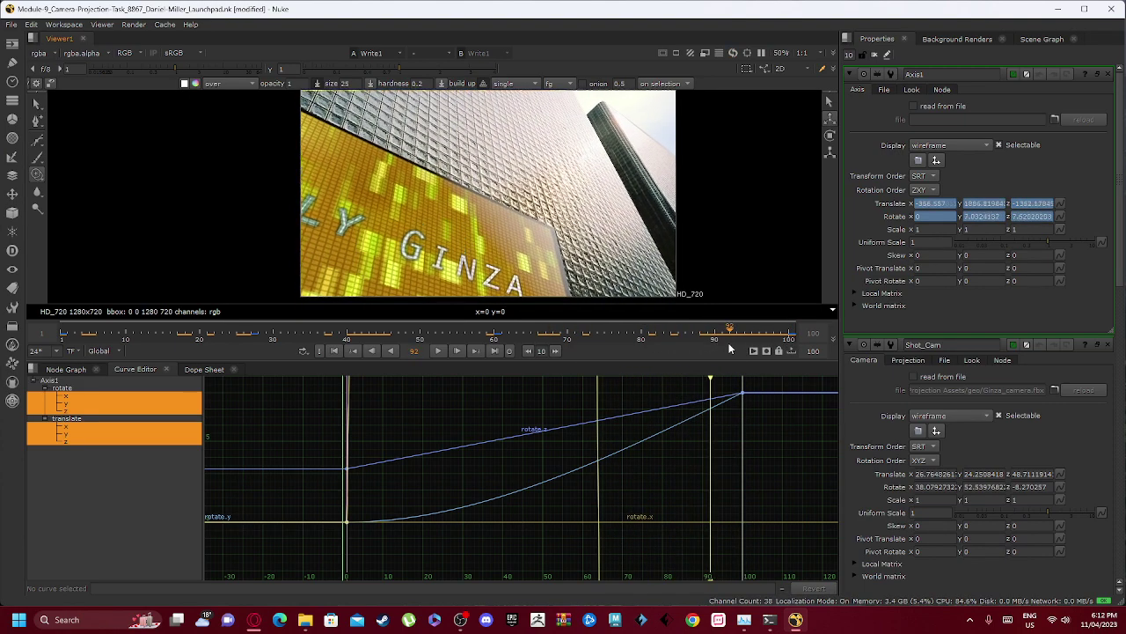
left_click(440, 349)
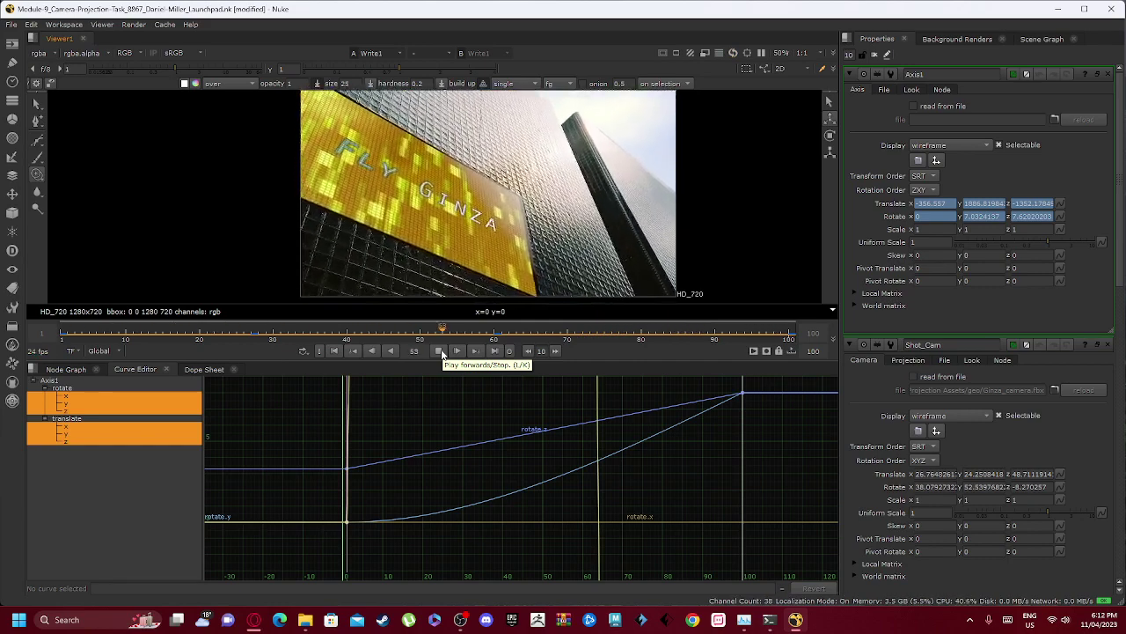
scroll(493, 470, "down", 1)
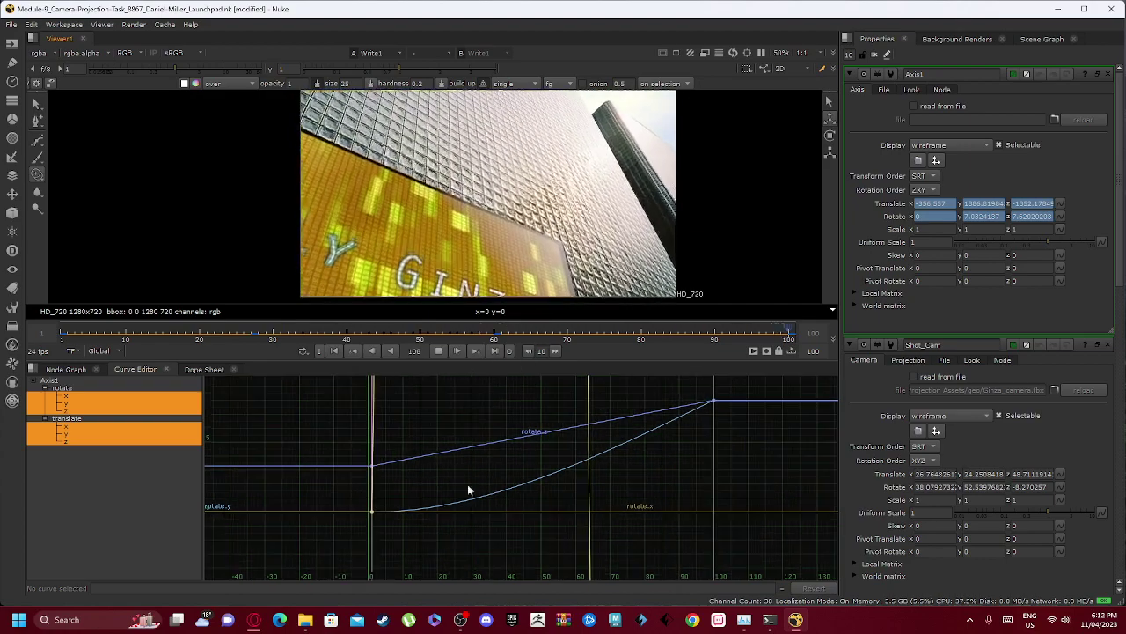
Examine the Axis1 rotate and translate keyframes in the Dope Sheet, and return to an overview of the node graph
left_click(208, 369)
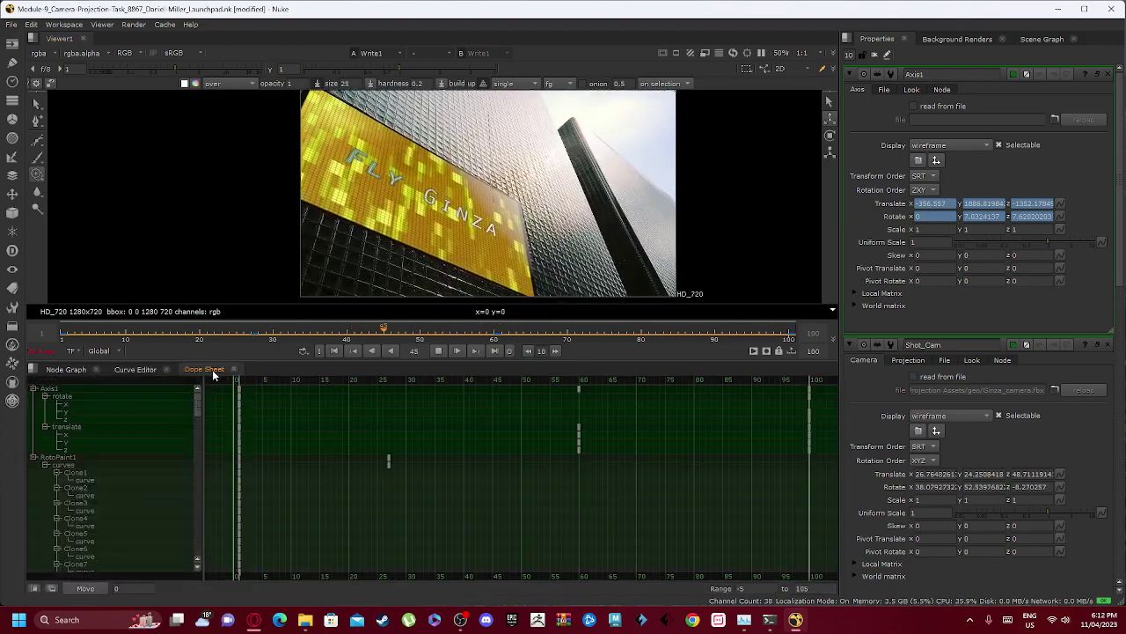
scroll(453, 473, "down", 3)
scroll(319, 448, "up", 3)
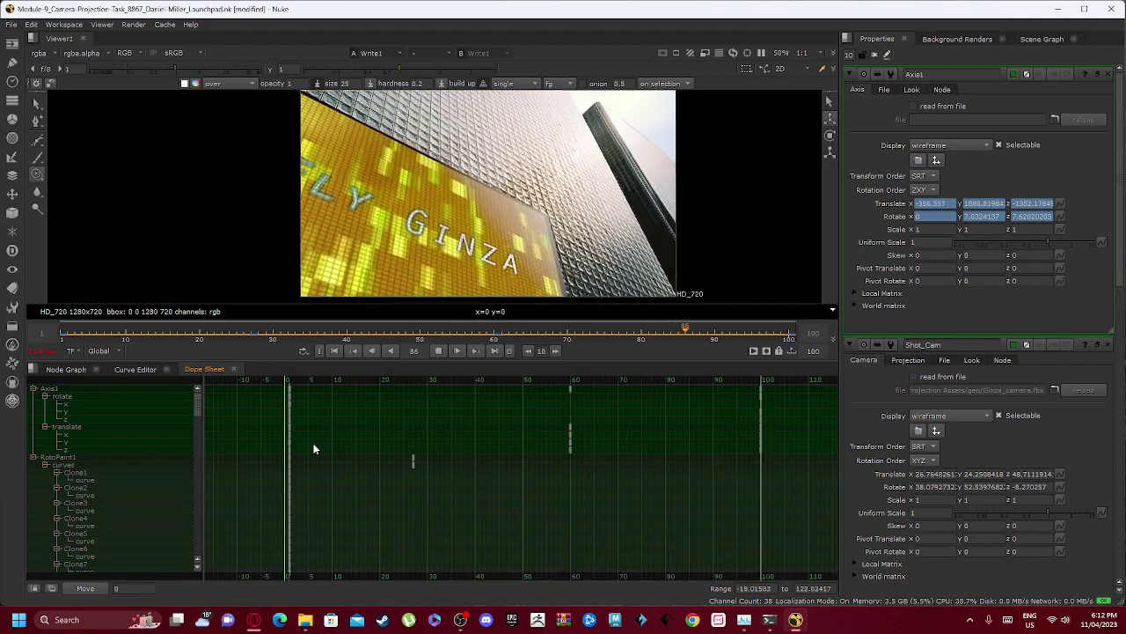
left_click(135, 369)
left_click(67, 369)
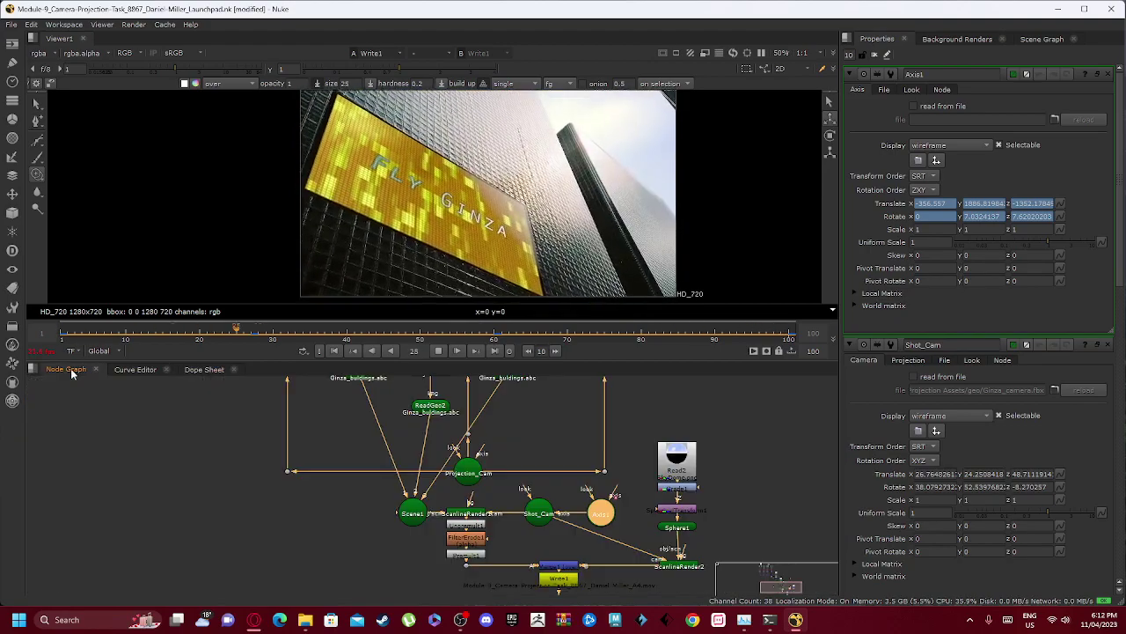
scroll(452, 448, "down", 5)
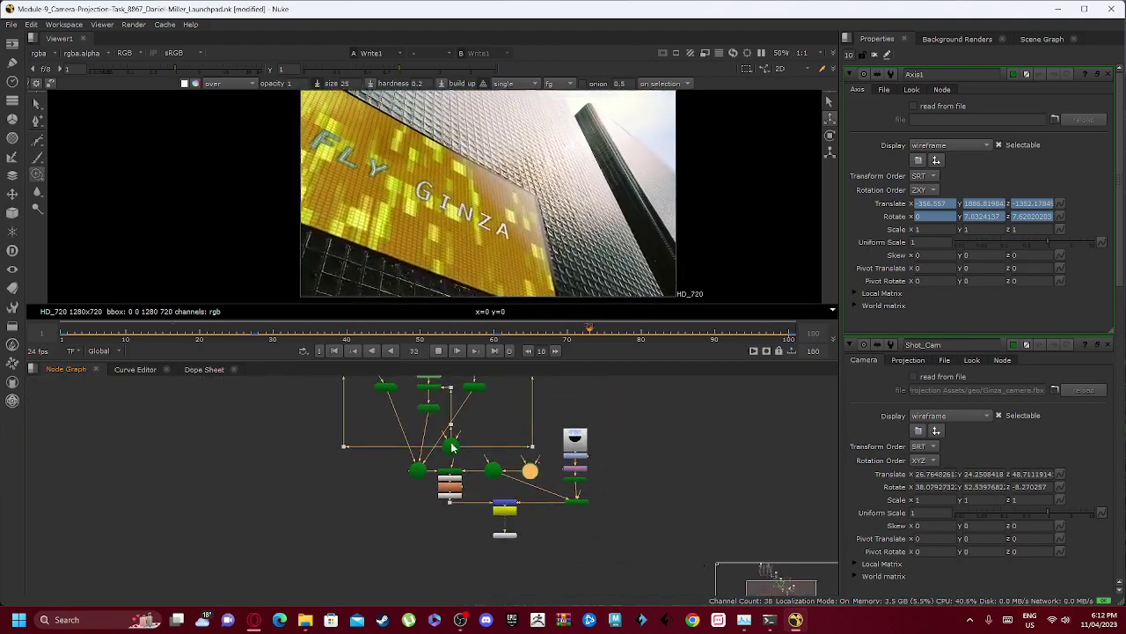